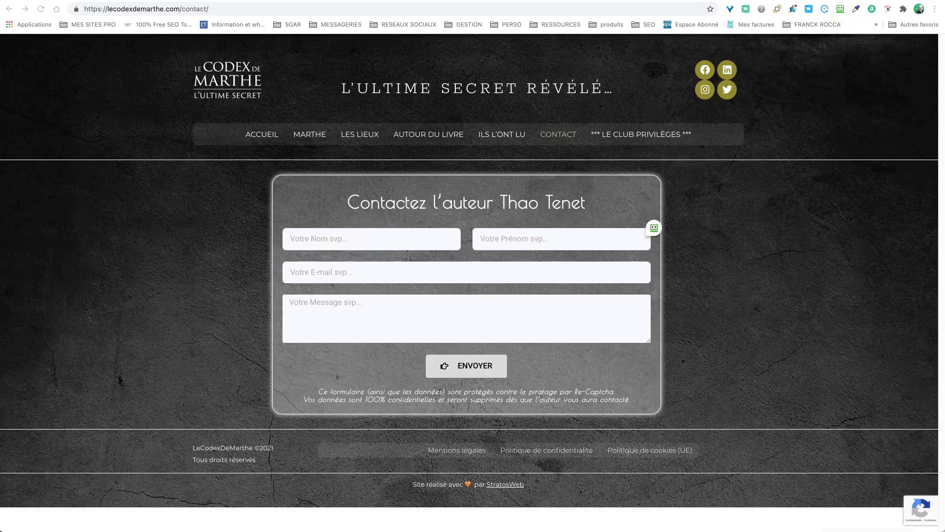
- Compare the three-column section under the "Contactez-nous ..." heading in Elementor with the contact form page on lecodexdemarthe.com
{"action": "key", "text": "ctrl+Tab"}
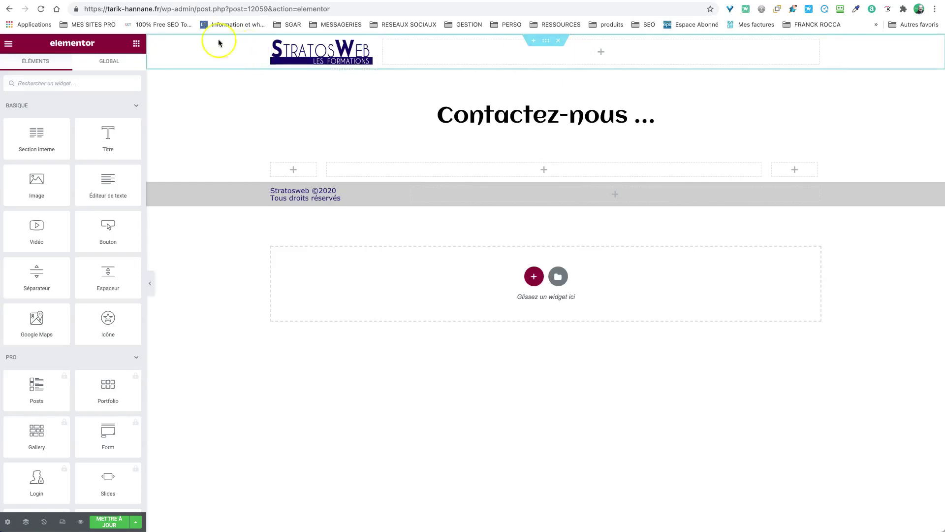
{"action": "left_click", "coordinate": [163, 9]}
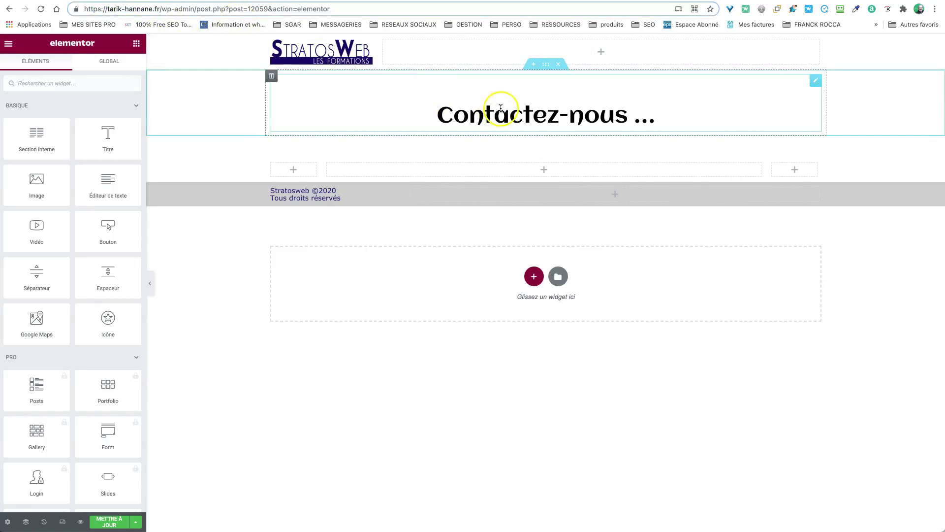
{"action": "left_click", "coordinate": [546, 152]}
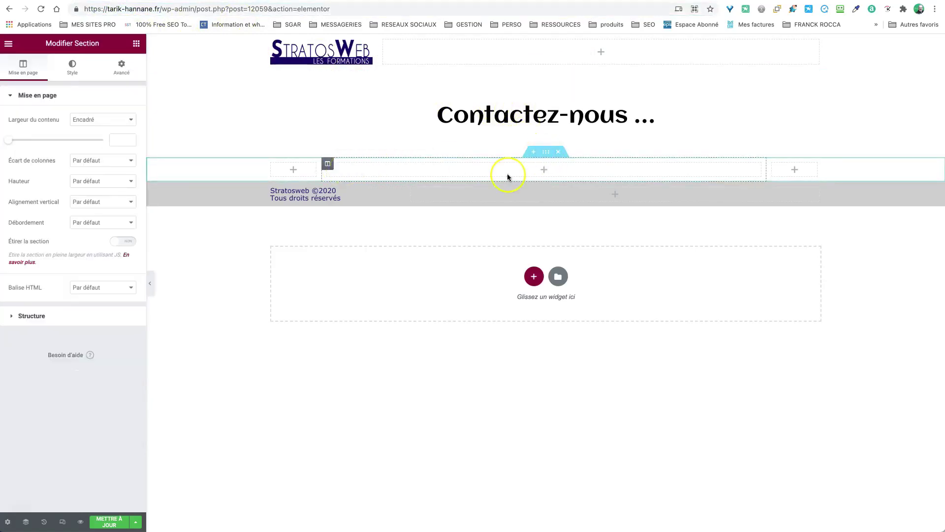
{"action": "left_click", "coordinate": [533, 277]}
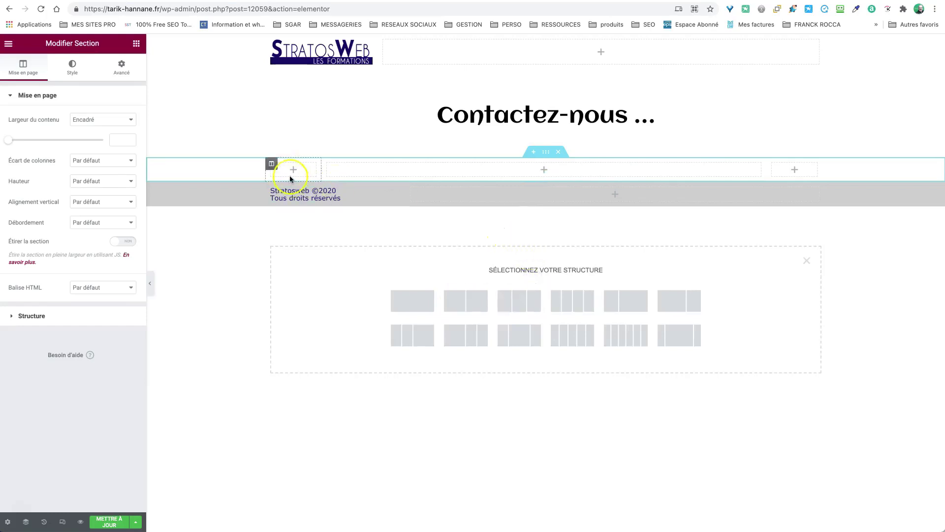
{"action": "left_click", "coordinate": [272, 165]}
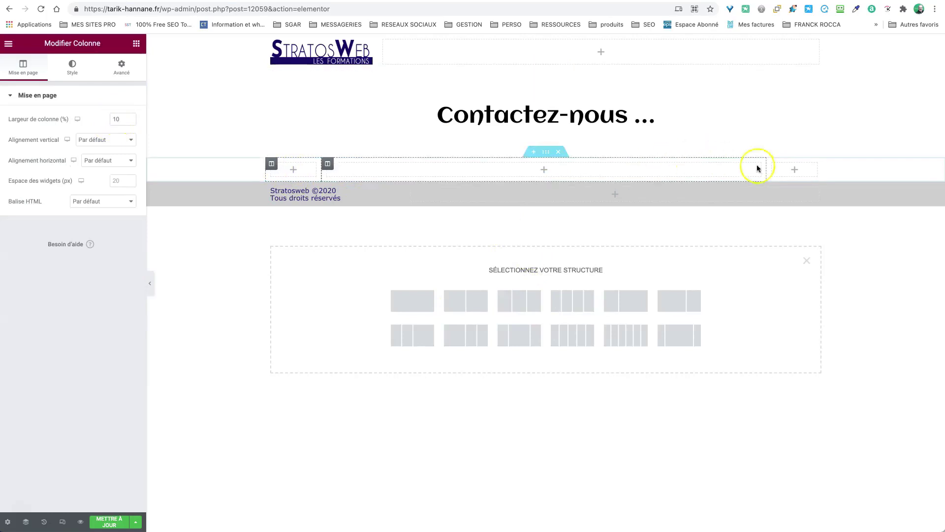
{"action": "left_click", "coordinate": [773, 164]}
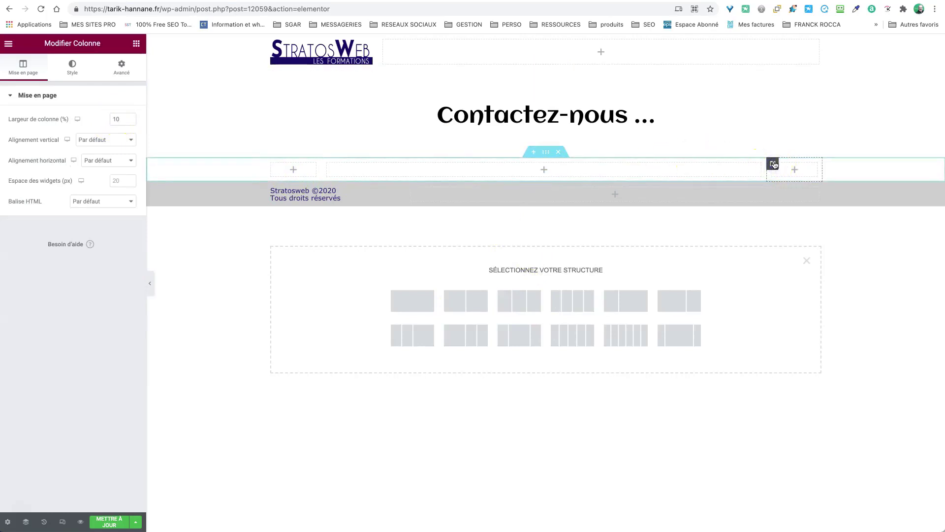
{"action": "left_click", "coordinate": [434, 172]}
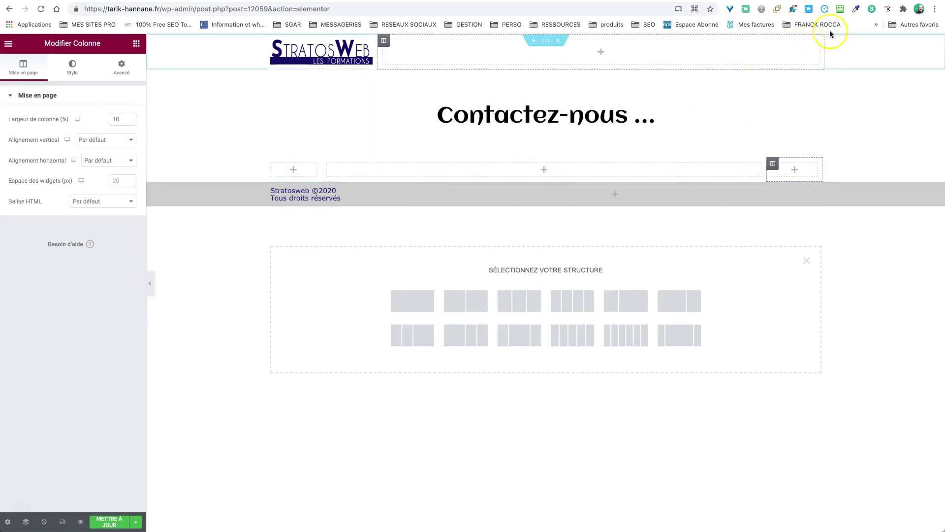
{"action": "key", "text": "ctrl+Tab"}
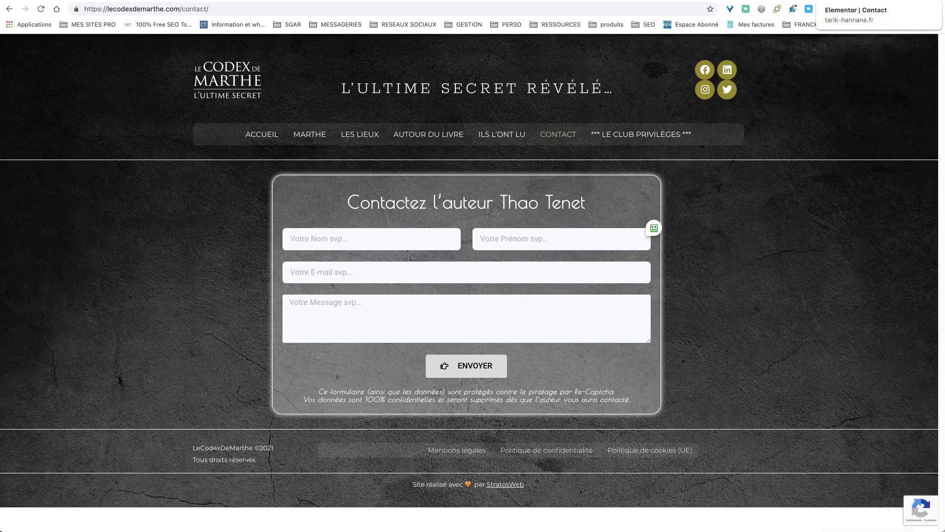
{"action": "left_click", "coordinate": [836, 2]}
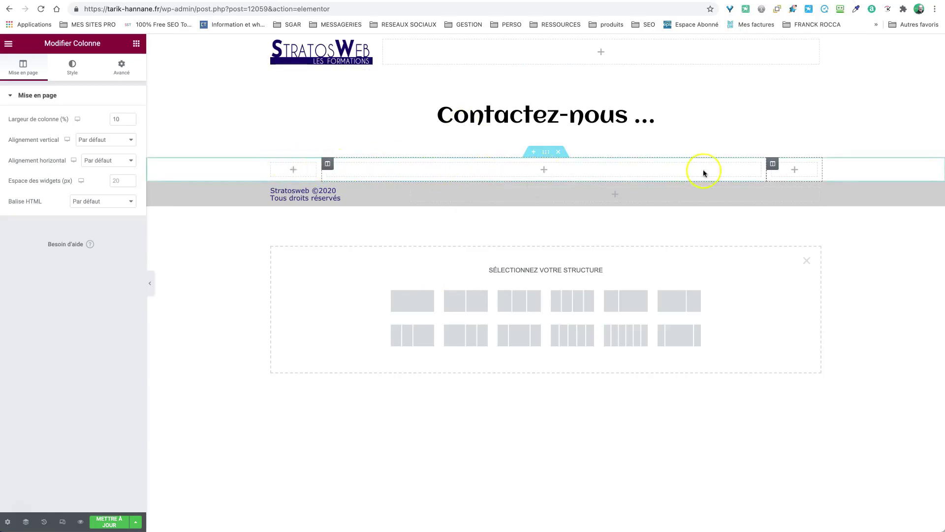
- Search the Elementor widgets for "form" and look through the Pro widgets for the Form element
{"action": "left_click", "coordinate": [591, 173]}
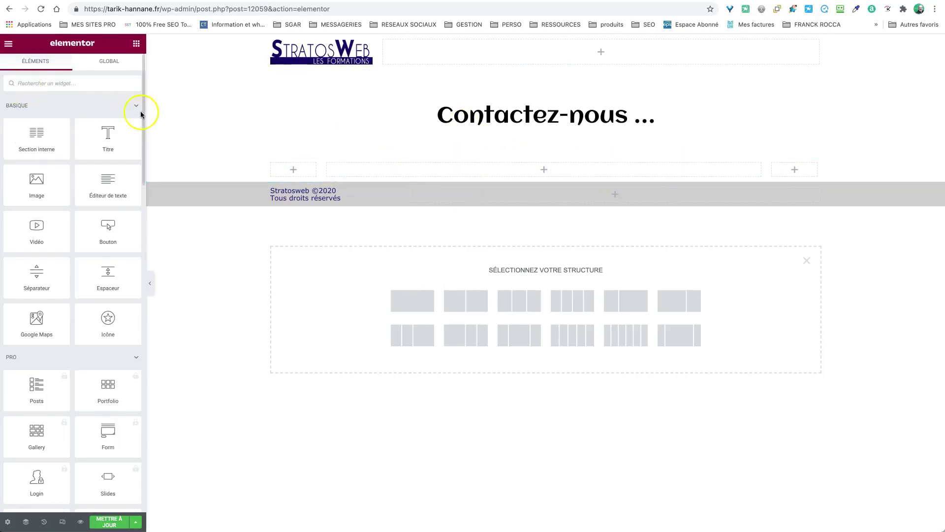
{"action": "left_click", "coordinate": [67, 81]}
{"action": "type", "text": "form"}
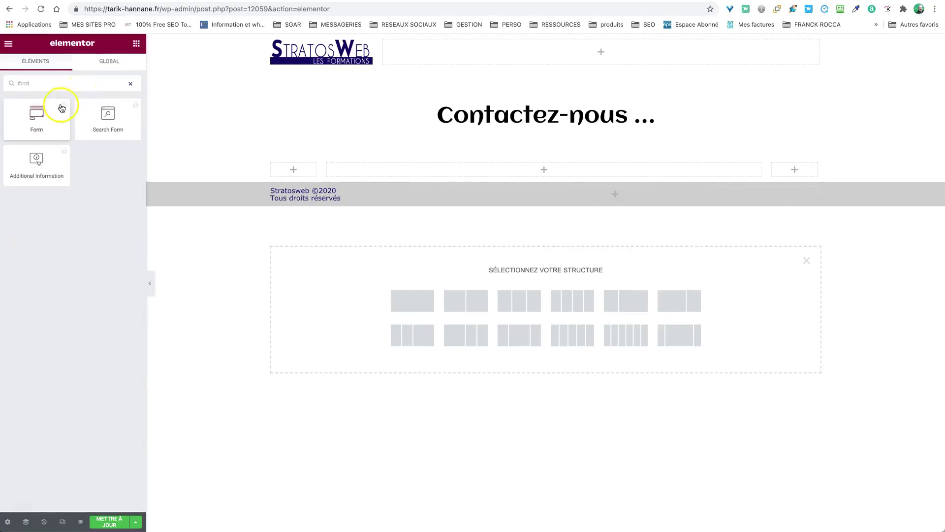
{"action": "left_click", "coordinate": [131, 84]}
{"action": "scroll", "coordinate": [109, 158], "scroll_direction": "down", "scroll_amount": 5}
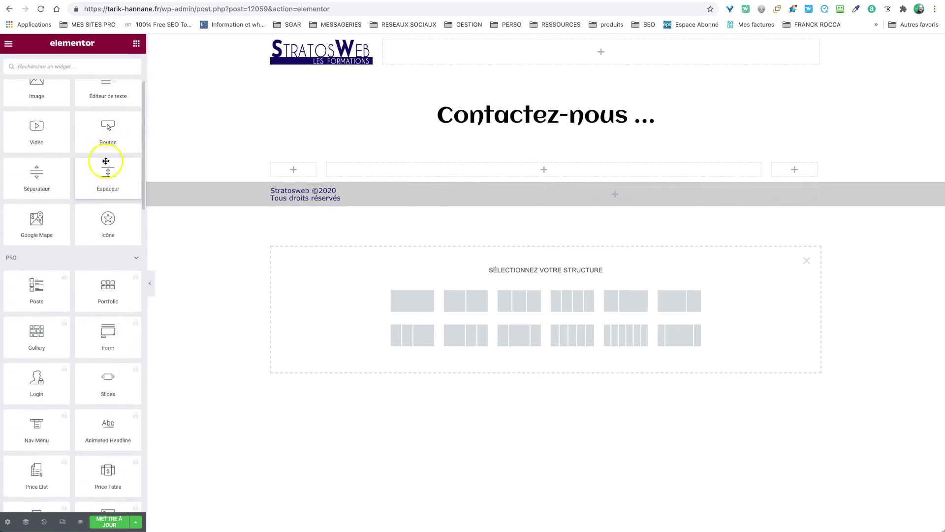
{"action": "scroll", "coordinate": [107, 161], "scroll_direction": "down", "scroll_amount": 2}
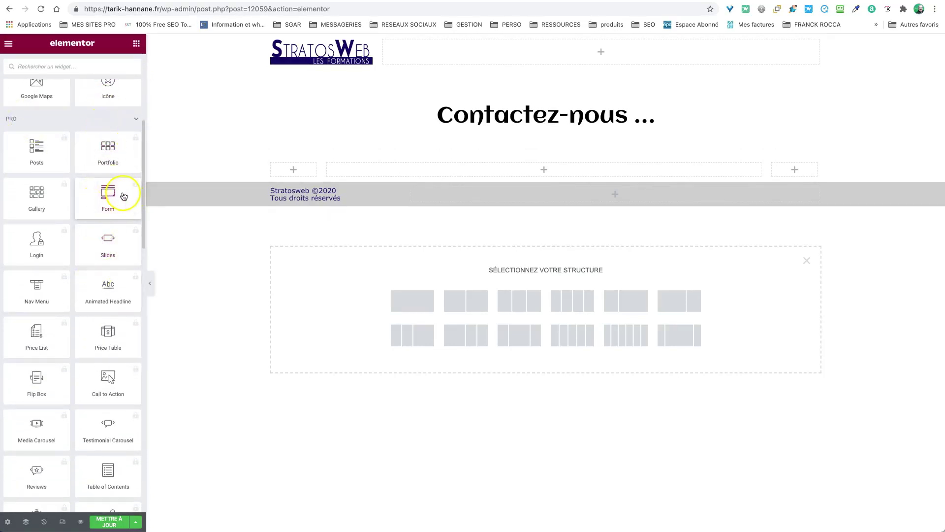
{"action": "scroll", "coordinate": [115, 182], "scroll_direction": "up", "scroll_amount": 10}
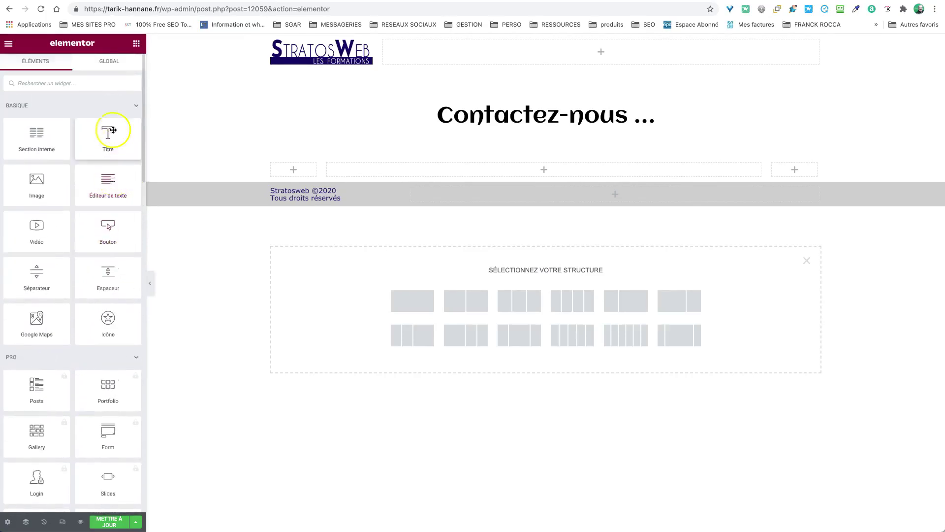
- Collapse the Basique, Pro and Général widget categories, check the WordPress widgets, and search the widgets again for "form"
{"action": "left_click", "coordinate": [131, 105]}
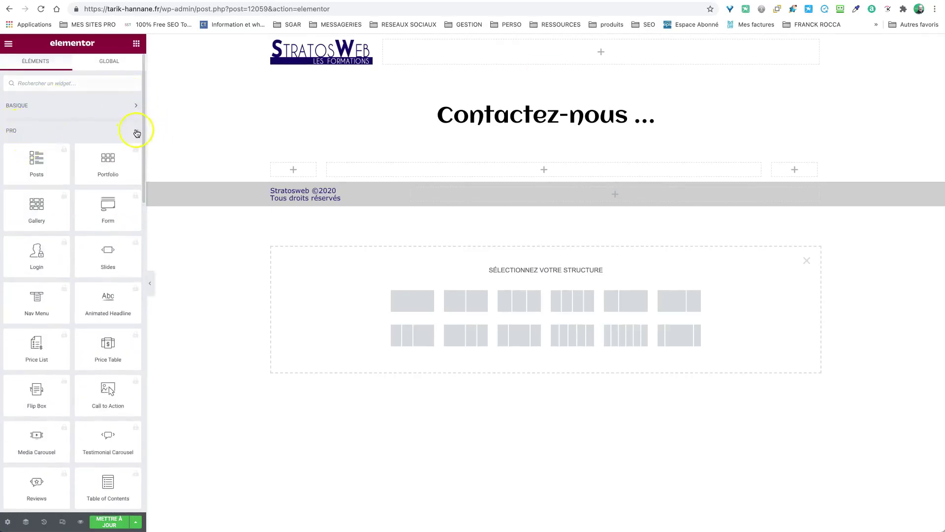
{"action": "left_click", "coordinate": [133, 130]}
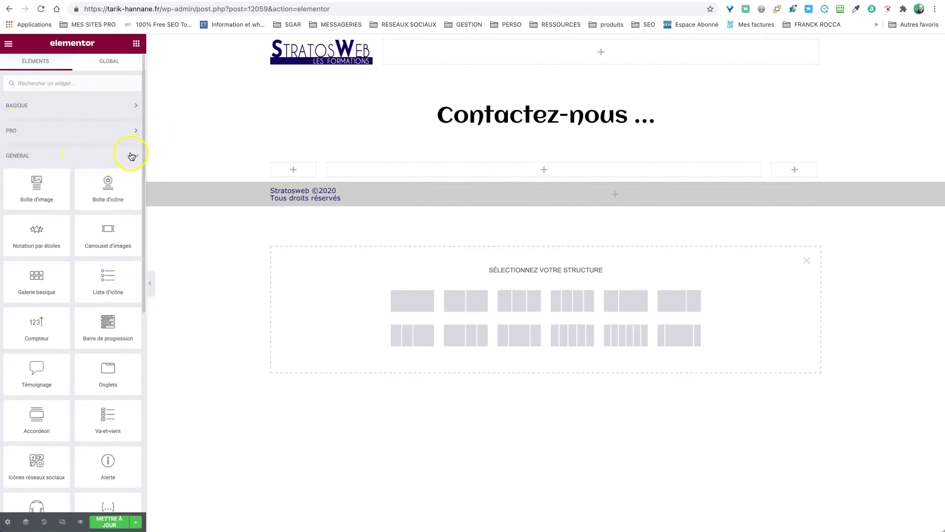
{"action": "left_click", "coordinate": [134, 155]}
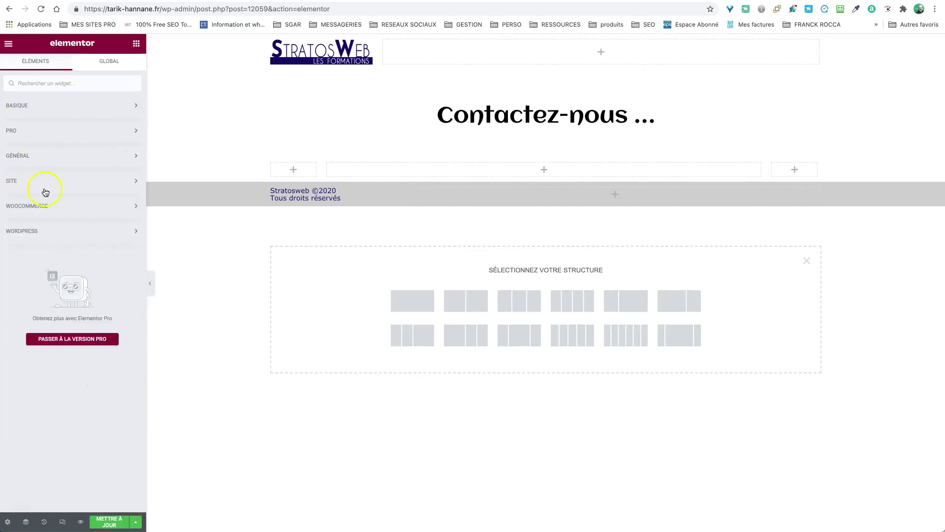
{"action": "left_click", "coordinate": [26, 232]}
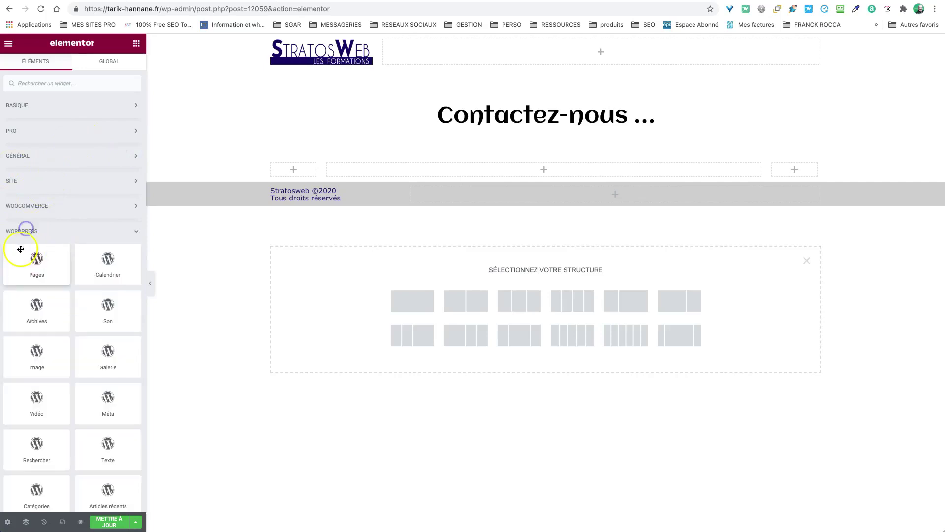
{"action": "left_click", "coordinate": [61, 229]}
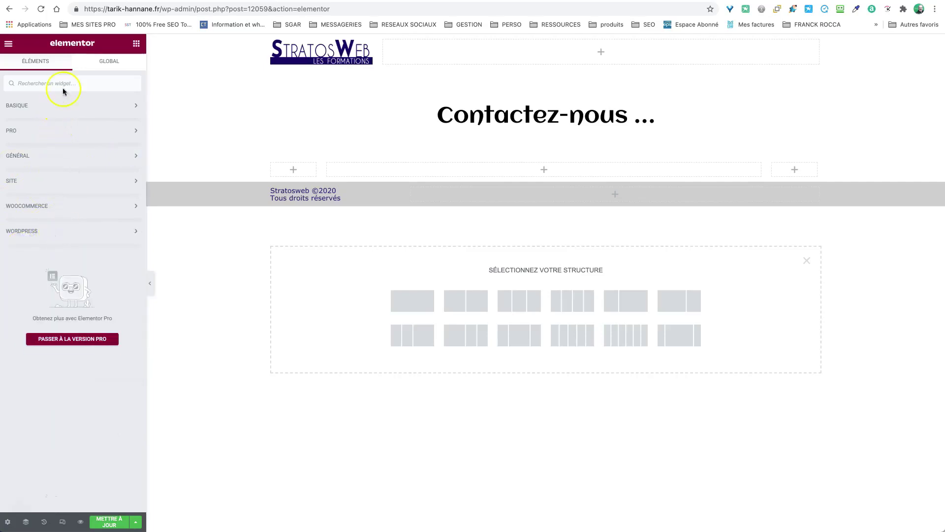
{"action": "type", "text": "form"}
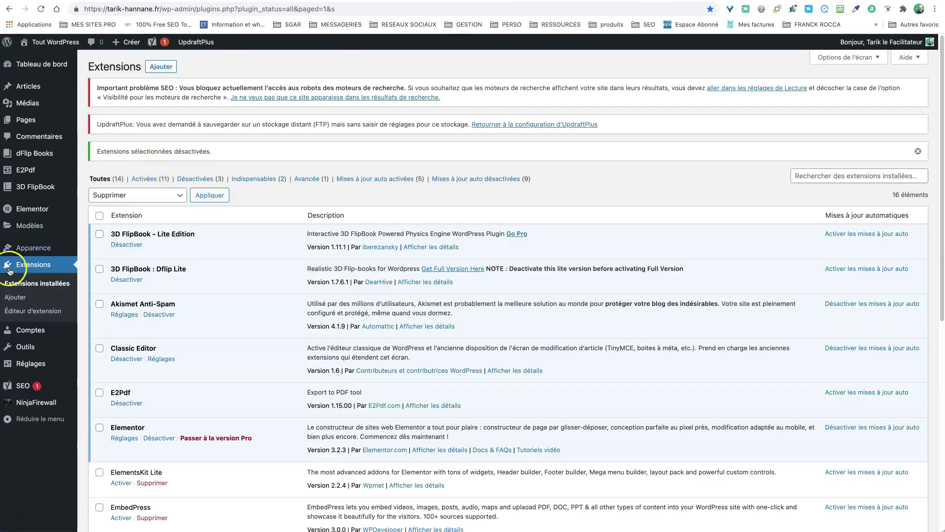
- Find the Fluent Forms contact form plugin by searching new WordPress extensions for "fluentform", and install and activate it
{"action": "left_click", "coordinate": [16, 297]}
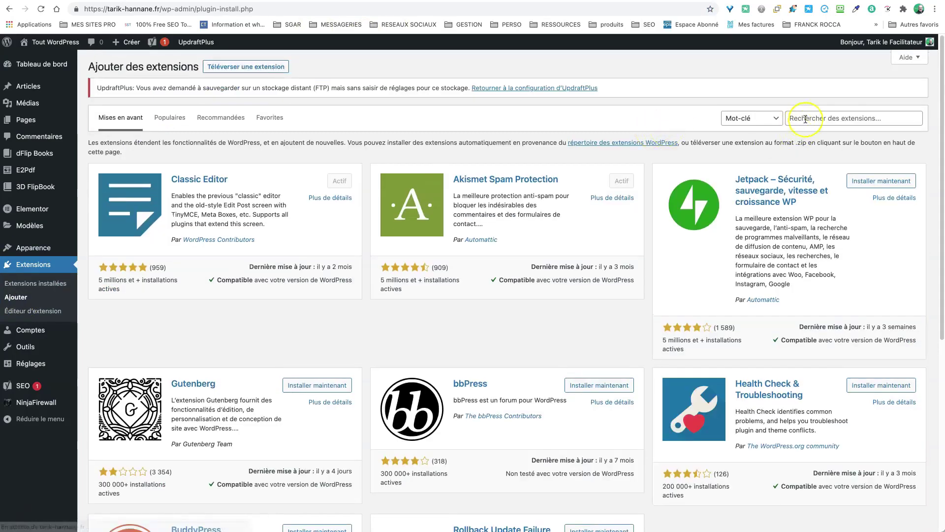
{"action": "left_click", "coordinate": [808, 118]}
{"action": "type", "text": "fluentform"}
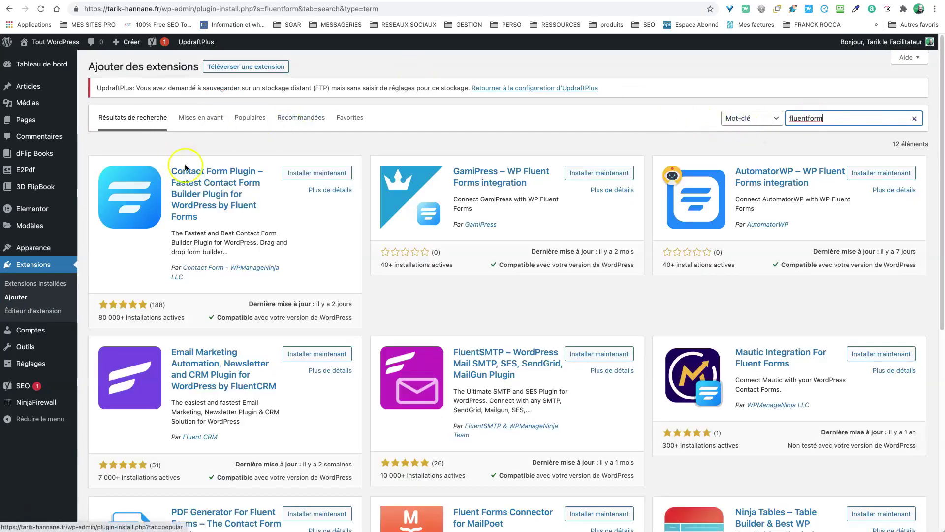
{"action": "left_click", "coordinate": [308, 175]}
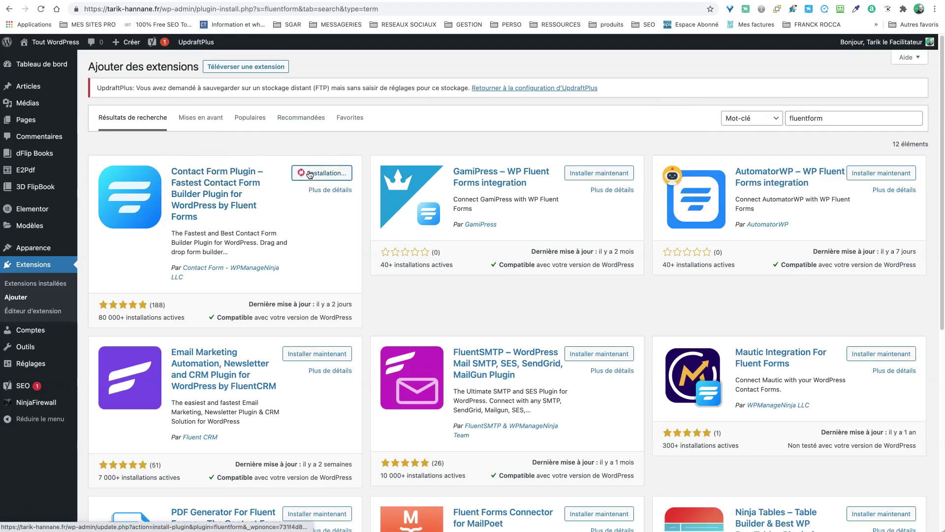
{"action": "left_click", "coordinate": [322, 175]}
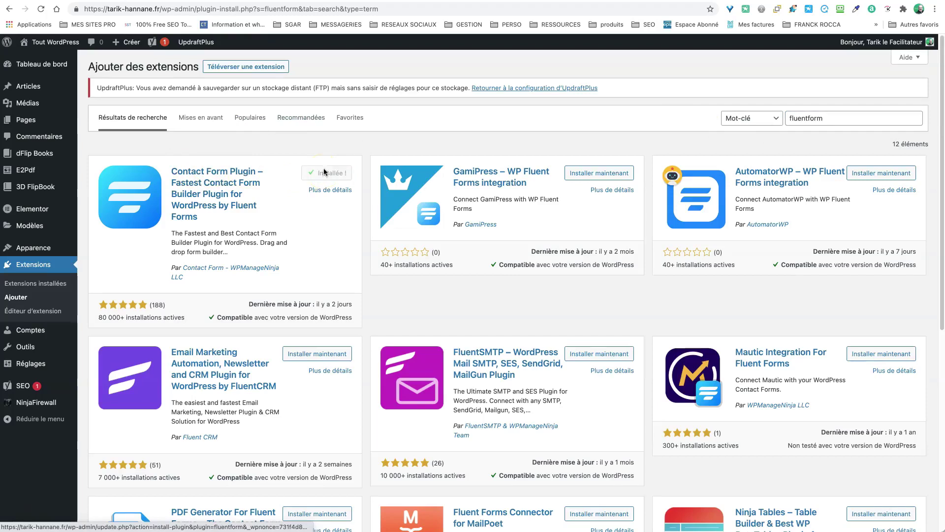
{"action": "left_click", "coordinate": [336, 173]}
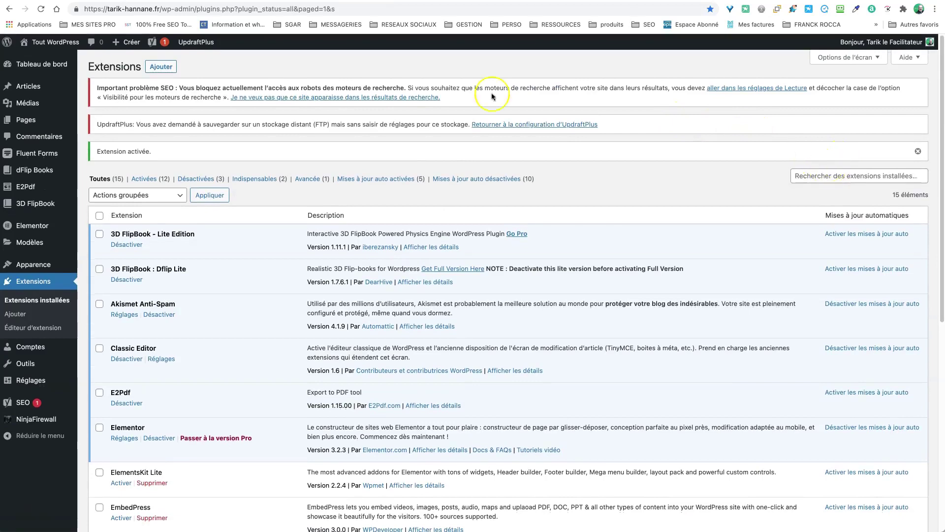
- Search new extensions for "elementor form" and examine the free widget list in the Essential Addons for Elementor details
{"action": "left_click", "coordinate": [159, 67]}
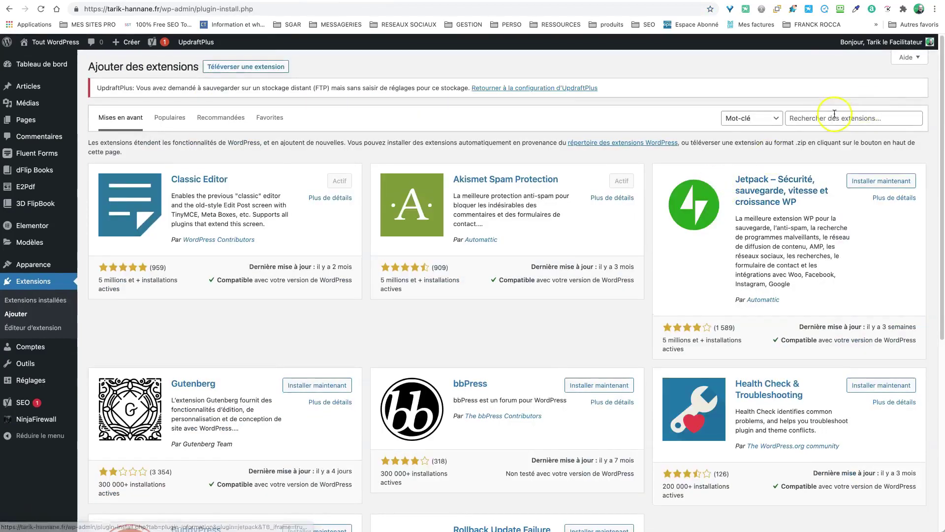
{"action": "left_click", "coordinate": [832, 117]}
{"action": "type", "text": "elementor form"}
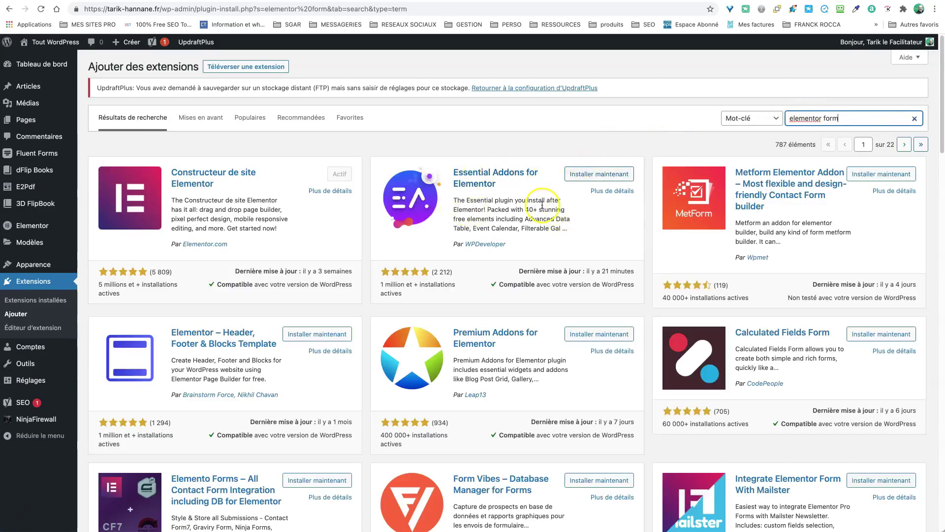
{"action": "left_click", "coordinate": [614, 192]}
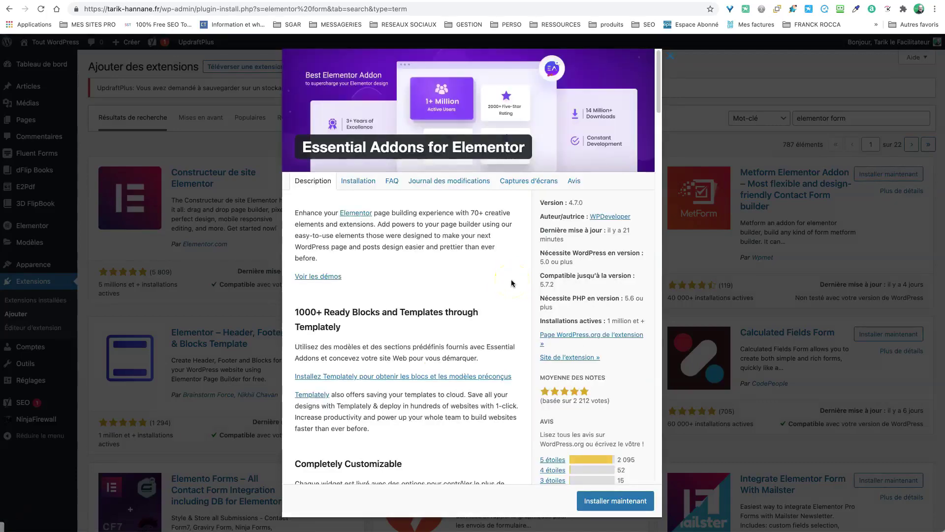
{"action": "scroll", "coordinate": [480, 273], "scroll_direction": "down", "scroll_amount": 6}
{"action": "scroll", "coordinate": [480, 274], "scroll_direction": "down", "scroll_amount": 7}
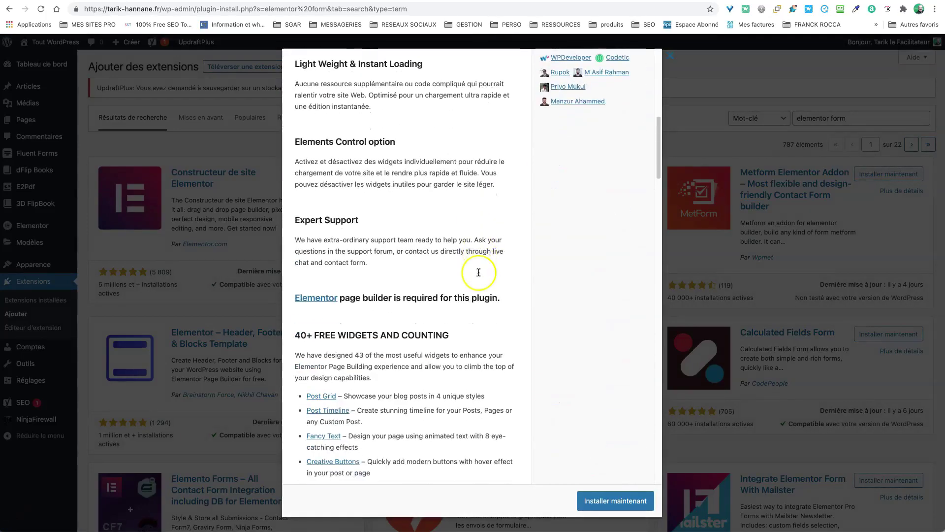
{"action": "scroll", "coordinate": [480, 274], "scroll_direction": "down", "scroll_amount": 3}
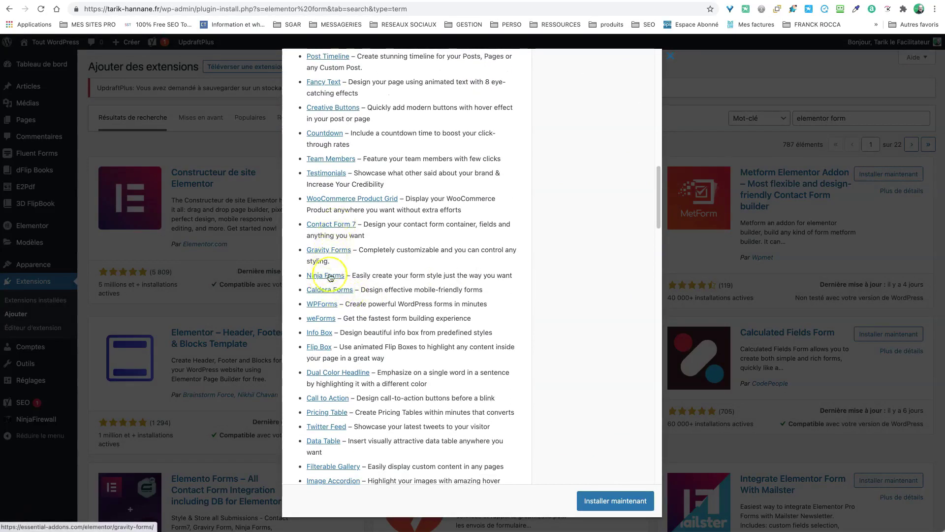
{"action": "scroll", "coordinate": [333, 340], "scroll_direction": "down", "scroll_amount": 1}
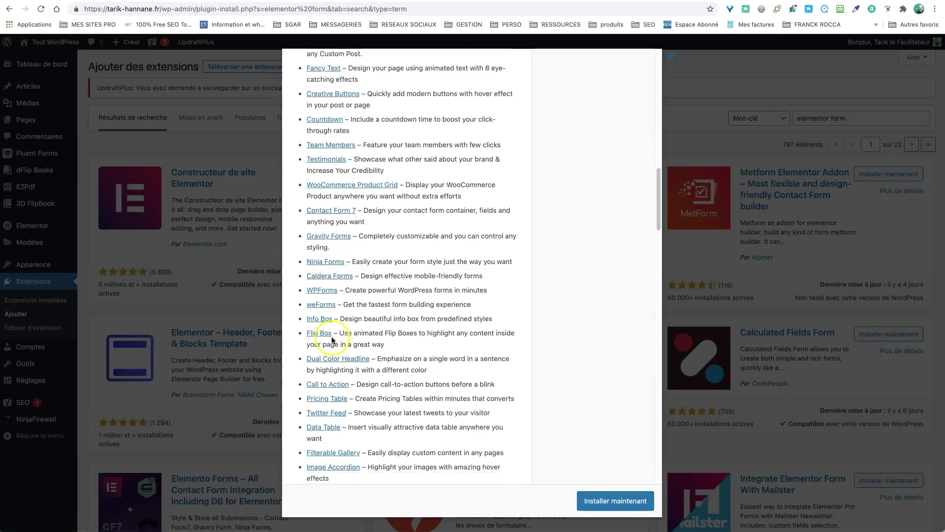
{"action": "scroll", "coordinate": [353, 255], "scroll_direction": "down", "scroll_amount": 4}
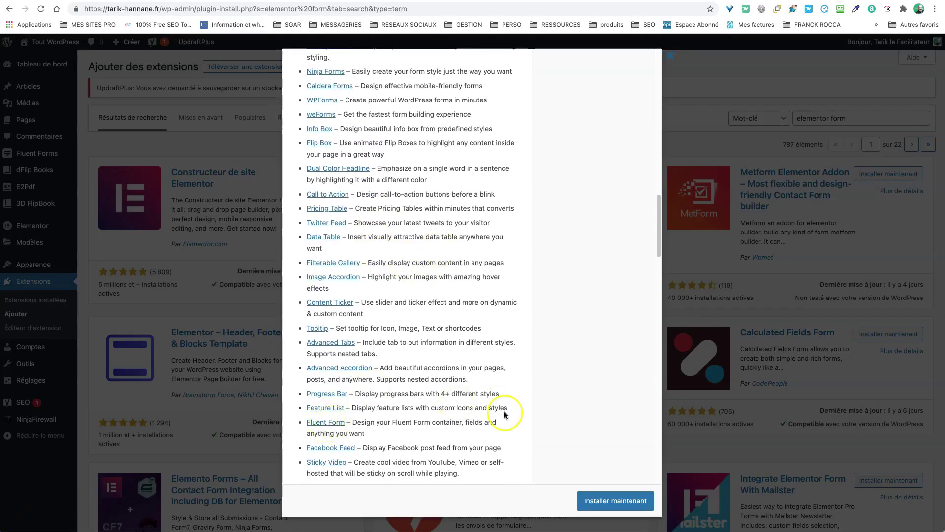
- Install and activate the Essential Addons for Elementor plugin
{"action": "left_click", "coordinate": [617, 501]}
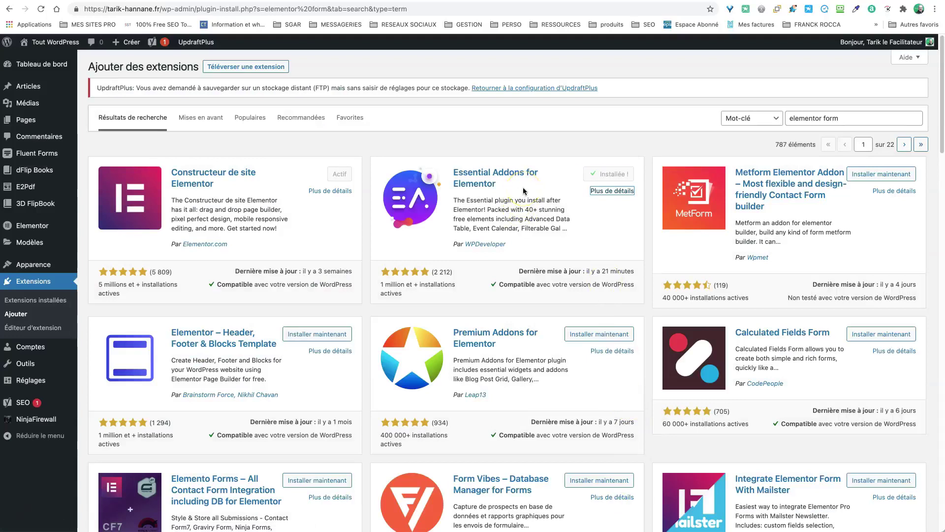
{"action": "left_click", "coordinate": [618, 174]}
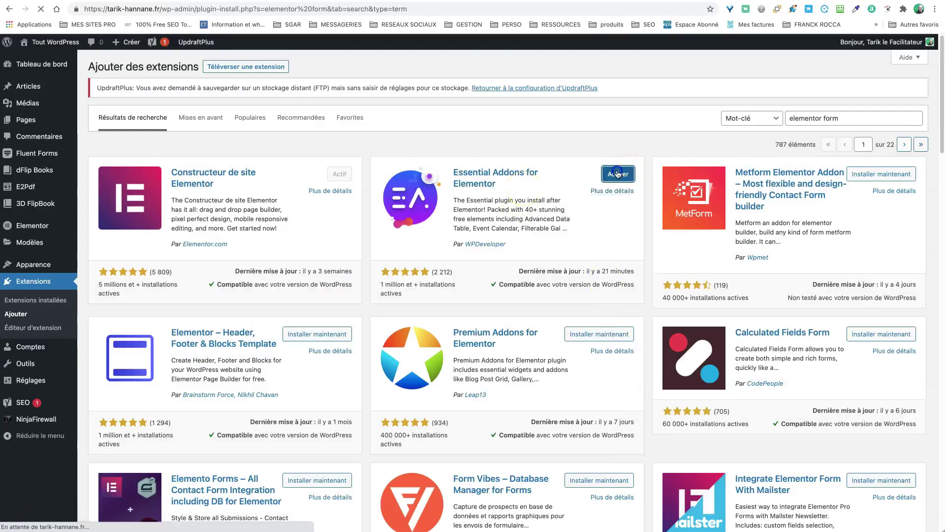
{"action": "left_click", "coordinate": [617, 175]}
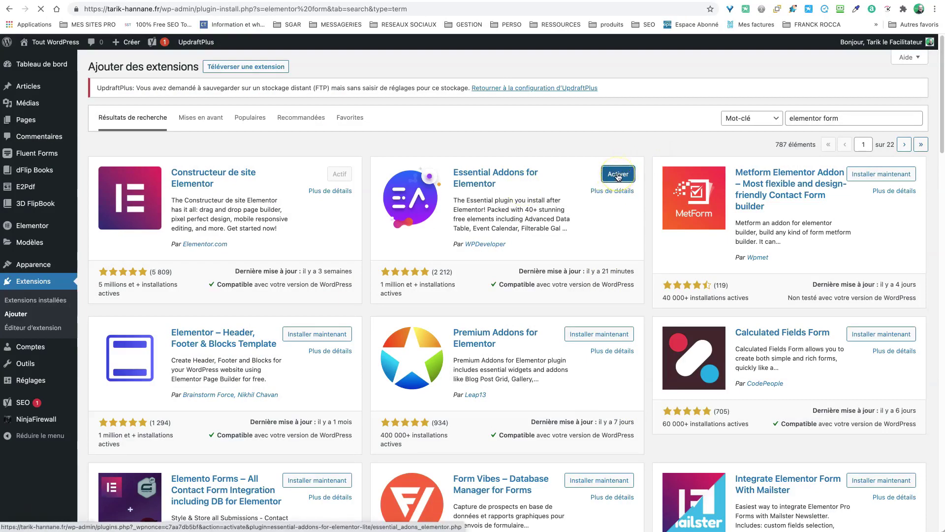
- Return to the contact page in the Elementor editor, update the page and reload the editor
{"action": "left_click", "coordinate": [517, 184]}
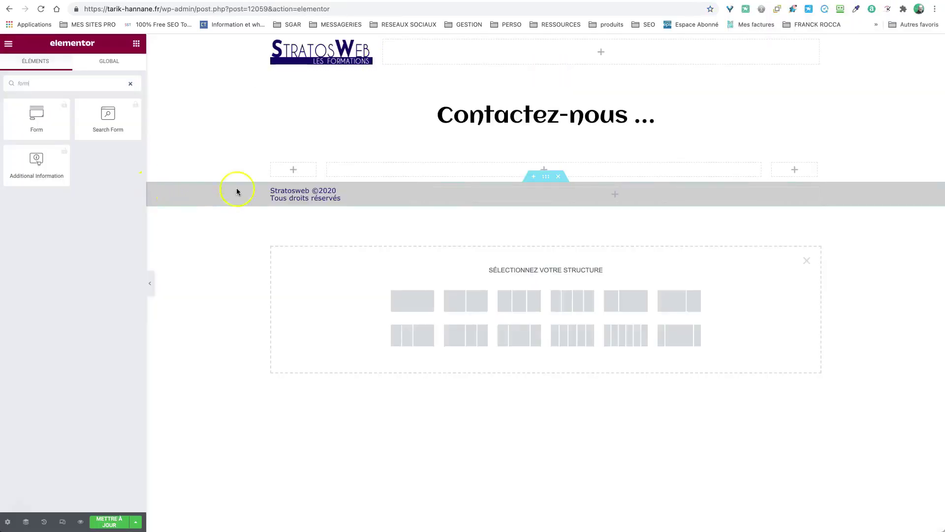
{"action": "left_click", "coordinate": [105, 524]}
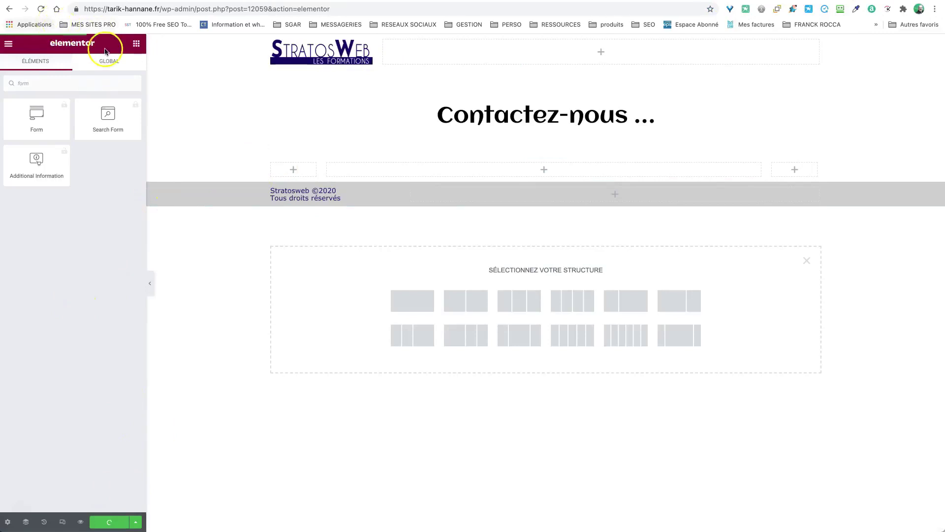
{"action": "left_click", "coordinate": [25, 84]}
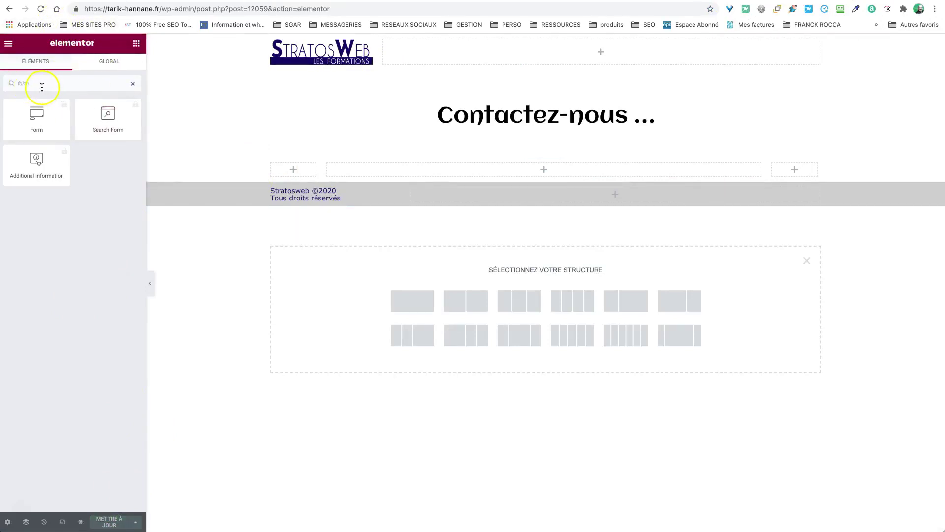
{"action": "left_click", "coordinate": [41, 10]}
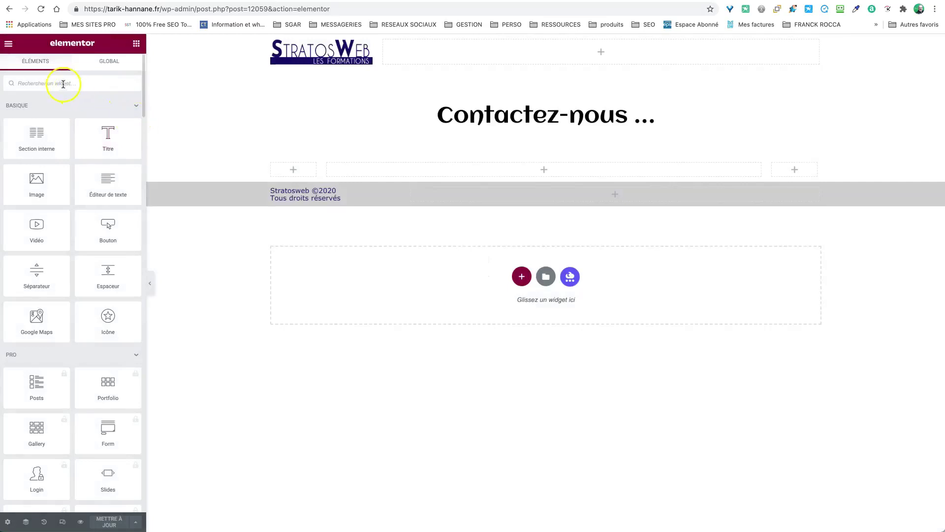
- Find the Fluent Form widget by searching for "form" and place it in the middle column below the "Contactez-nous ..." heading
{"action": "left_click", "coordinate": [60, 83]}
{"action": "type", "text": "form"}
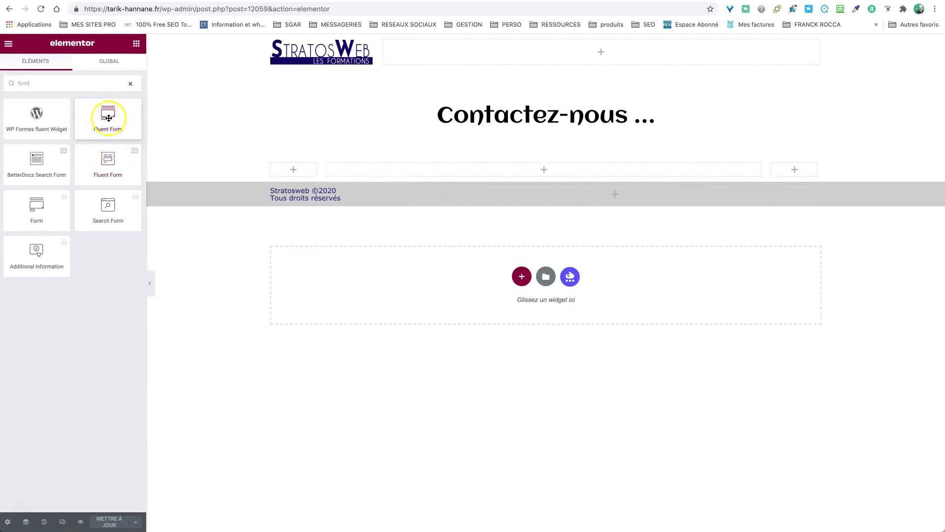
{"action": "left_click_drag", "start_coordinate": [107, 160], "coordinate": [487, 167]}
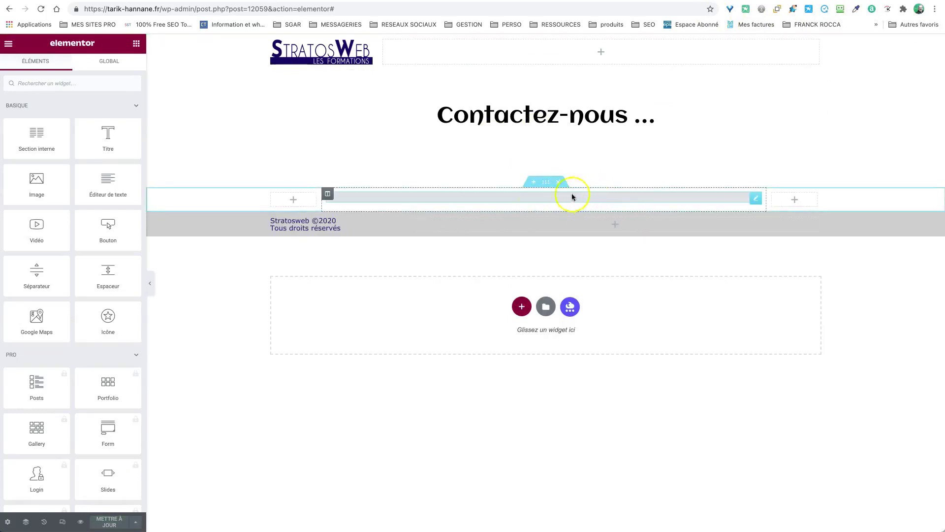
- Preview the contact page, close the preview and go back to the WordPress extensions page
{"action": "left_click", "coordinate": [80, 522]}
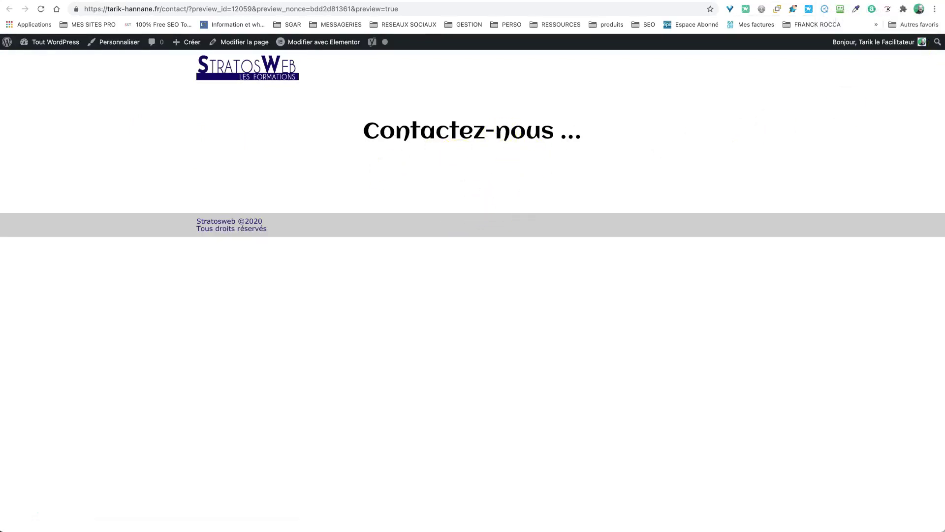
{"action": "left_click", "coordinate": [898, 1]}
{"action": "left_click", "coordinate": [867, 1]}
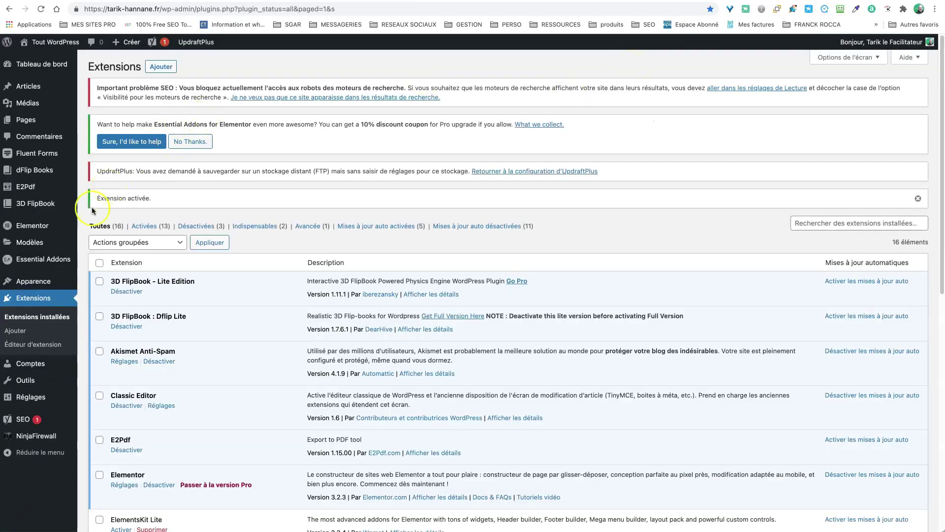
- Examine the Fluent Forms global settings for layout, email summaries, miscellaneous options and permissions, plus the Double Optin and reCAPTCHA sections
{"action": "mouse_move", "coordinate": [30, 398]}
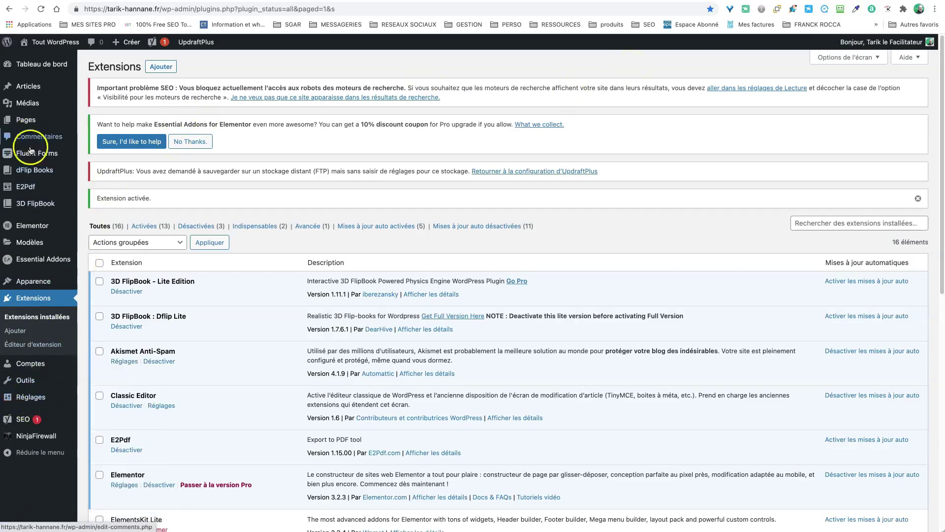
{"action": "mouse_move", "coordinate": [28, 155]}
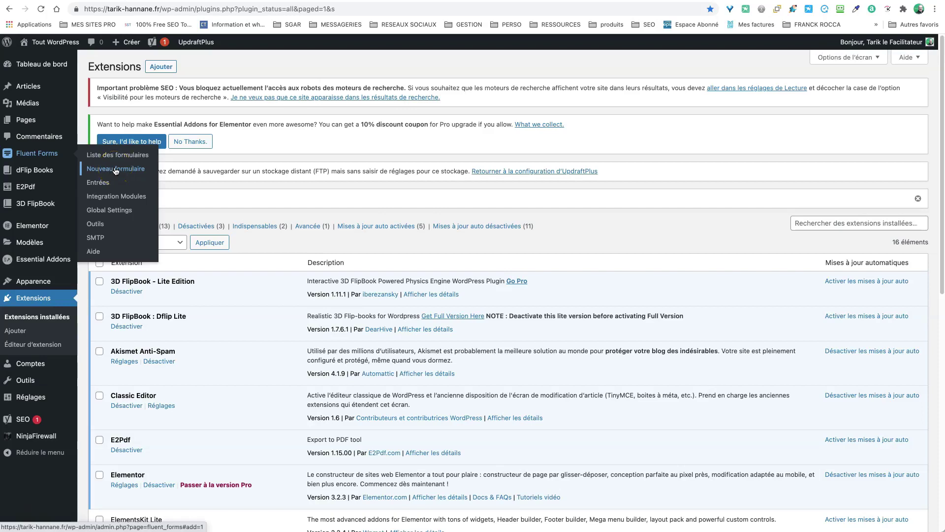
{"action": "left_click", "coordinate": [117, 210]}
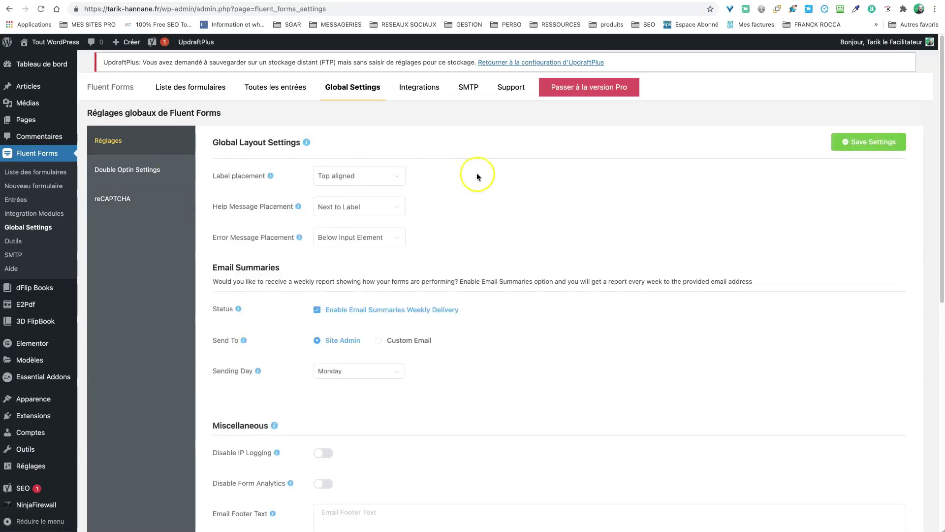
{"action": "scroll", "coordinate": [557, 197], "scroll_direction": "down", "scroll_amount": 1}
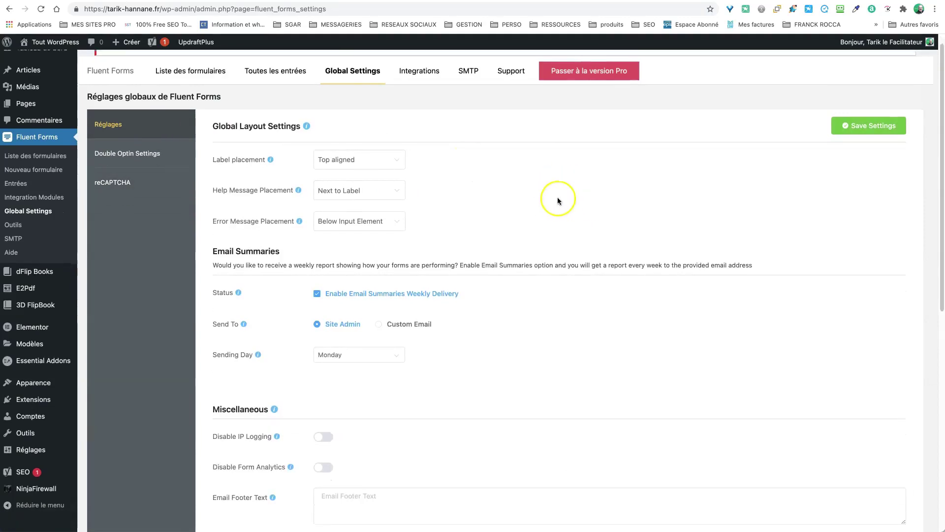
{"action": "scroll", "coordinate": [557, 197], "scroll_direction": "up", "scroll_amount": 1}
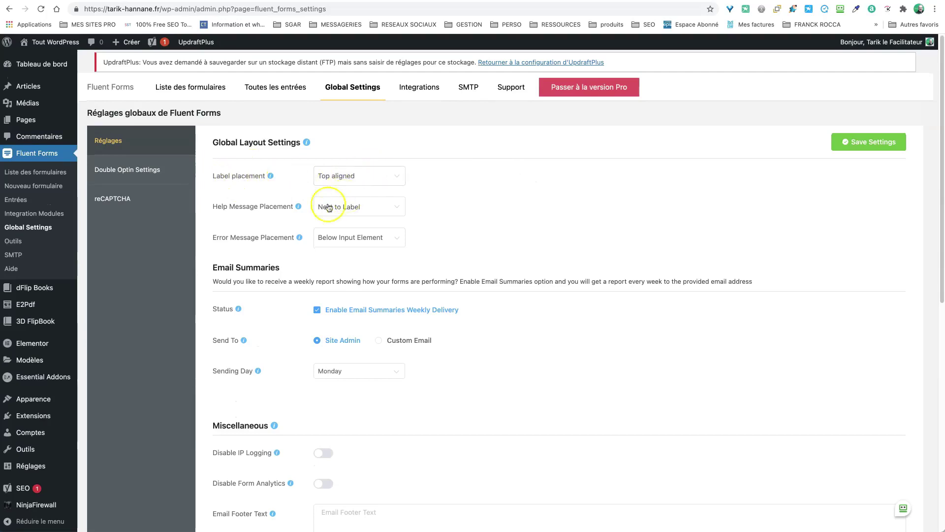
{"action": "scroll", "coordinate": [384, 205], "scroll_direction": "down", "scroll_amount": 5}
{"action": "scroll", "coordinate": [357, 217], "scroll_direction": "down", "scroll_amount": 2}
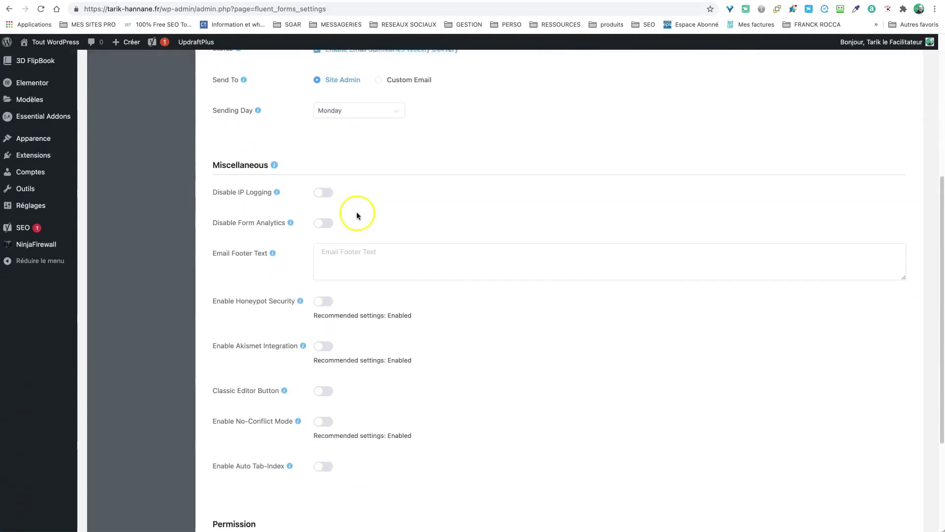
{"action": "scroll", "coordinate": [360, 184], "scroll_direction": "down", "scroll_amount": 3}
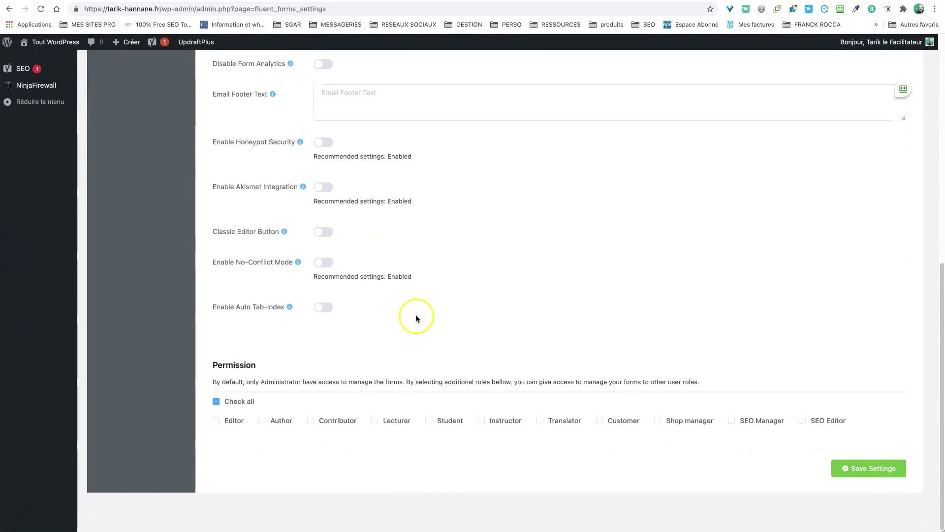
{"action": "scroll", "coordinate": [421, 312], "scroll_direction": "up", "scroll_amount": 10}
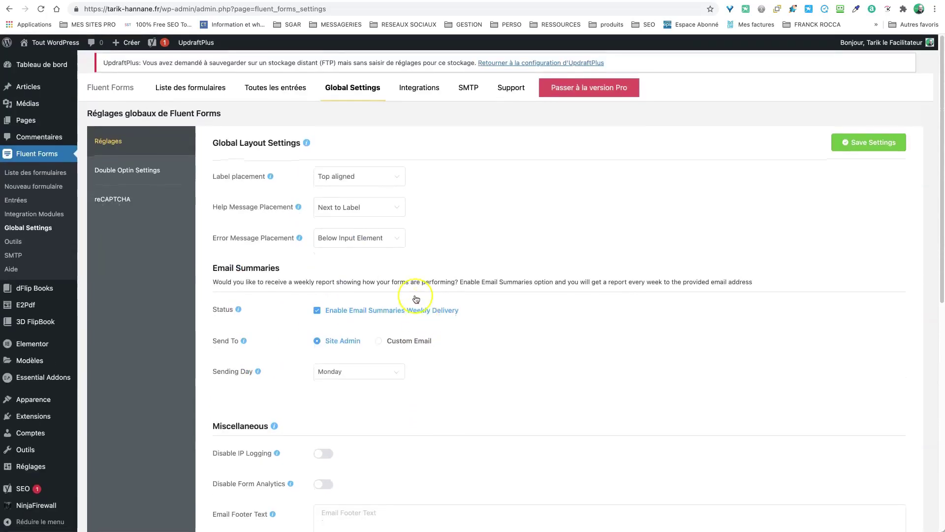
{"action": "left_click", "coordinate": [127, 172]}
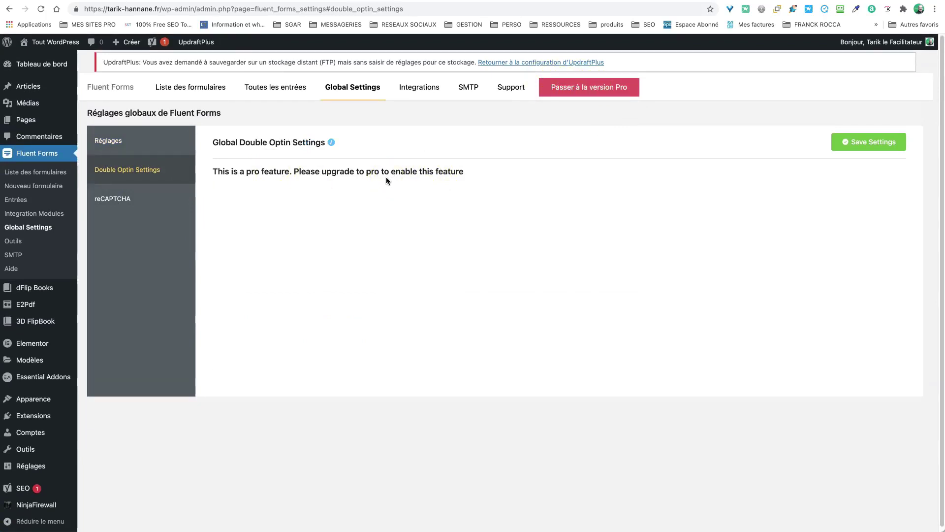
{"action": "left_click", "coordinate": [119, 198]}
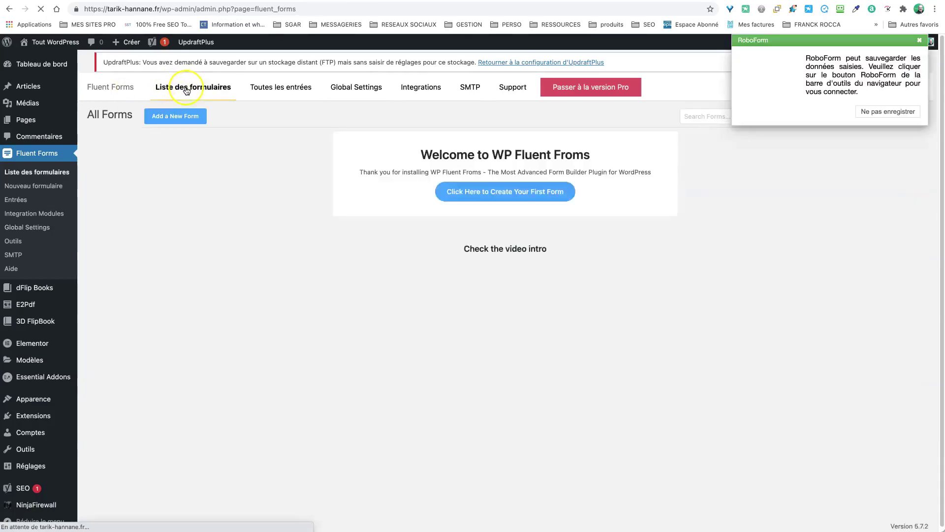
- Dismiss the RoboForm notice in the Fluent Forms list and create a new form from the basic Contact Form template
{"action": "left_click", "coordinate": [202, 104]}
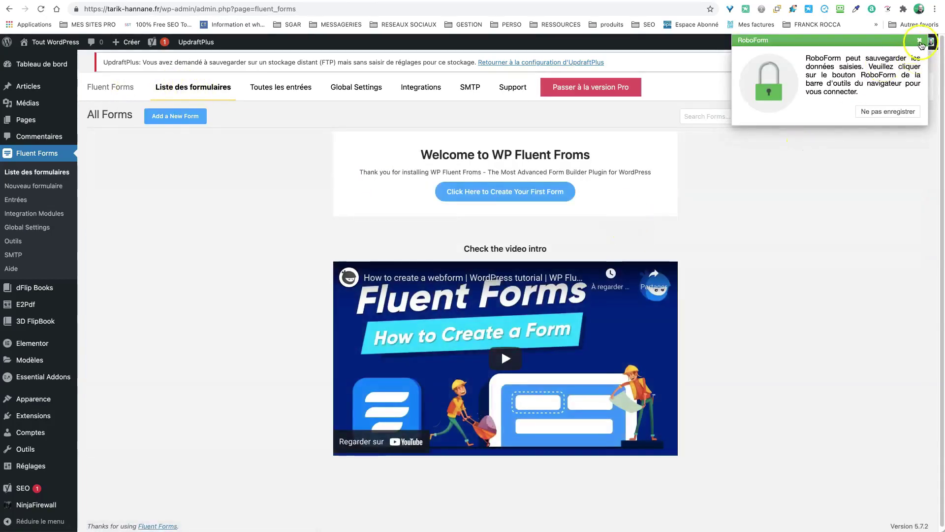
{"action": "left_click", "coordinate": [919, 40]}
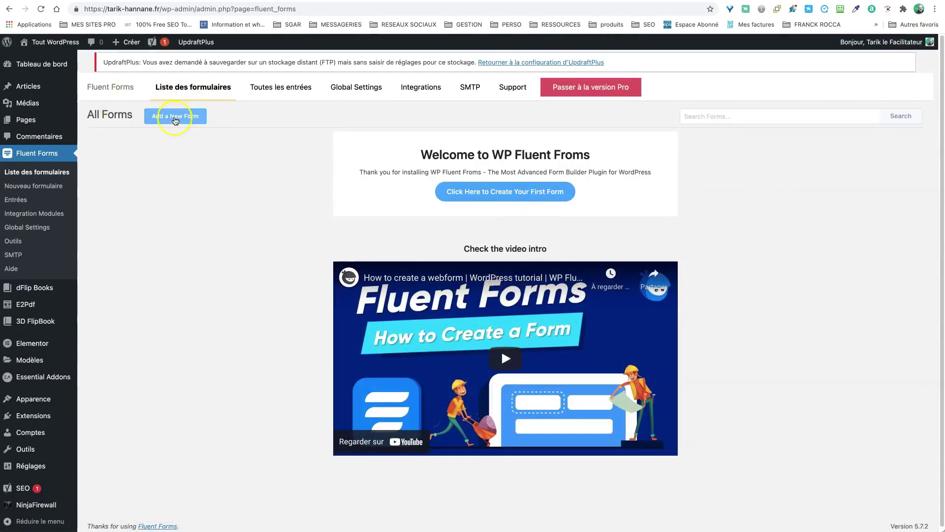
{"action": "left_click", "coordinate": [173, 118]}
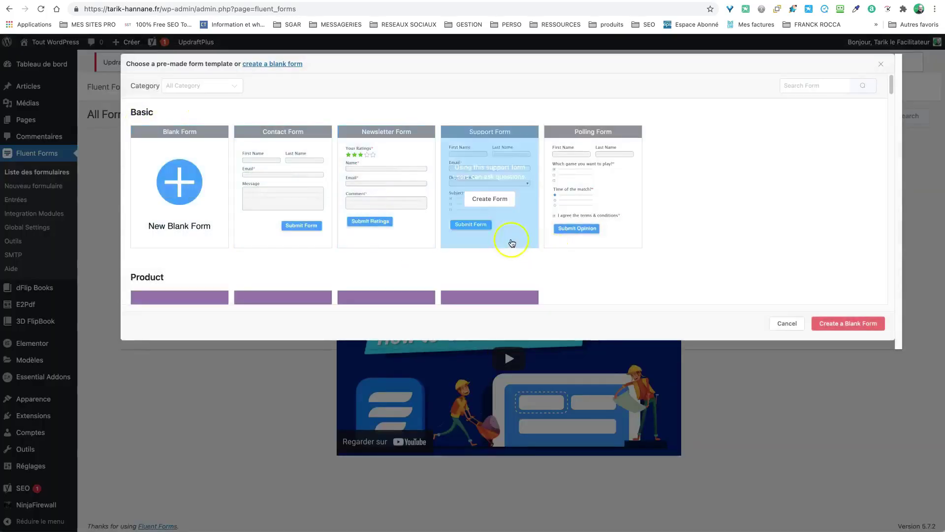
{"action": "scroll", "coordinate": [617, 258], "scroll_direction": "down", "scroll_amount": 5}
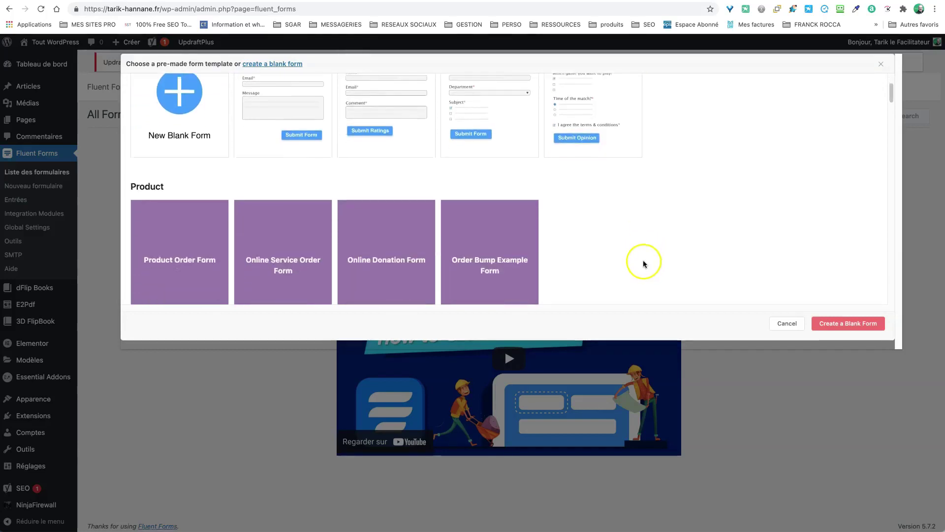
{"action": "scroll", "coordinate": [640, 250], "scroll_direction": "up", "scroll_amount": 5}
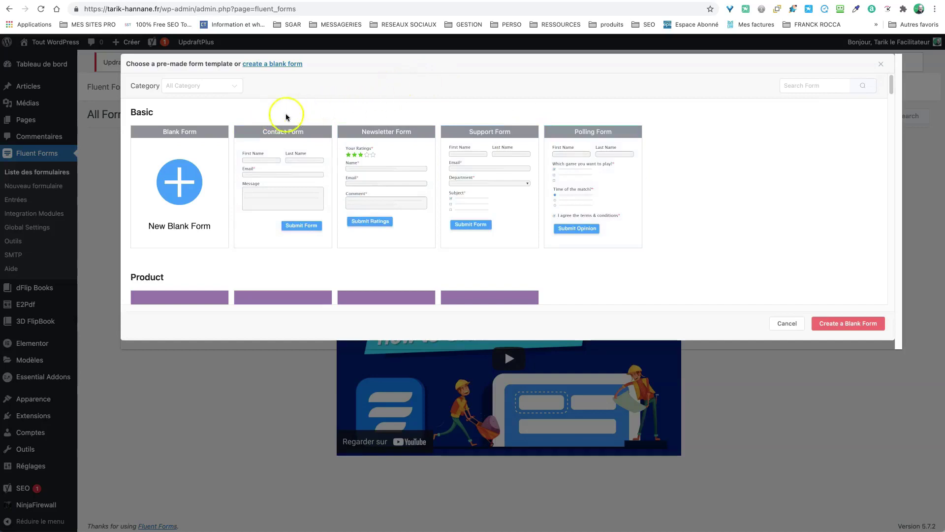
{"action": "mouse_move", "coordinate": [399, 141]}
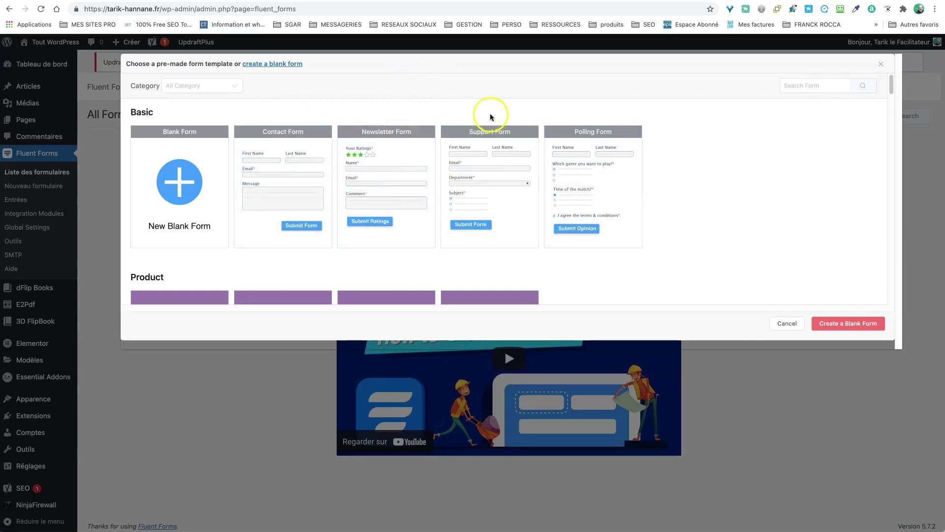
{"action": "mouse_move", "coordinate": [497, 141]}
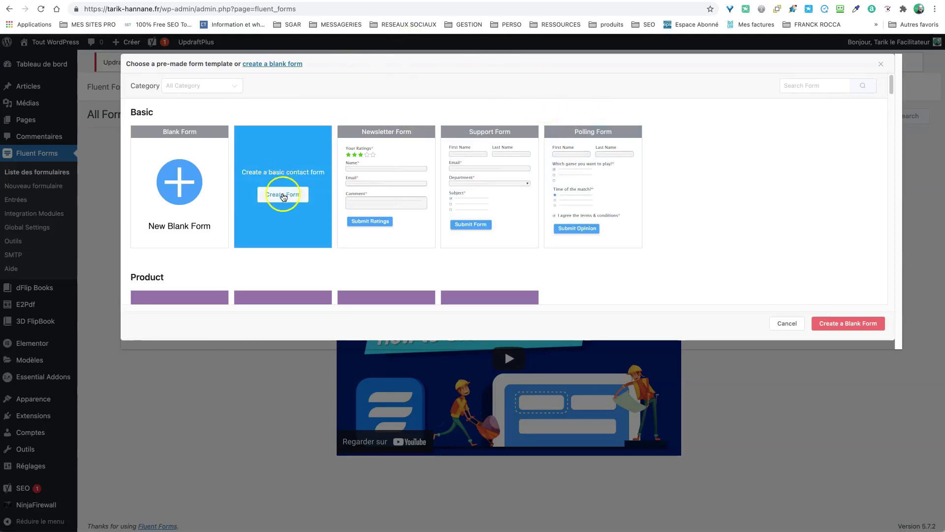
{"action": "left_click", "coordinate": [283, 194]}
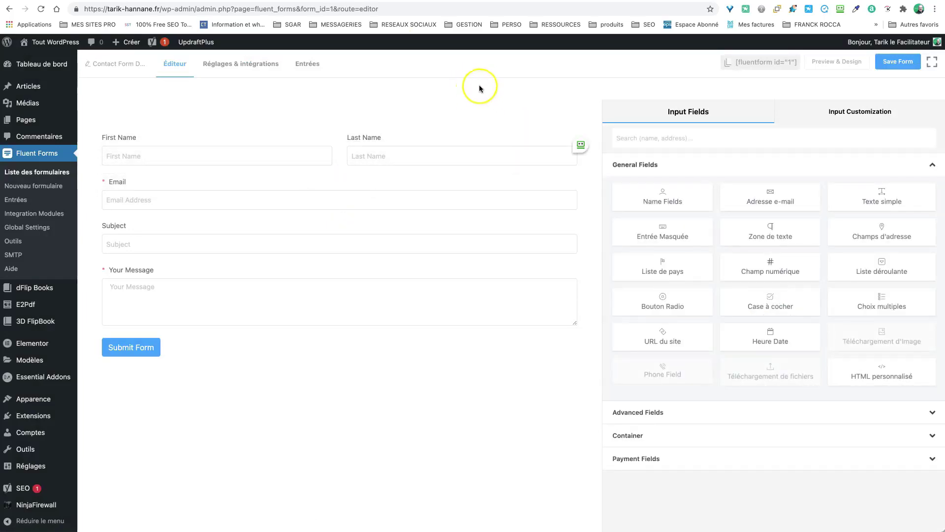
- Open the customization of the form's First Name and Last Name fields and save the form
{"action": "mouse_move", "coordinate": [274, 148]}
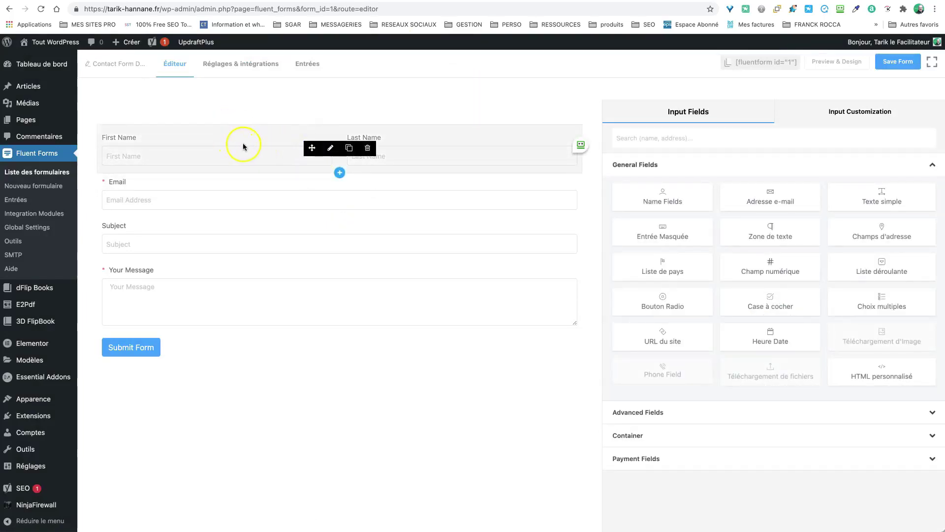
{"action": "mouse_move", "coordinate": [220, 301]}
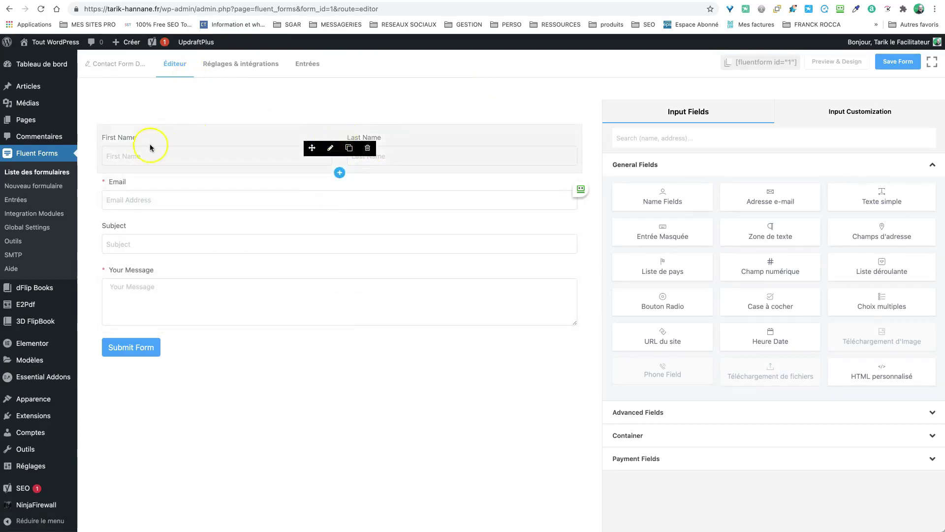
{"action": "left_click", "coordinate": [333, 148]}
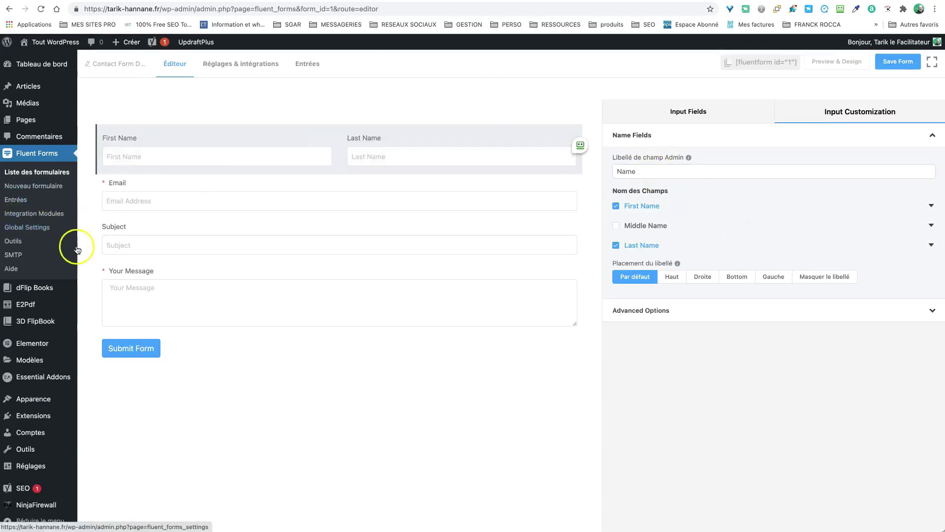
{"action": "left_click", "coordinate": [895, 63]}
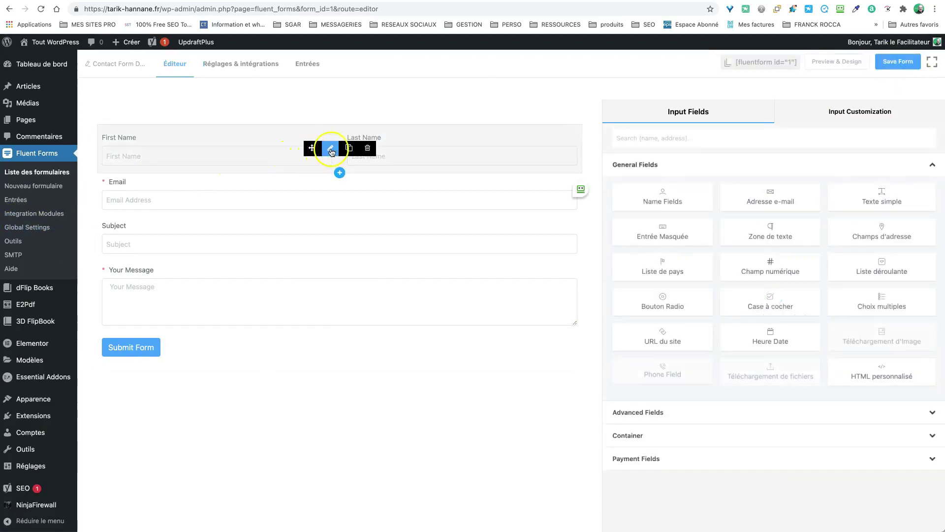
- Set the First Name field's label to "Prénom" and its placeholder to "Votre prénom ici..."
{"action": "left_click", "coordinate": [328, 150]}
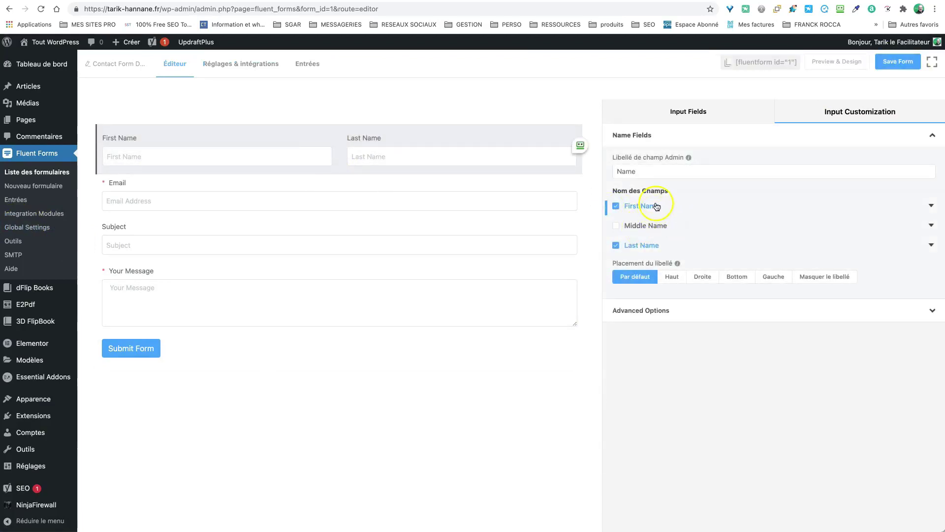
{"action": "left_click", "coordinate": [931, 207]}
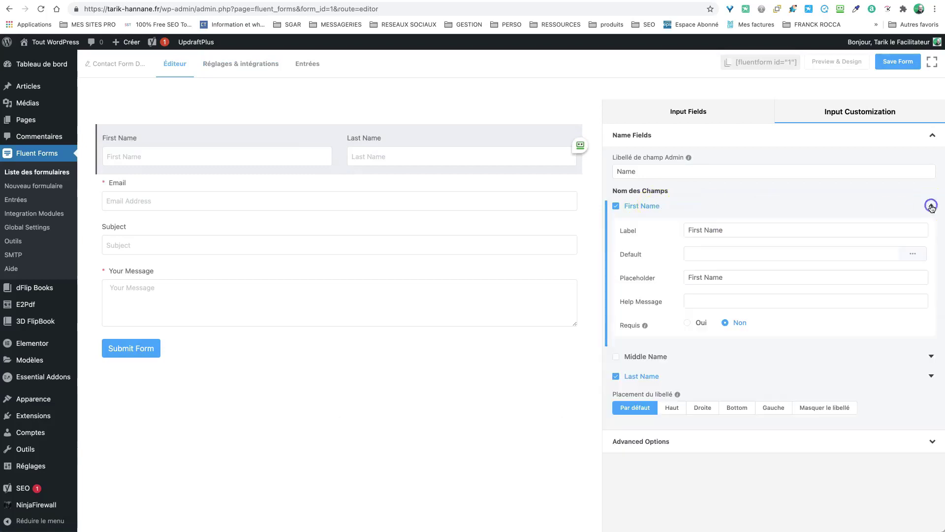
{"action": "left_click_drag", "start_coordinate": [726, 227], "coordinate": [636, 224]}
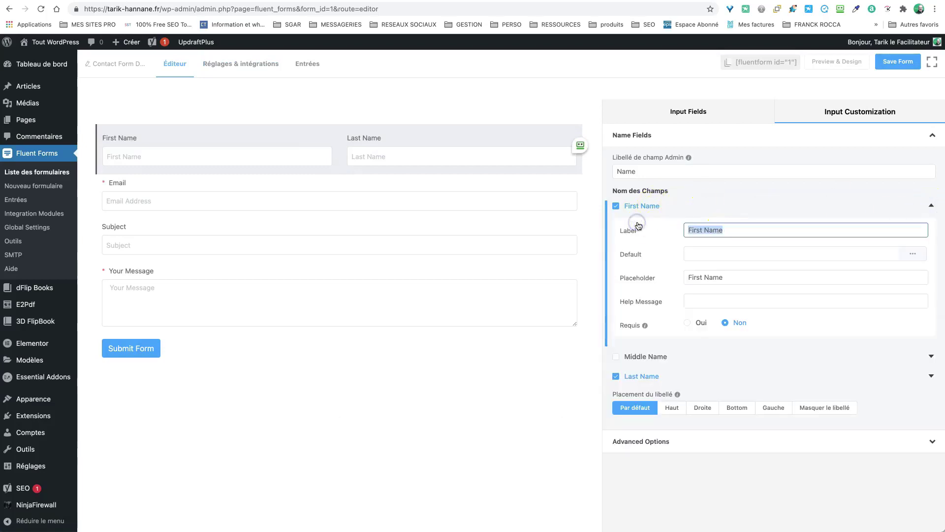
{"action": "type", "text": "Prénom"}
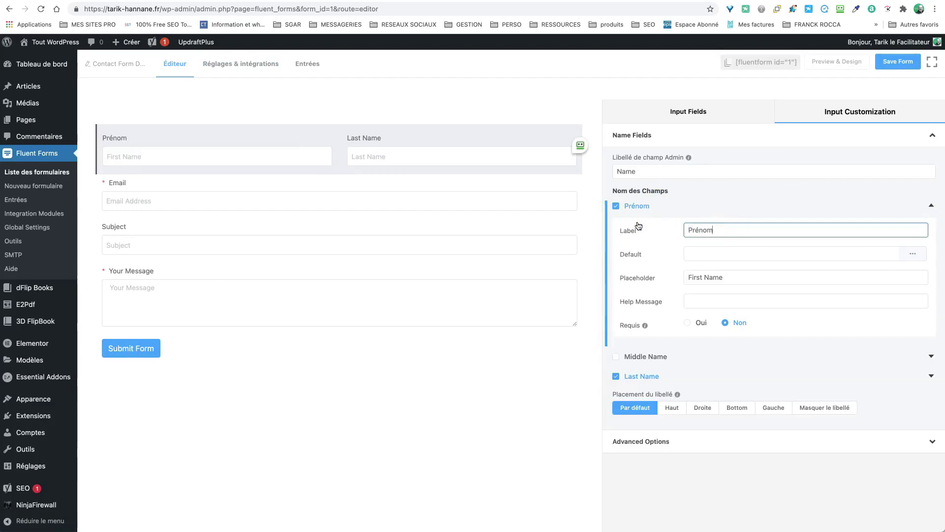
{"action": "left_click_drag", "start_coordinate": [728, 277], "coordinate": [615, 274]}
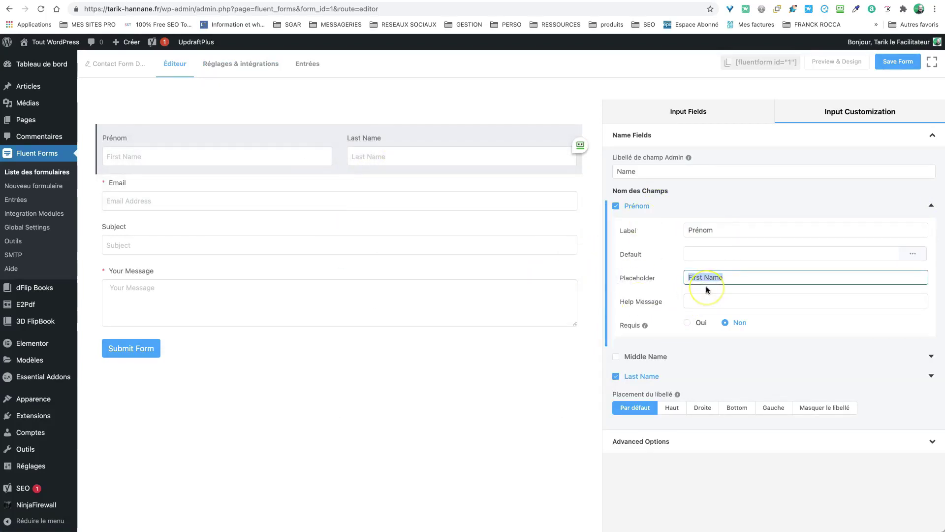
{"action": "type", "text": "Votre prénom ici..."}
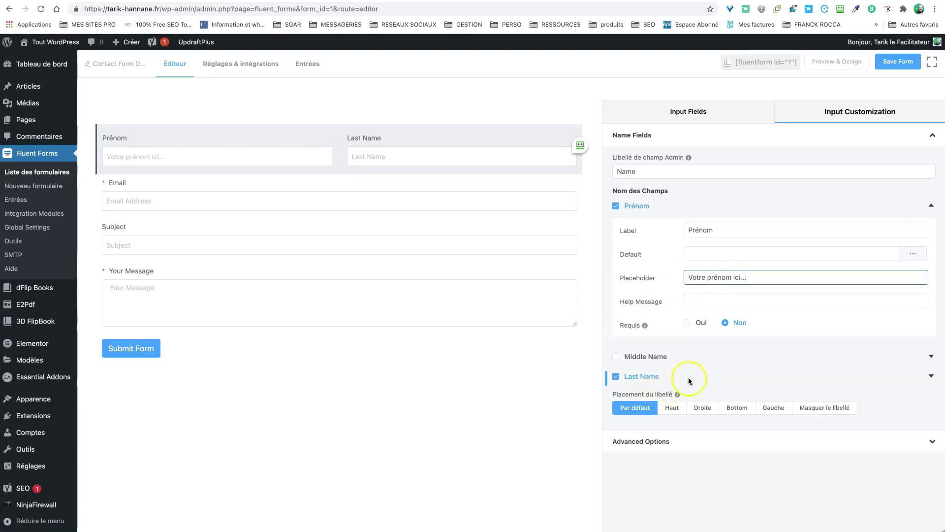
- Set the Last Name field's label to "NOM" and put the first-name label in capitals as "PRÉNOM"
{"action": "left_click", "coordinate": [931, 376]}
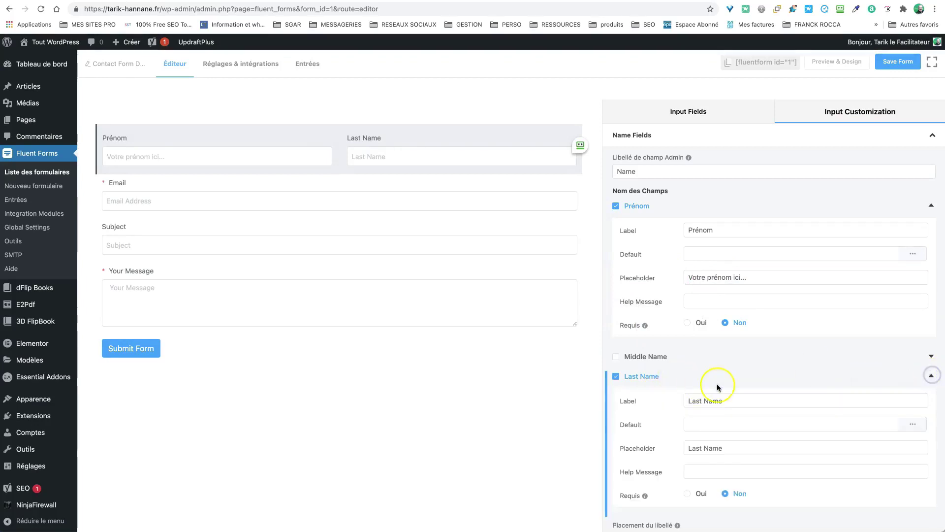
{"action": "triple_click", "coordinate": [711, 400]}
{"action": "type", "text": "NOM"}
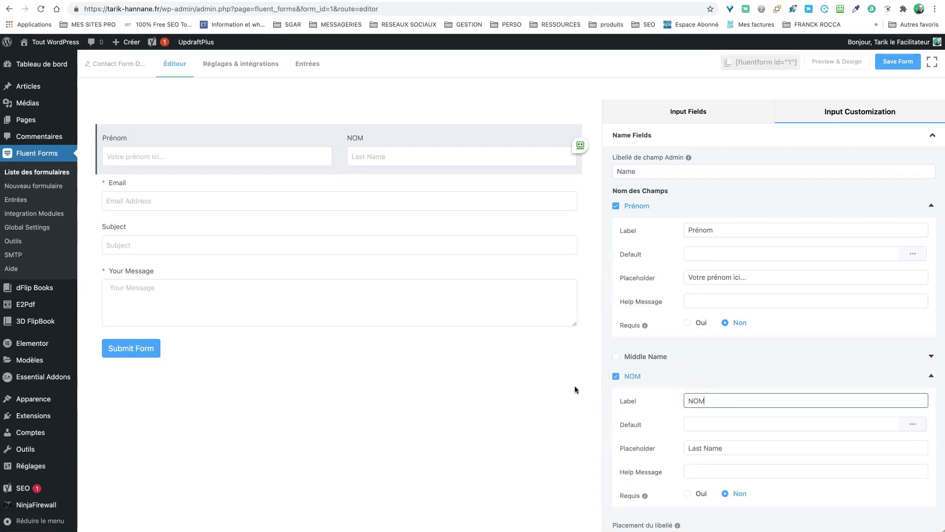
{"action": "left_click_drag", "start_coordinate": [767, 230], "coordinate": [502, 221]}
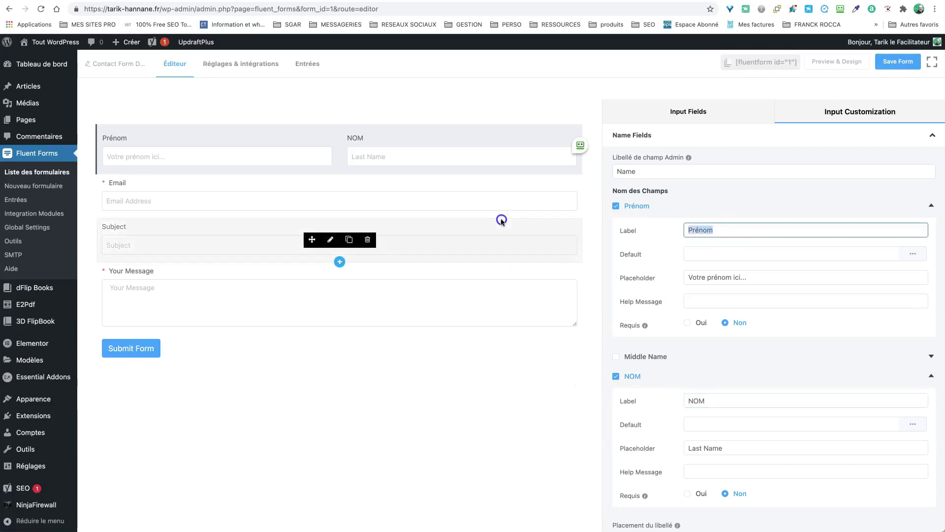
{"action": "type", "text": "PRÉNOM"}
- Set the NOM field's placeholder to "Votre Nom ici..." and save the form
{"action": "scroll", "coordinate": [703, 369], "scroll_direction": "down", "scroll_amount": 1}
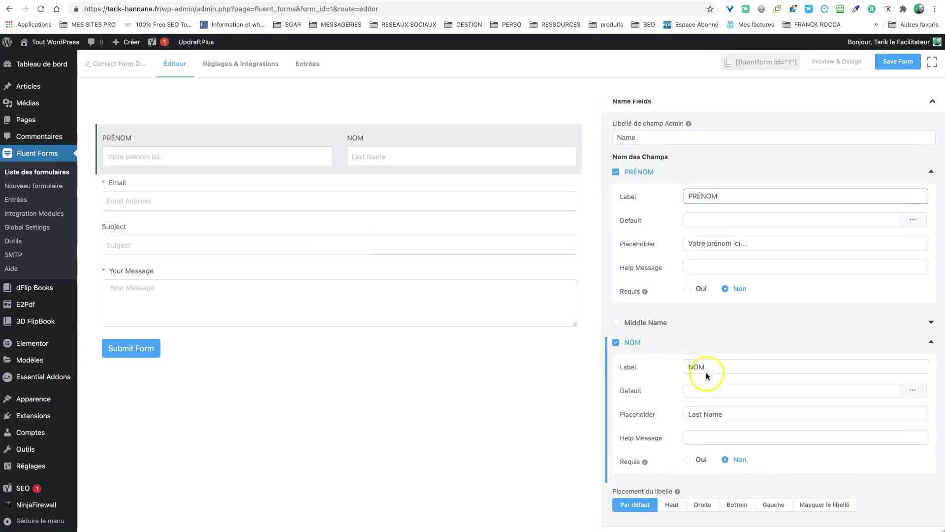
{"action": "left_click_drag", "start_coordinate": [770, 243], "coordinate": [605, 240]}
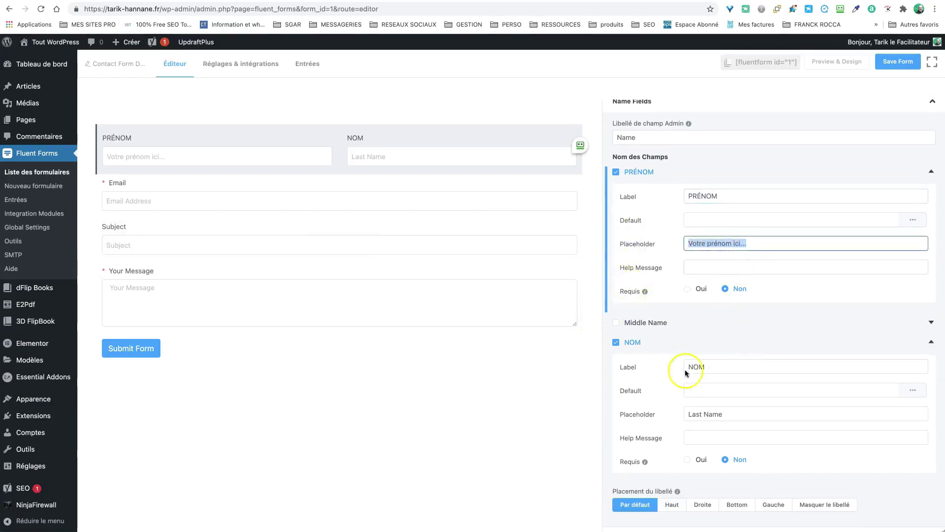
{"action": "left_click", "coordinate": [701, 413]}
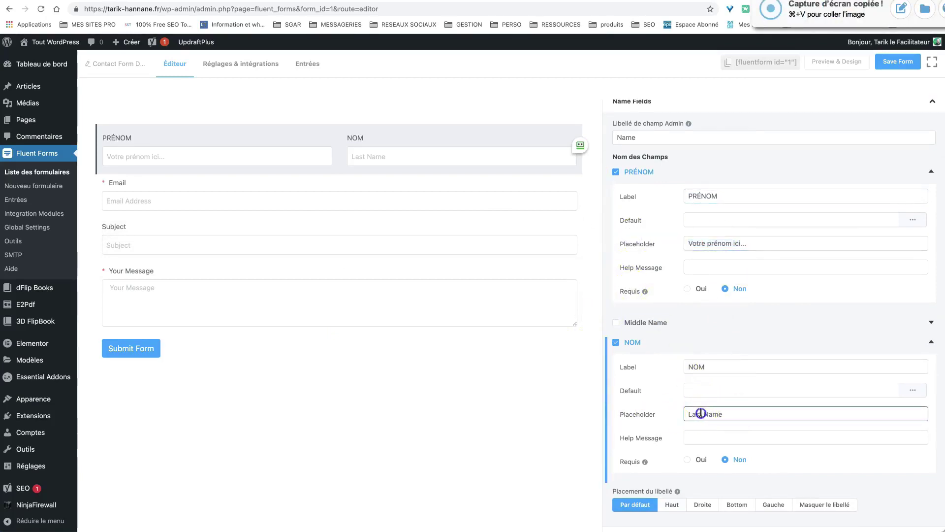
{"action": "left_click_drag", "start_coordinate": [738, 414], "coordinate": [668, 413]}
{"action": "key", "text": "BackSpace"}
{"action": "left_click", "coordinate": [890, 63]}
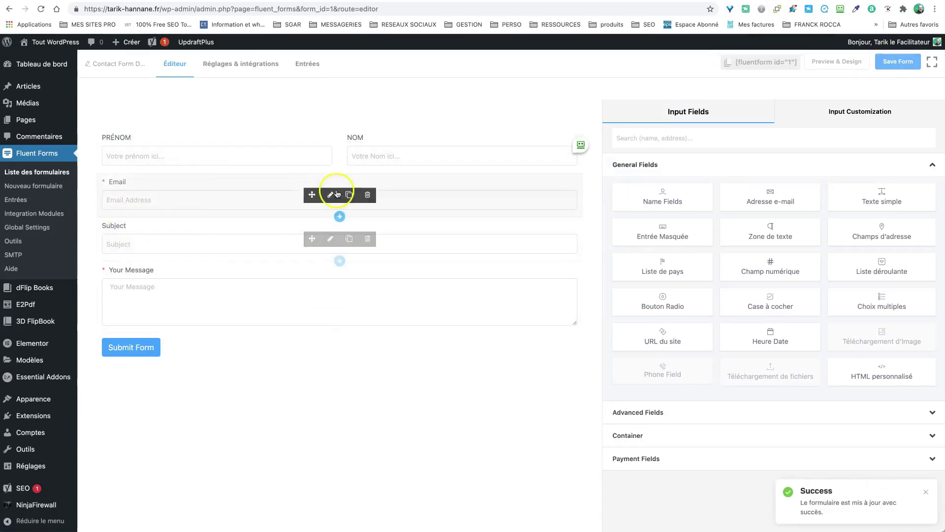
- Set the Email field's placeholder to "Votre email ici..."
{"action": "left_click", "coordinate": [337, 194]}
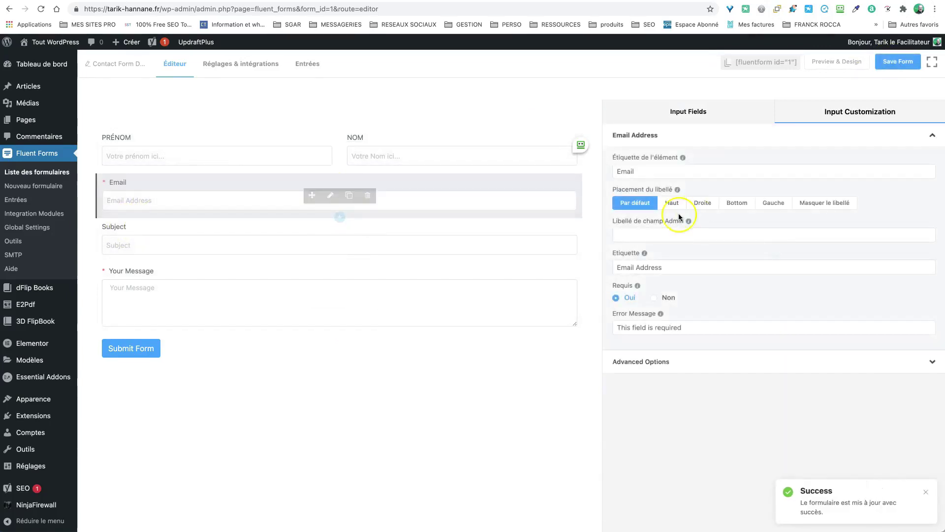
{"action": "mouse_move", "coordinate": [638, 286]}
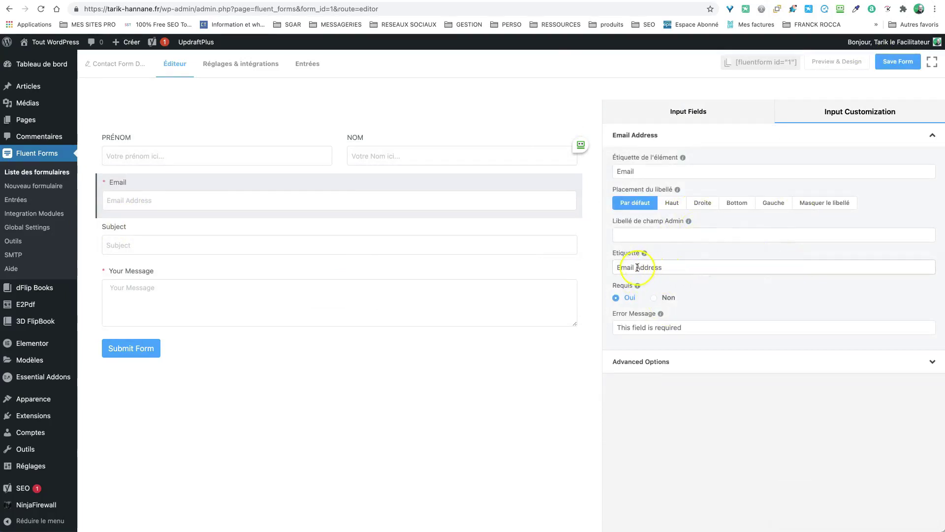
{"action": "left_click_drag", "start_coordinate": [638, 267], "coordinate": [620, 265]}
{"action": "triple_click", "coordinate": [645, 268]}
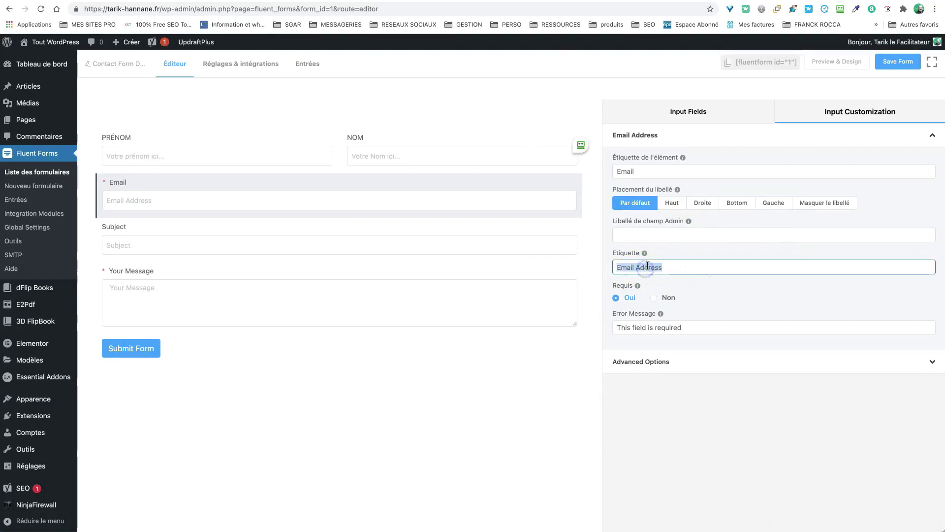
{"action": "type", "text": "Votre email ici..."}
- Set the Subject field's admin label to "Sujet" and its placeholder to "Le sujet de votre message ici..."
{"action": "mouse_move", "coordinate": [246, 253]}
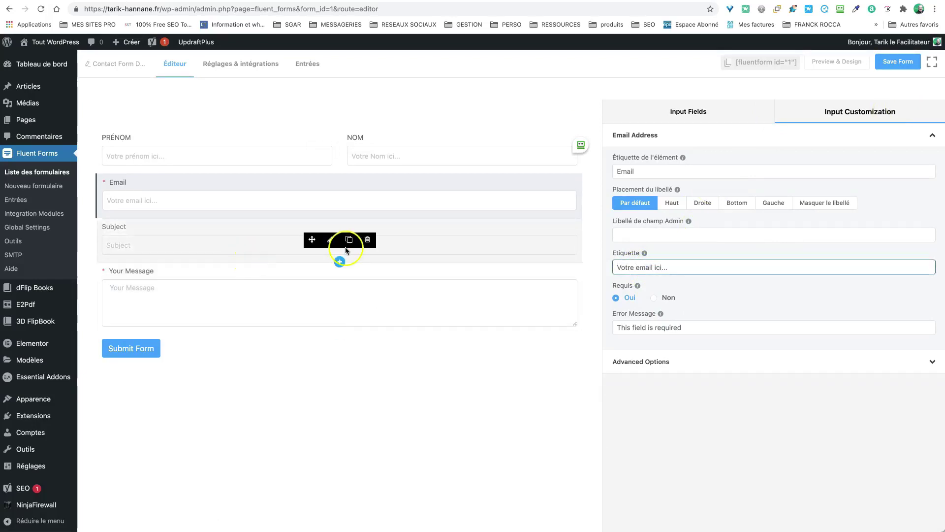
{"action": "left_click", "coordinate": [333, 241]}
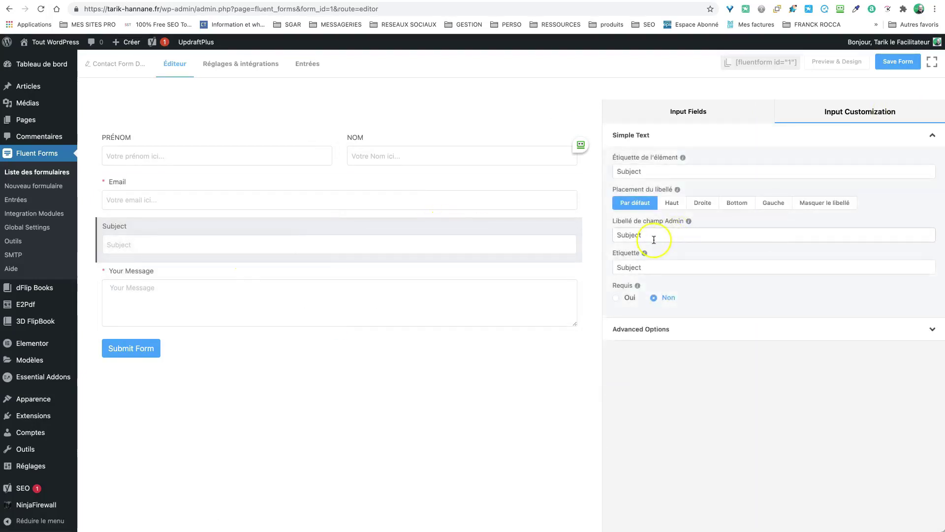
{"action": "triple_click", "coordinate": [655, 235]}
{"action": "type", "text": "Suj"}
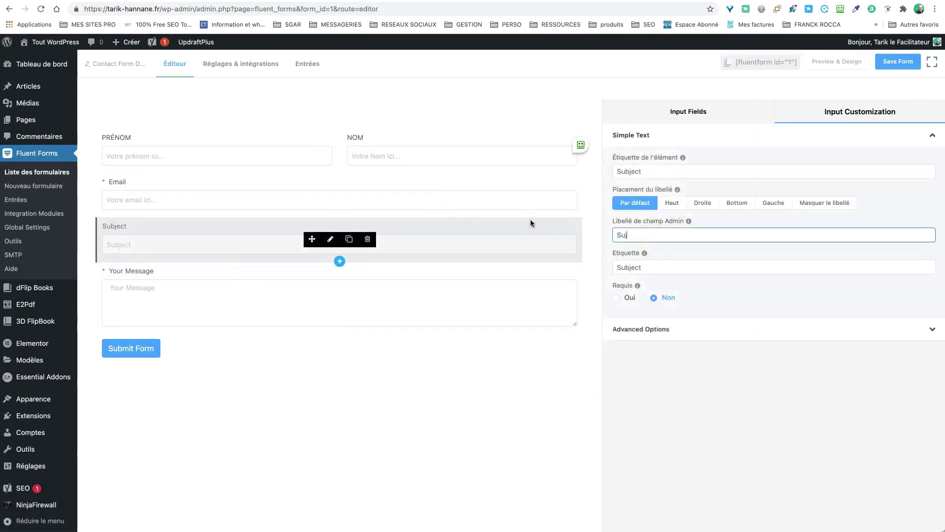
{"action": "type", "text": "et"}
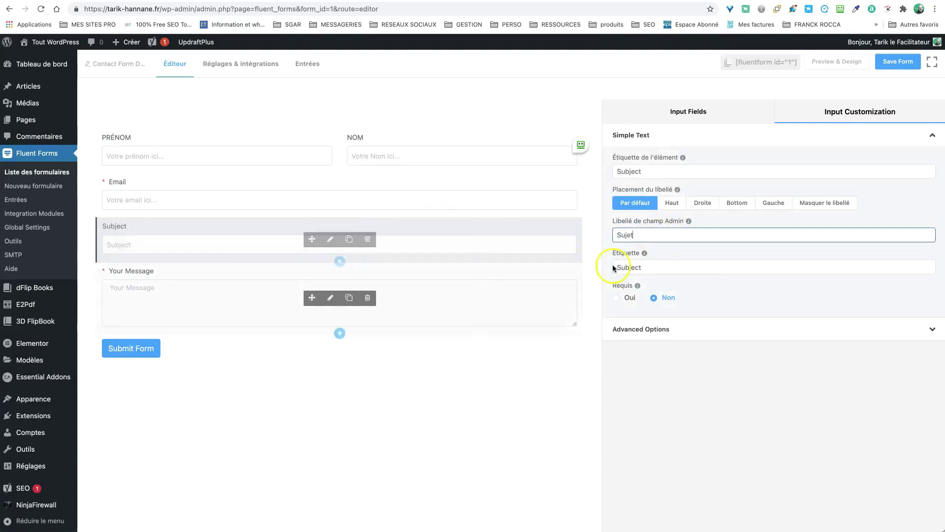
{"action": "left_click_drag", "start_coordinate": [655, 269], "coordinate": [613, 268]}
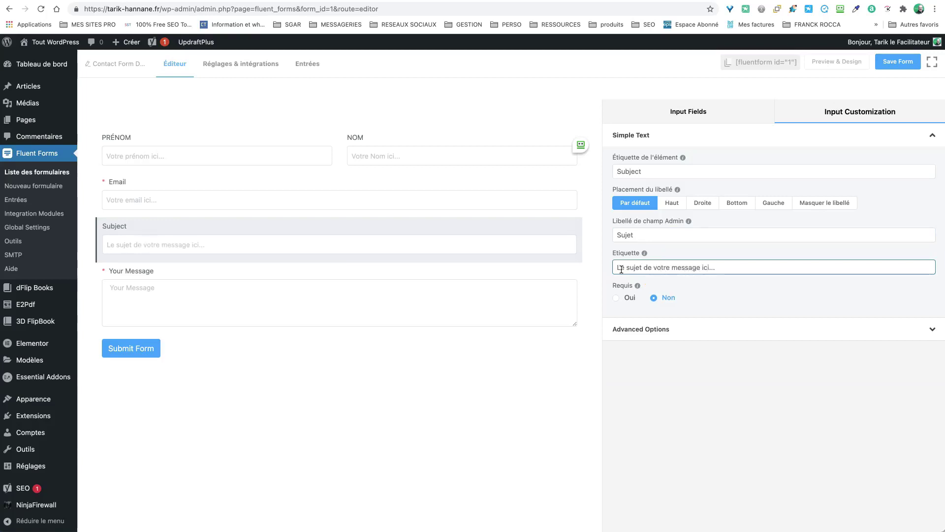
- Set the placeholder of the Your Message text area to "Votre Message"
{"action": "left_click", "coordinate": [249, 302]}
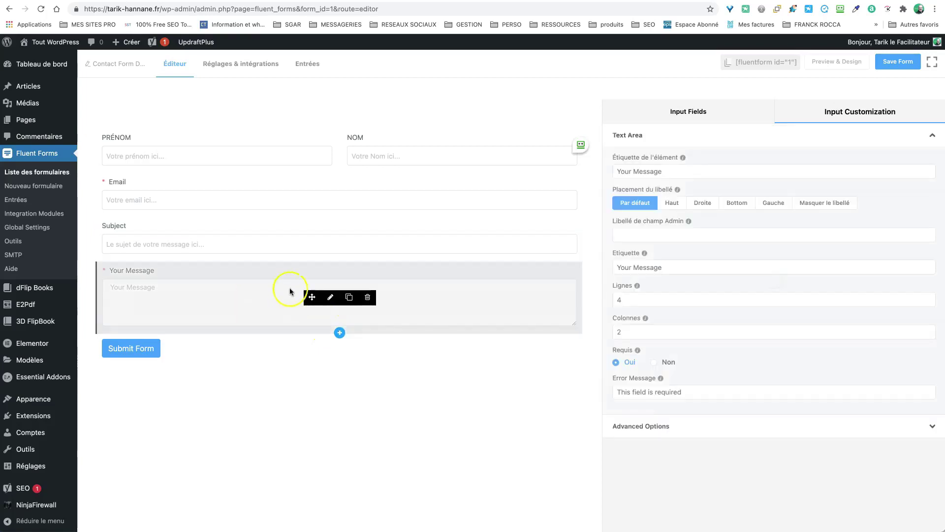
{"action": "left_click", "coordinate": [331, 297]}
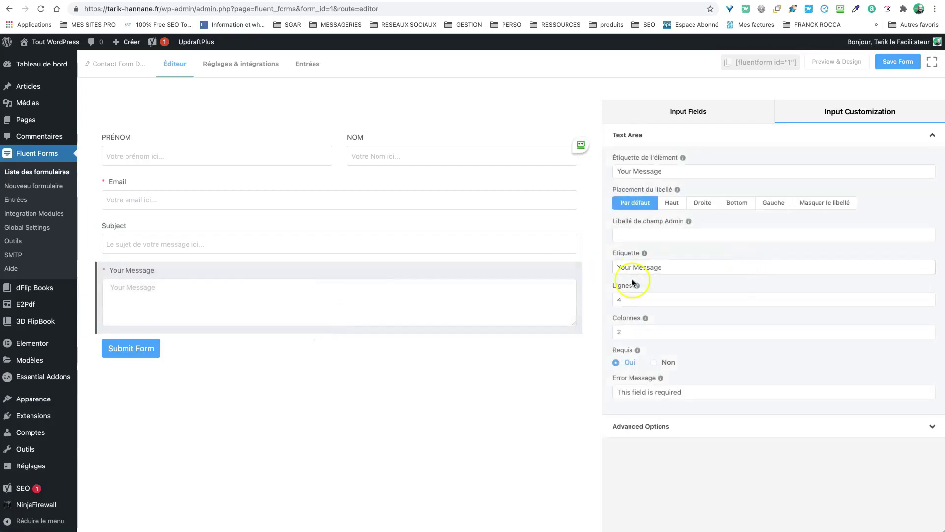
{"action": "double_click", "coordinate": [633, 267]}
{"action": "type", "text": "Votre Message"}
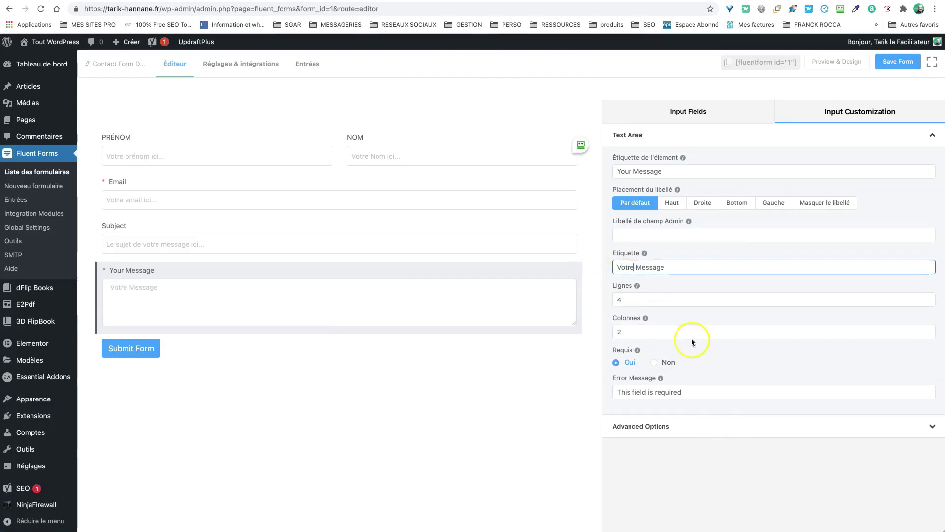
- Replace the message field's required-field error text with "Ce champ est requis." and save the form
{"action": "left_click", "coordinate": [618, 391]}
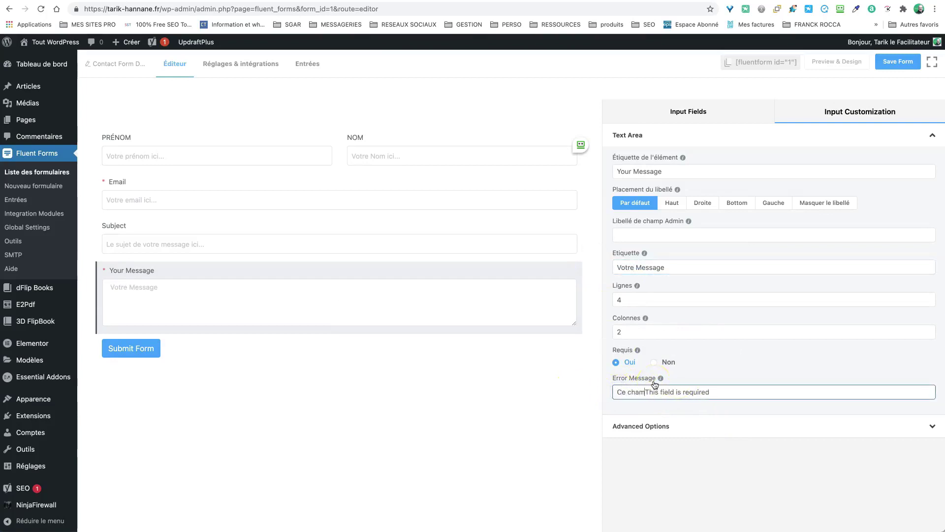
{"action": "type", "text": "Ce champ est req"}
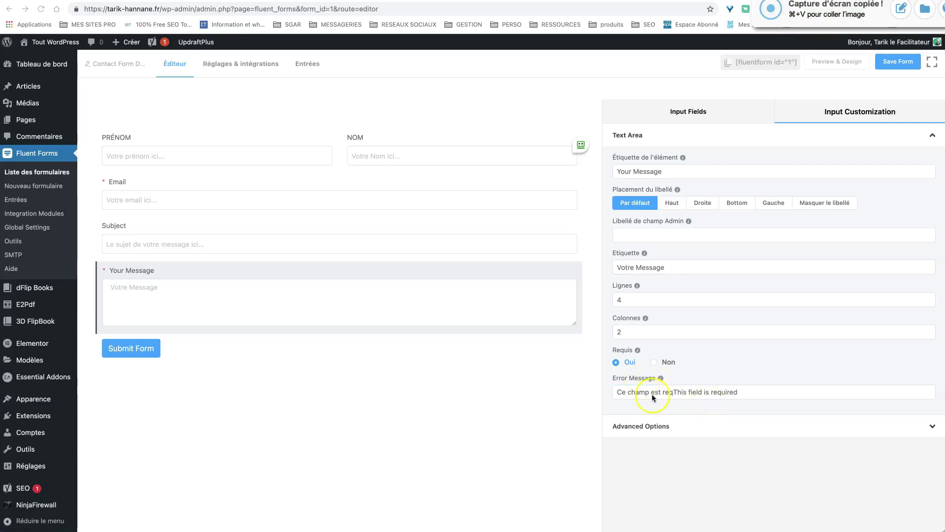
{"action": "left_click", "coordinate": [672, 392]}
{"action": "type", "text": "ui"}
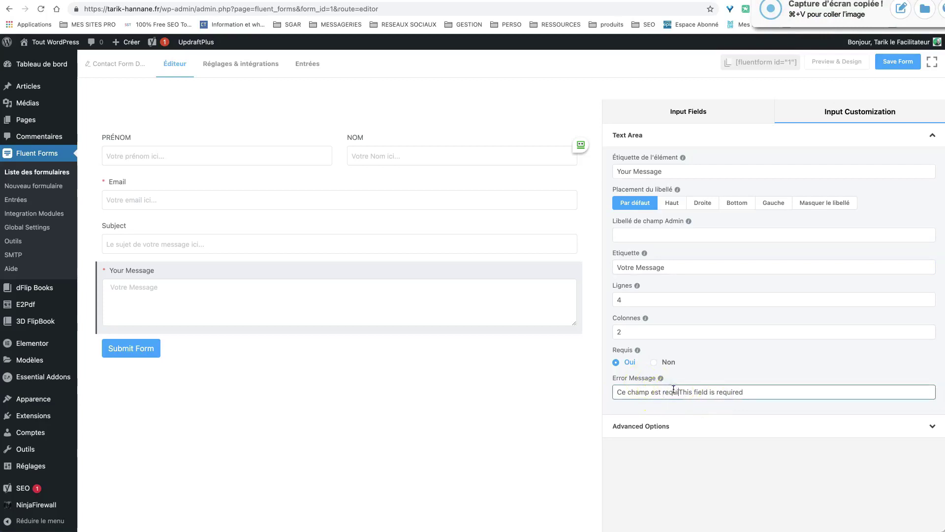
{"action": "type", "text": "s."}
{"action": "key", "text": "shift+super+Right"}
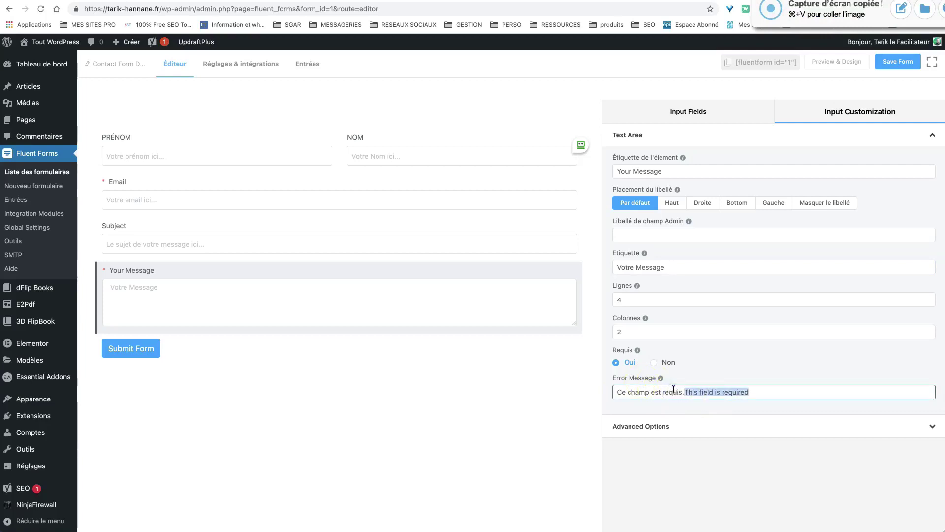
{"action": "key", "text": "BackSpace"}
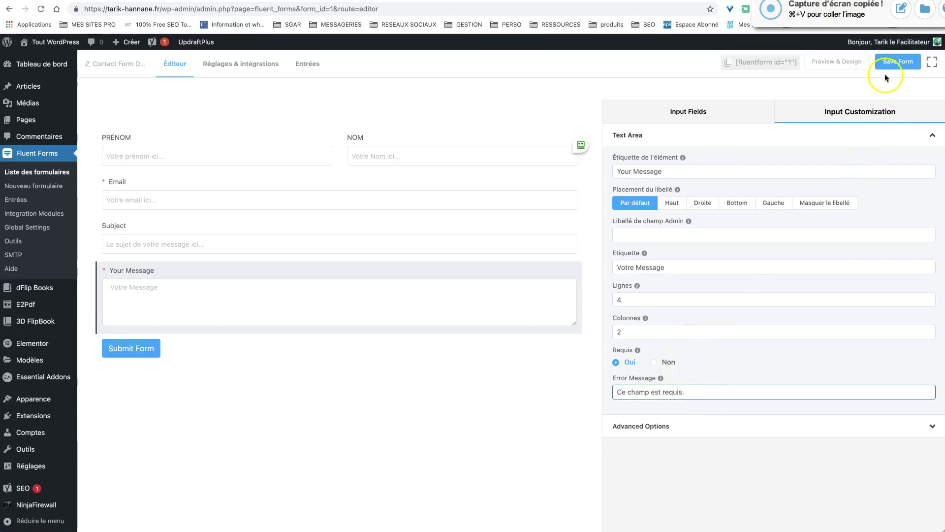
{"action": "left_click", "coordinate": [897, 62]}
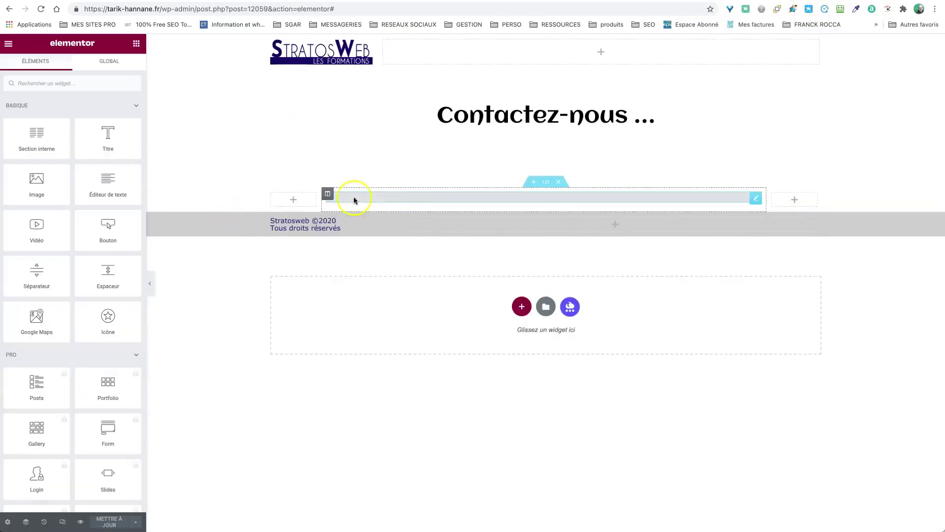
- Reload the contact page in the Elementor editor and select Contact Form Demo (#1) as the form of the Fluent Form widget
{"action": "left_click", "coordinate": [755, 198]}
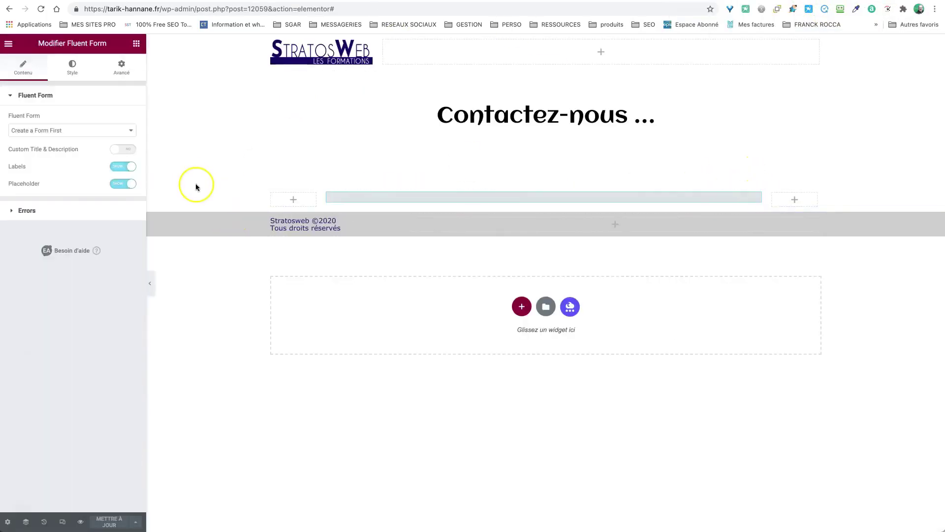
{"action": "left_click", "coordinate": [41, 9]}
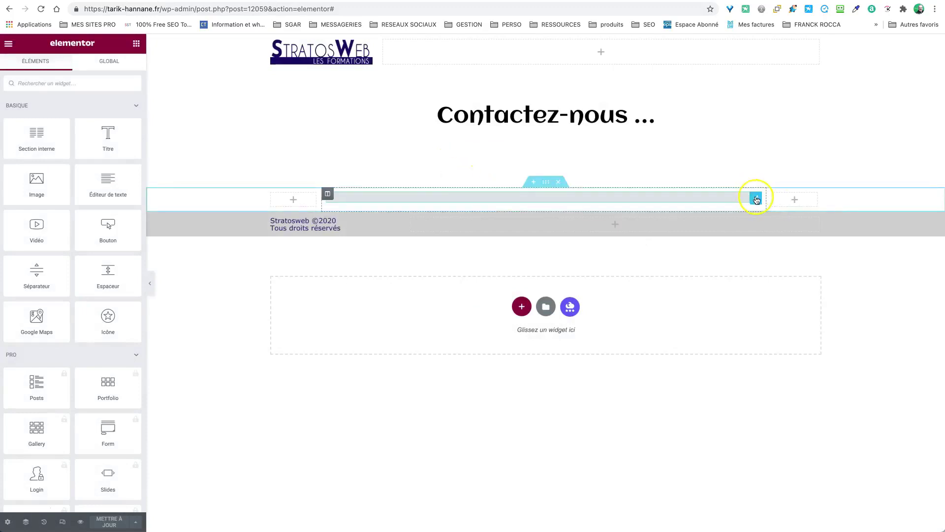
{"action": "left_click", "coordinate": [756, 198]}
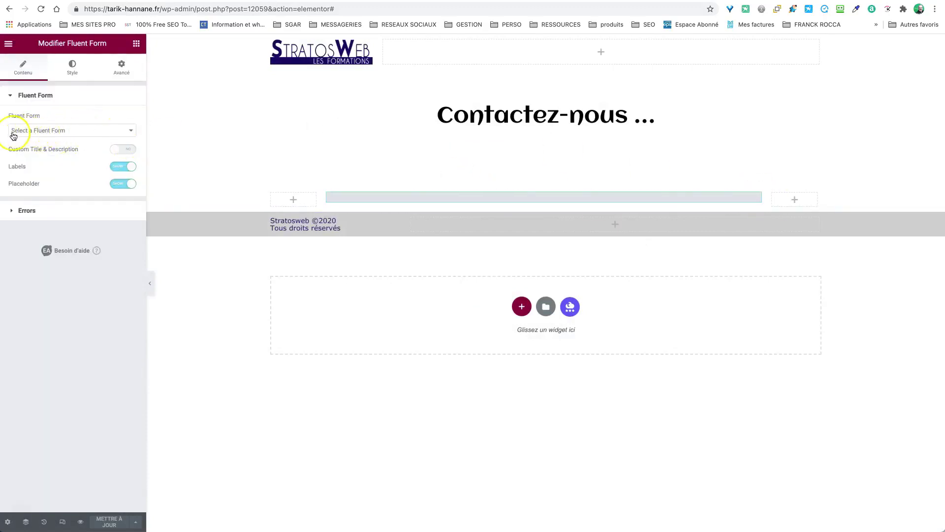
{"action": "left_click", "coordinate": [107, 131]}
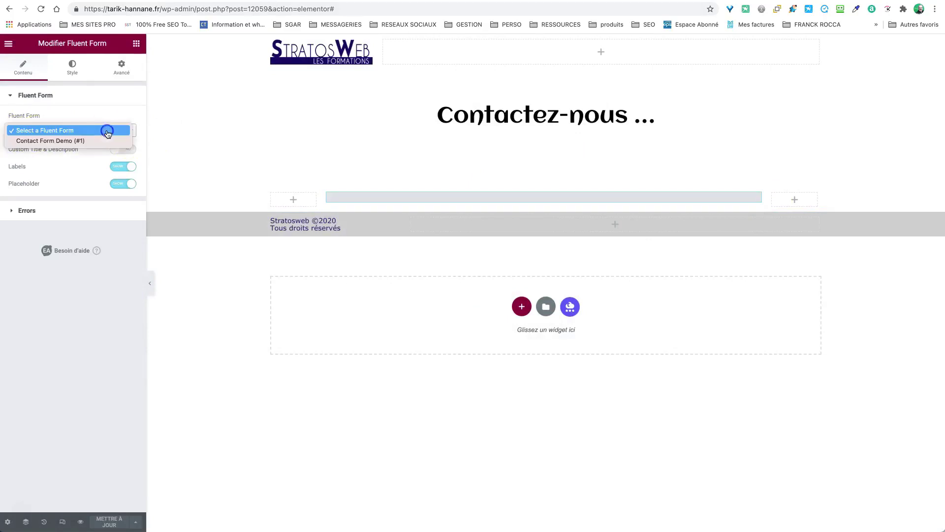
{"action": "left_click", "coordinate": [48, 141]}
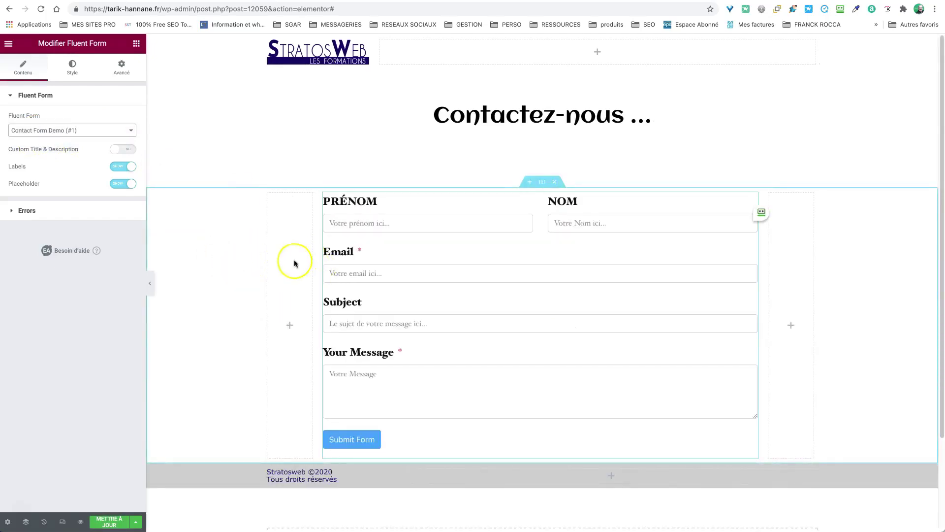
- Change the submit button's text to "ENVOYER" in the Fluent Forms editor and save the form
{"action": "scroll", "coordinate": [288, 258], "scroll_direction": "down", "scroll_amount": 2}
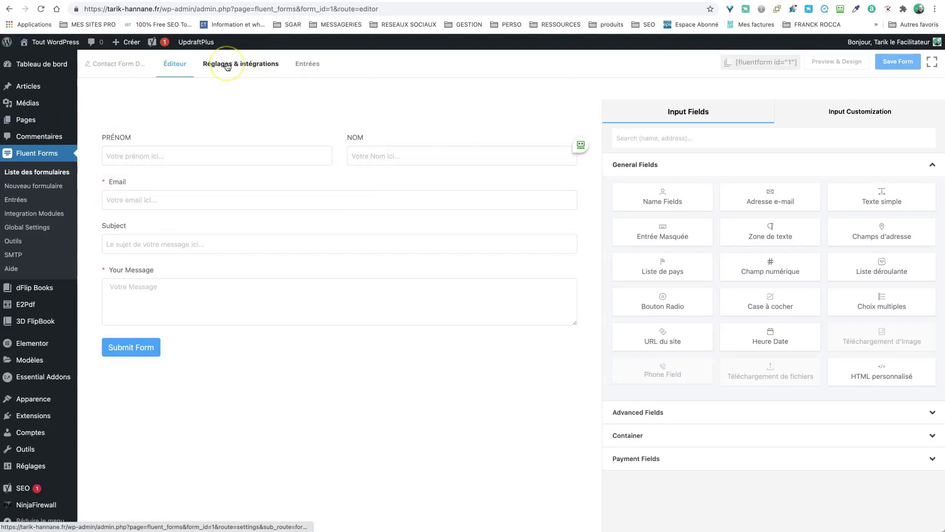
{"action": "mouse_move", "coordinate": [197, 357]}
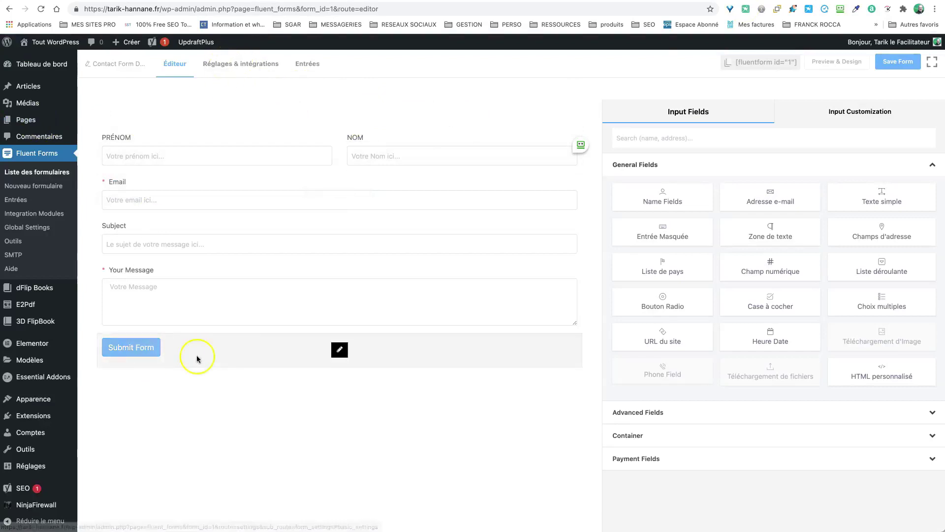
{"action": "left_click", "coordinate": [341, 351]}
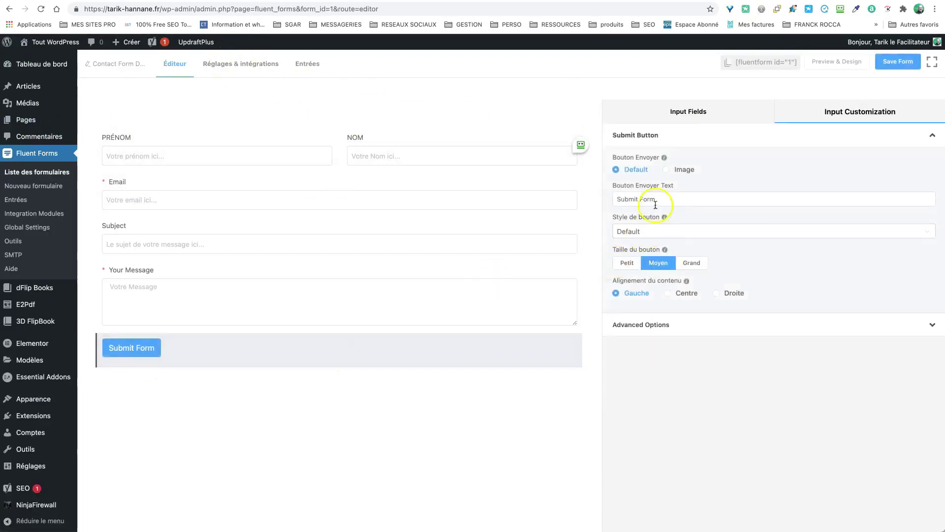
{"action": "triple_click", "coordinate": [655, 205]}
{"action": "type", "text": "EN"}
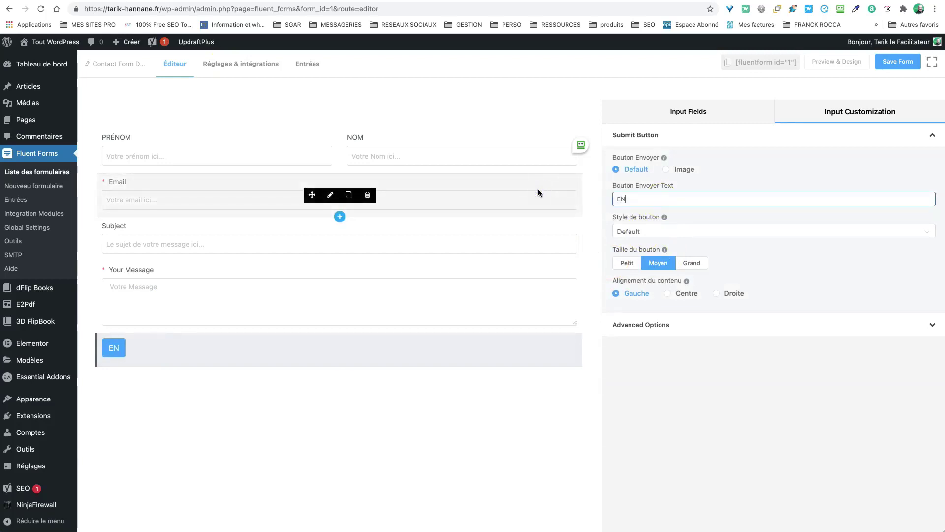
{"action": "type", "text": "VOYER"}
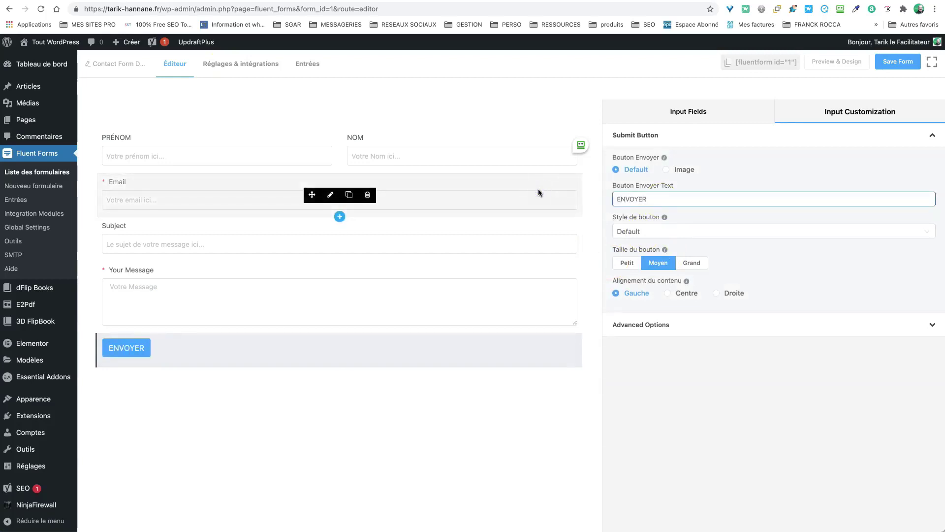
{"action": "left_click", "coordinate": [894, 63]}
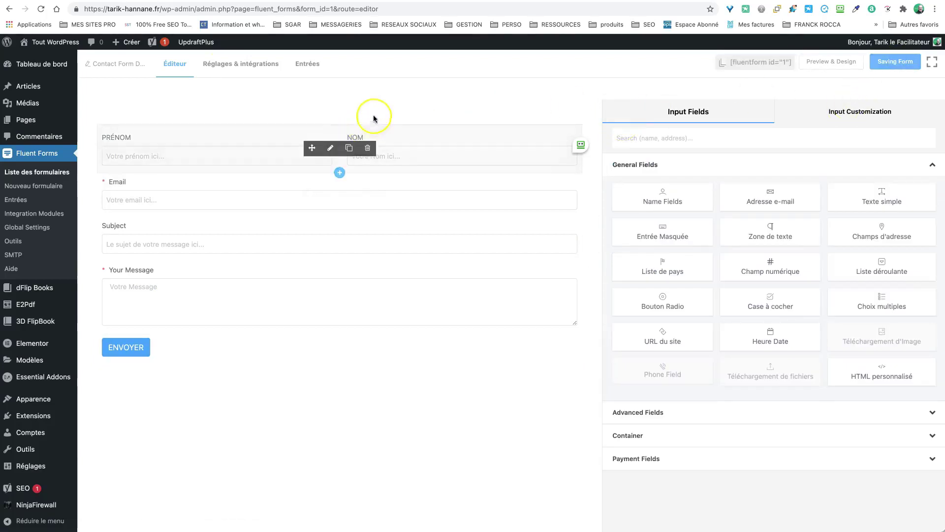
- Open the form's general options and copy the English confirmation message shown after submission
{"action": "left_click", "coordinate": [234, 68]}
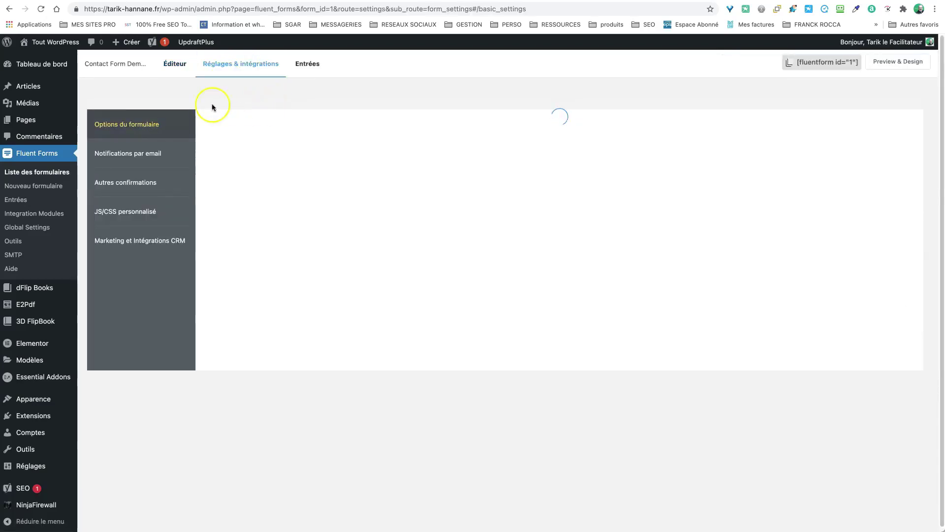
{"action": "left_click", "coordinate": [147, 125]}
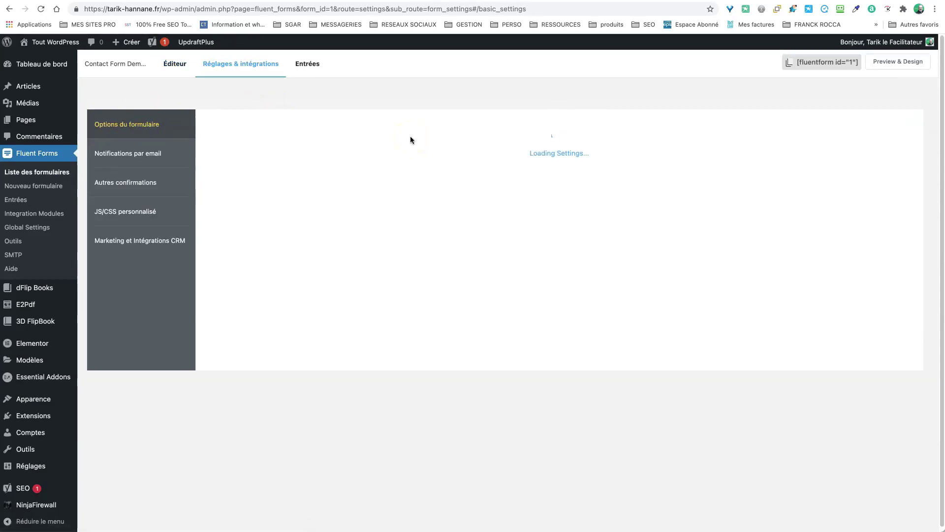
{"action": "left_click", "coordinate": [374, 127]}
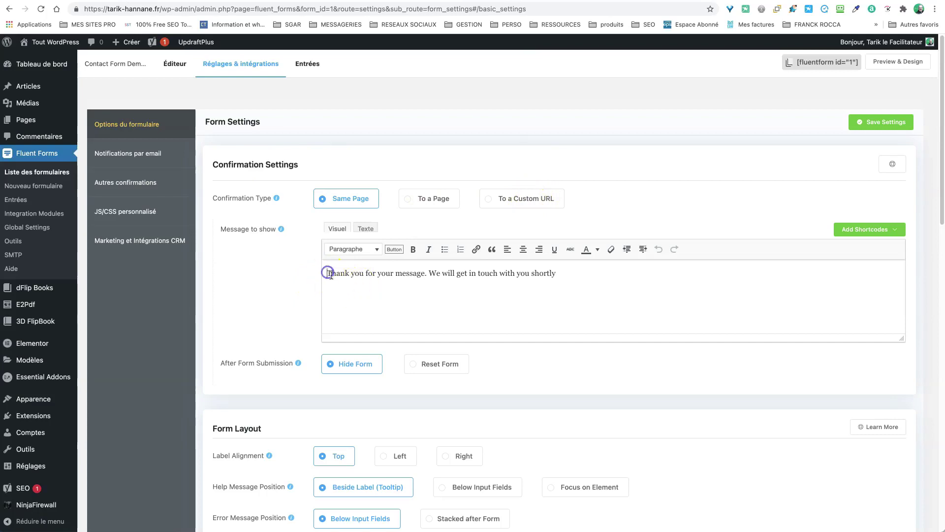
{"action": "left_click_drag", "start_coordinate": [329, 273], "coordinate": [570, 280]}
{"action": "key", "text": "ctrl+c"}
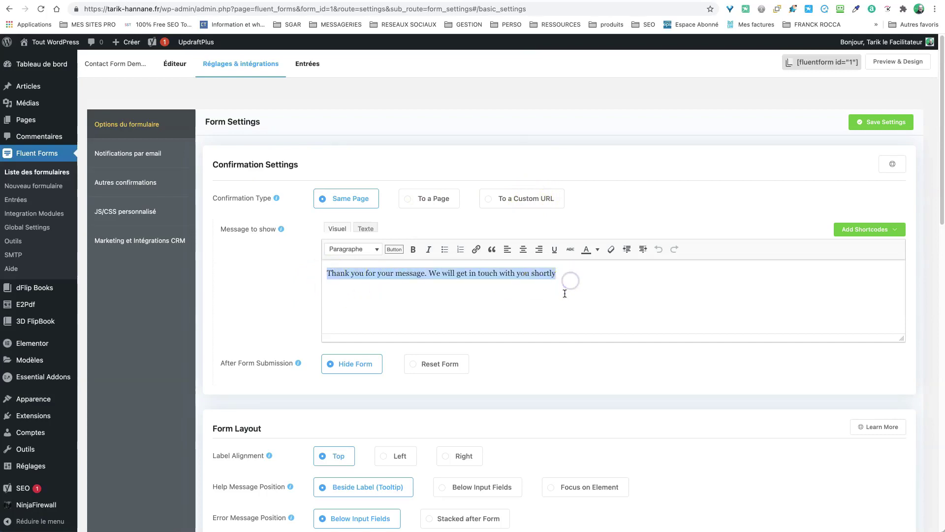
{"action": "key", "text": "ctrl+super+shift+3"}
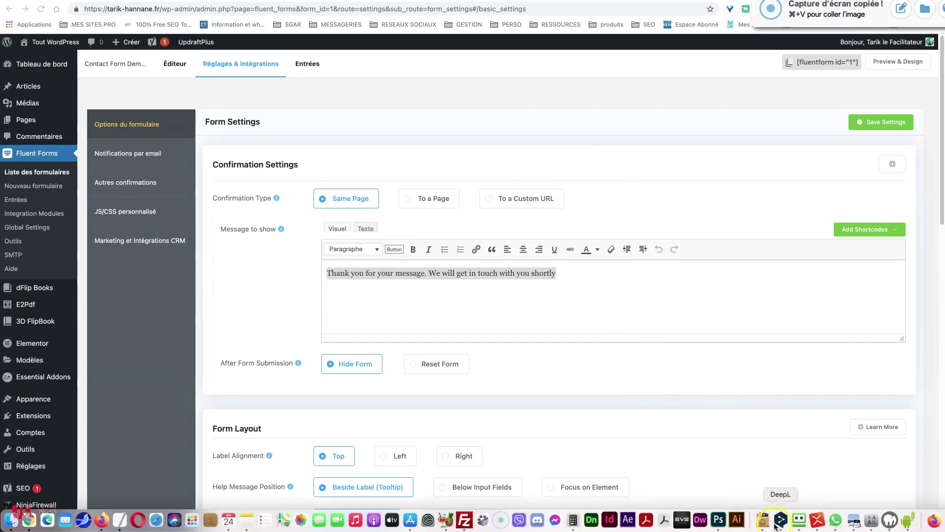
- Switch to the DeepL translator and clear the old source text
{"action": "left_click", "coordinate": [781, 522]}
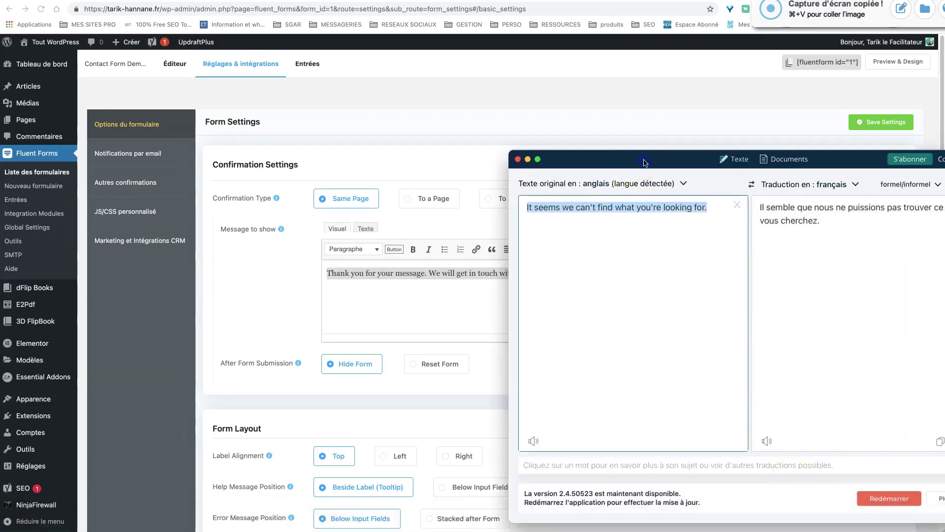
{"action": "left_click_drag", "start_coordinate": [647, 160], "coordinate": [455, 88]}
{"action": "key", "text": "BackSpace"}
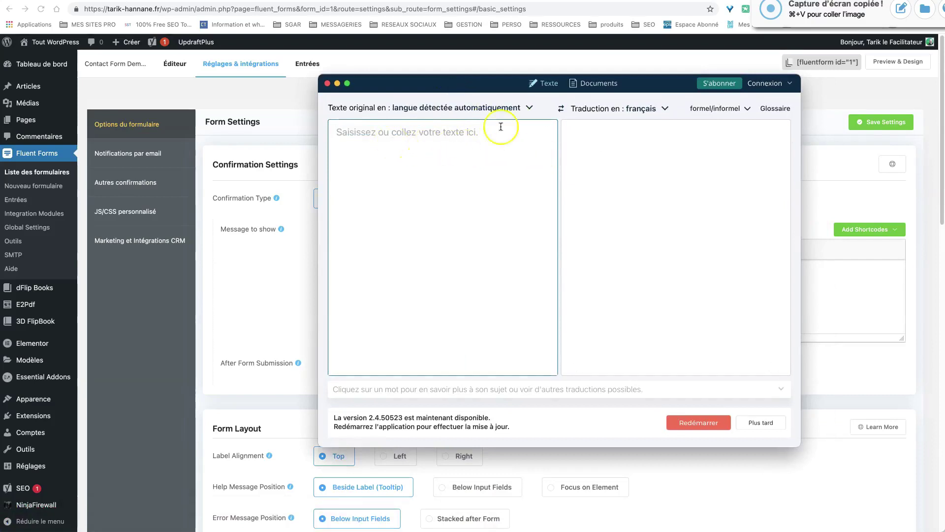
- Copy the English confirmation message from the form settings and translate it into French in DeepL
{"action": "left_click", "coordinate": [270, 240]}
{"action": "right_click", "coordinate": [390, 273]}
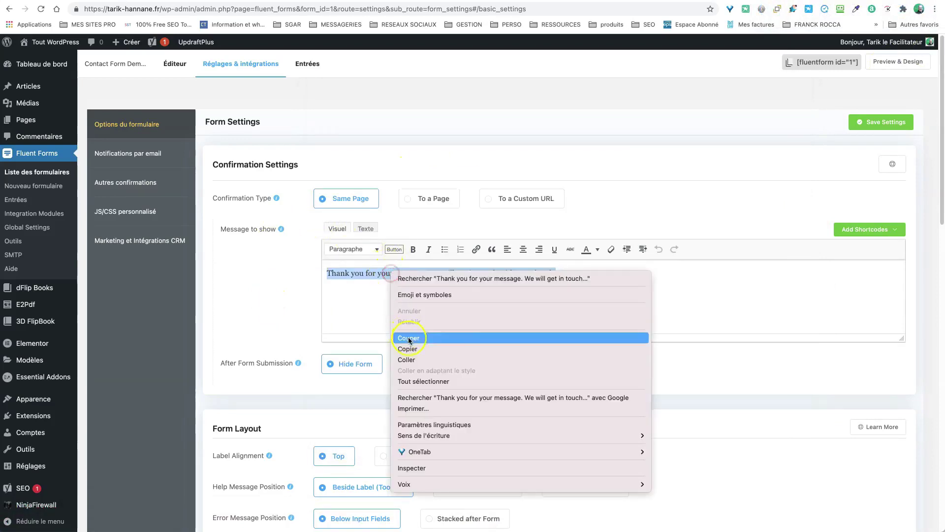
{"action": "left_click", "coordinate": [425, 349]}
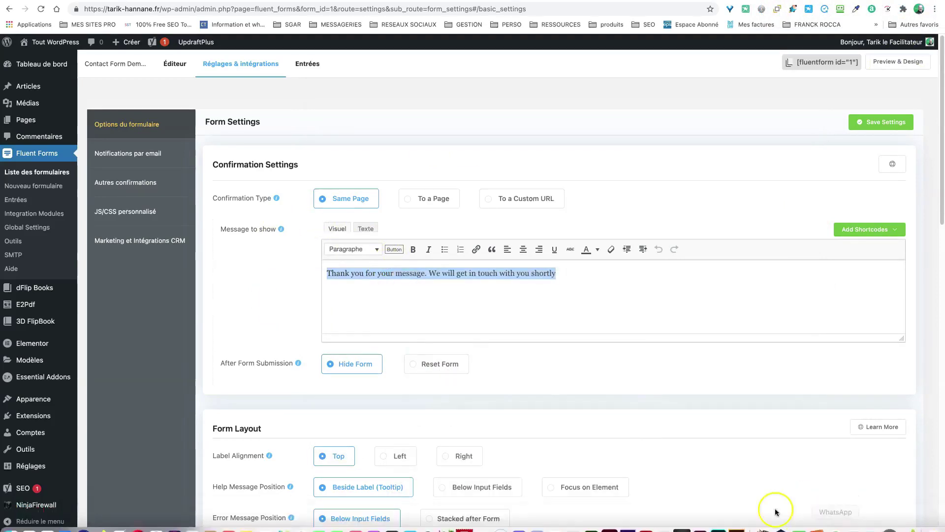
{"action": "left_click", "coordinate": [782, 525]}
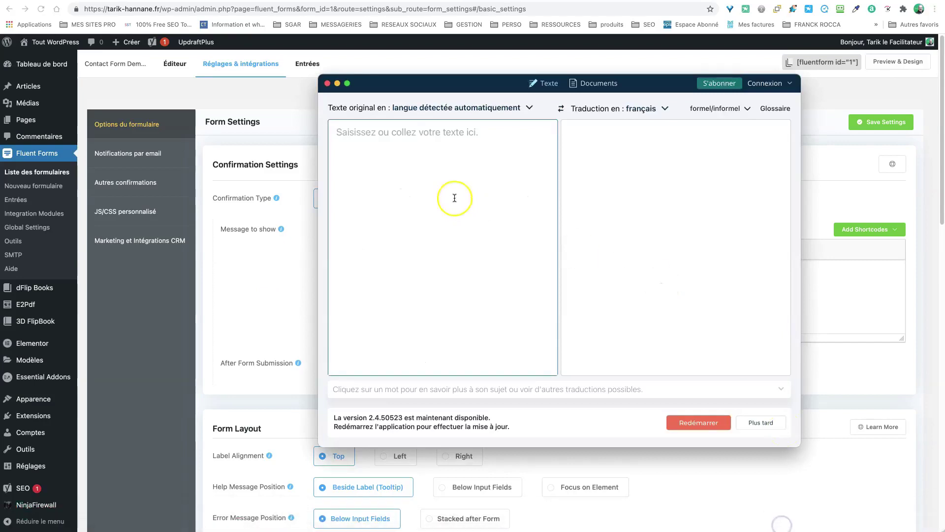
{"action": "right_click", "coordinate": [416, 146]}
{"action": "left_click", "coordinate": [431, 175]}
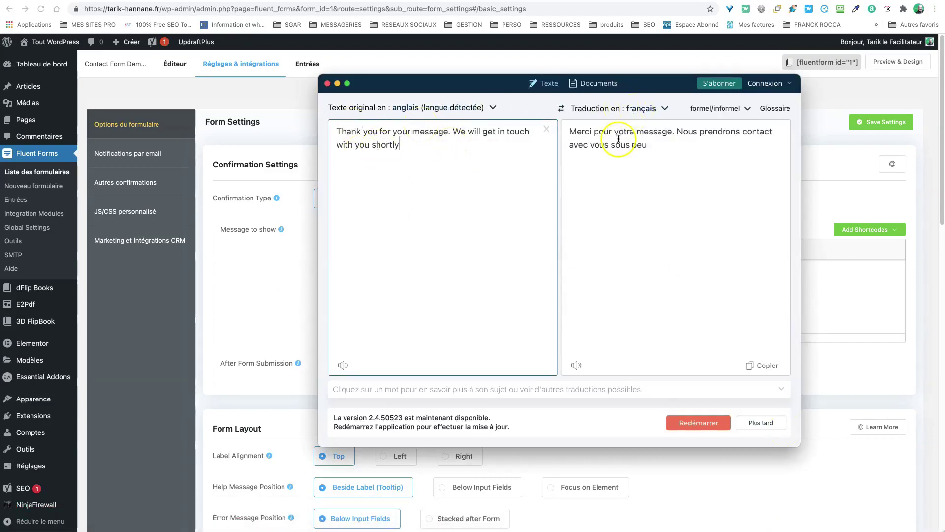
- End the French translation with a full stop and copy the whole translated text
{"action": "left_click", "coordinate": [651, 146]}
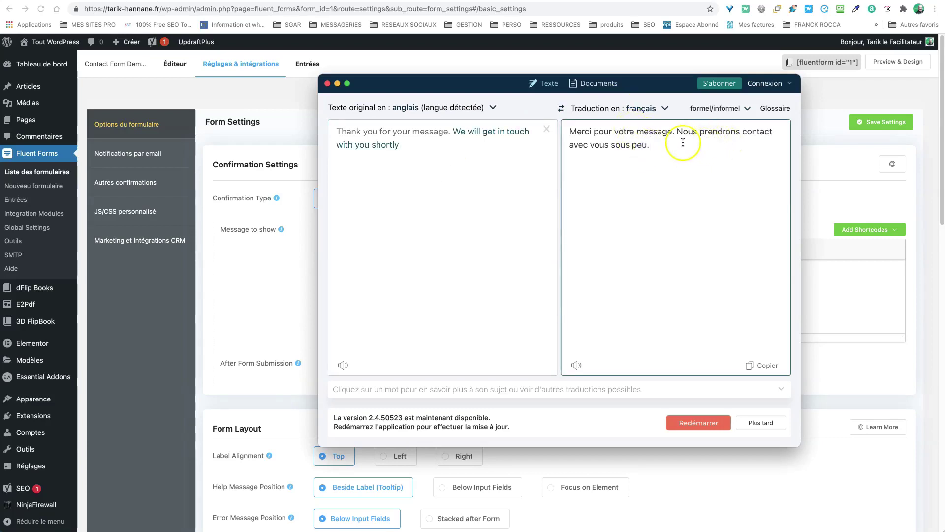
{"action": "triple_click", "coordinate": [588, 127]}
{"action": "right_click", "coordinate": [609, 132]}
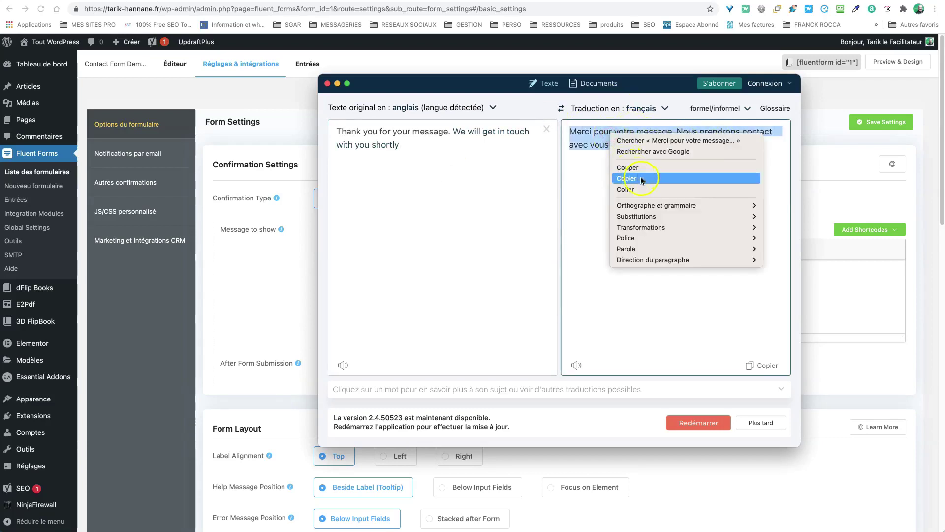
{"action": "left_click", "coordinate": [626, 178]}
- Replace the confirmation message with "Merci pour votre message. Nous prendrons contact avec vous sous peu." and set After Form Submission to Reset Form
{"action": "left_click", "coordinate": [110, 278]}
{"action": "triple_click", "coordinate": [391, 265]}
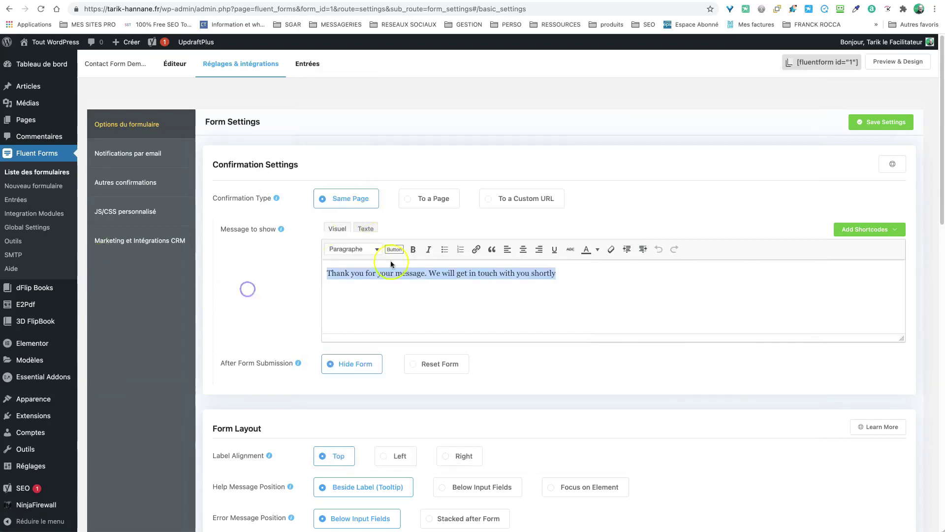
{"action": "right_click", "coordinate": [465, 273]}
{"action": "left_click", "coordinate": [515, 363]}
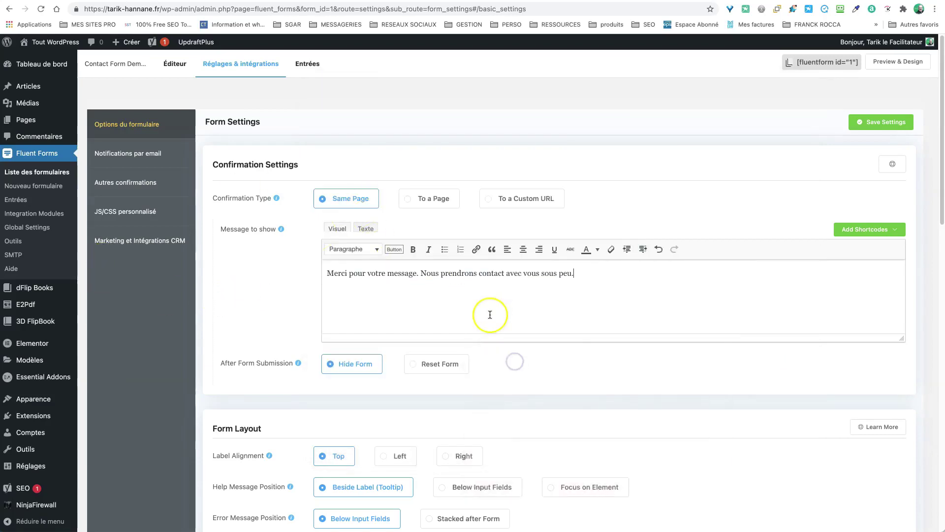
{"action": "scroll", "coordinate": [510, 315], "scroll_direction": "down", "scroll_amount": 2}
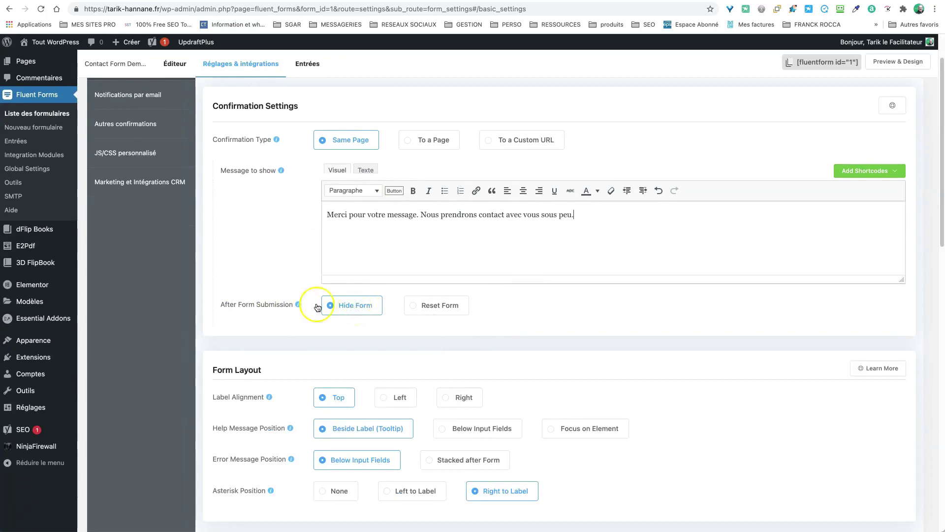
{"action": "left_click", "coordinate": [418, 306]}
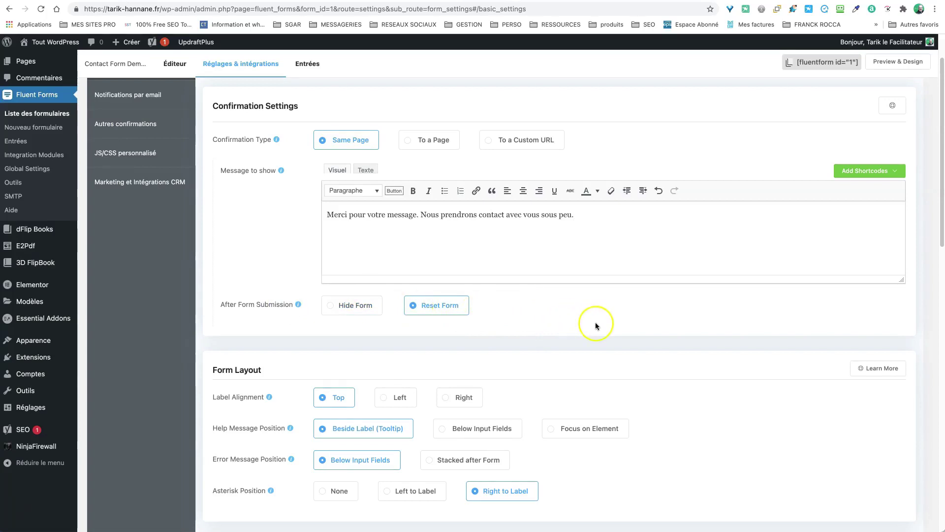
- Review the remaining form settings, including layout, scheduling and restrictions, validation, survey result and compliance
{"action": "scroll", "coordinate": [595, 324], "scroll_direction": "down", "scroll_amount": 5}
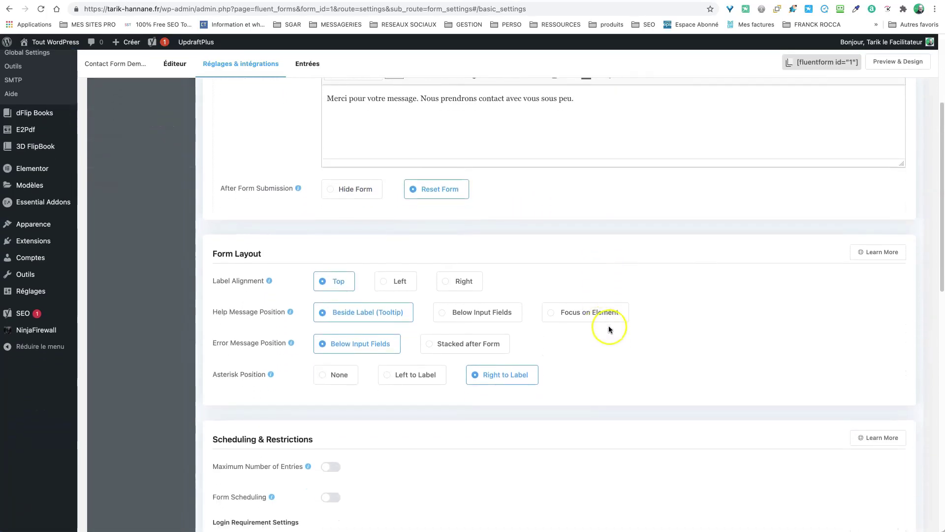
{"action": "scroll", "coordinate": [375, 257], "scroll_direction": "down", "scroll_amount": 5}
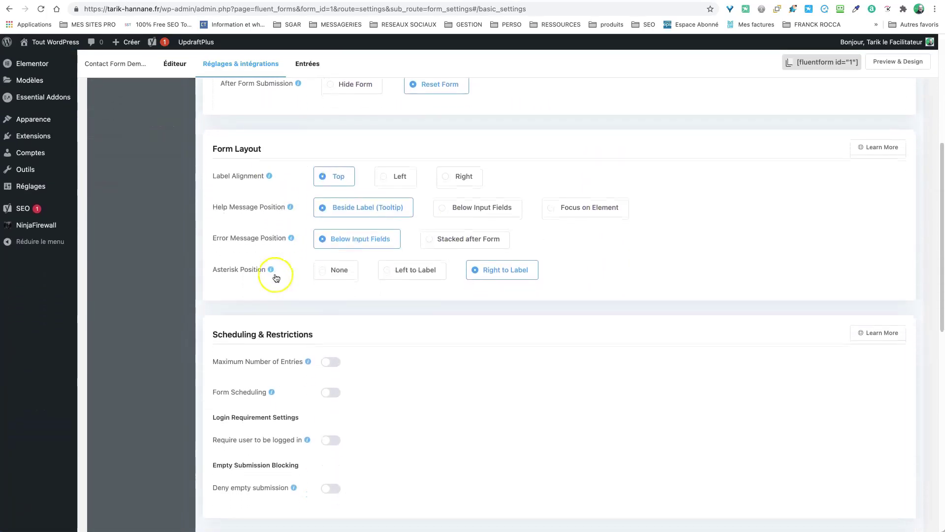
{"action": "scroll", "coordinate": [462, 291], "scroll_direction": "down", "scroll_amount": 5}
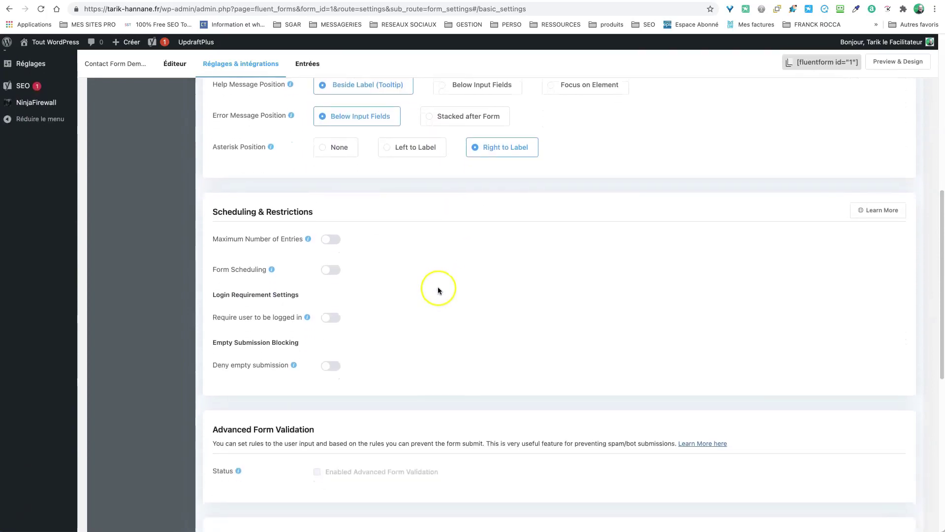
{"action": "scroll", "coordinate": [440, 288], "scroll_direction": "down", "scroll_amount": 1}
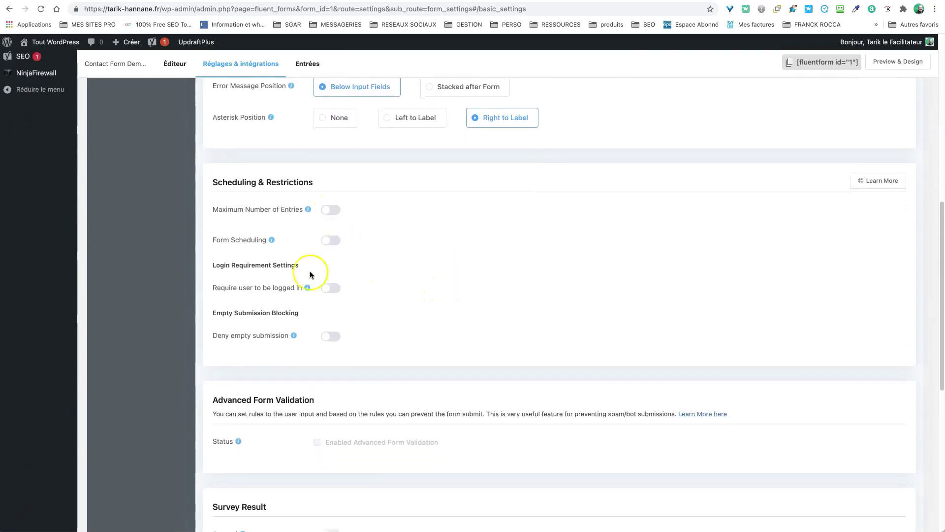
{"action": "scroll", "coordinate": [412, 314], "scroll_direction": "down", "scroll_amount": 5}
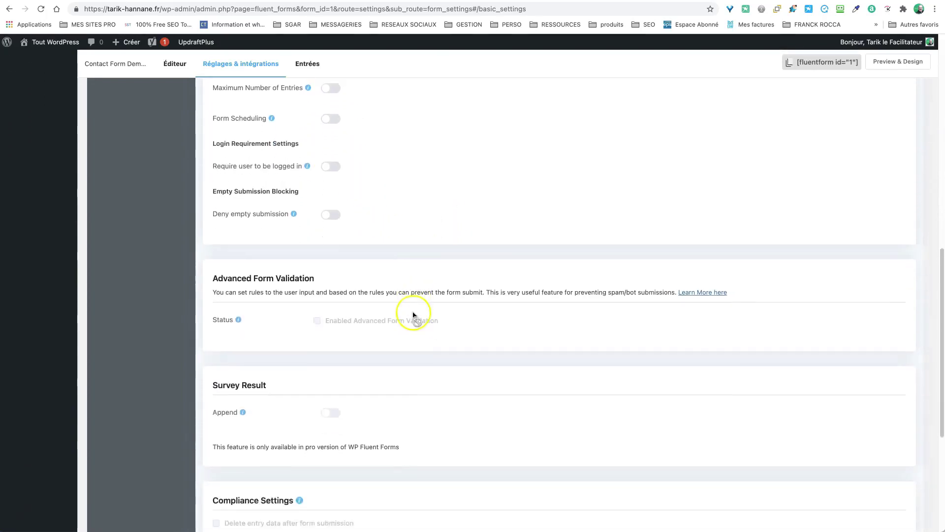
{"action": "scroll", "coordinate": [364, 316], "scroll_direction": "down", "scroll_amount": 2}
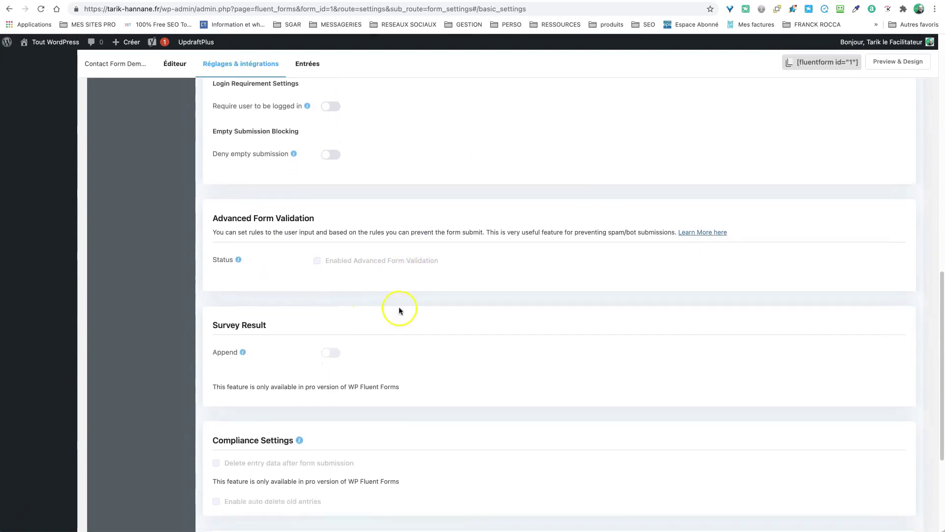
{"action": "scroll", "coordinate": [414, 315], "scroll_direction": "down", "scroll_amount": 4}
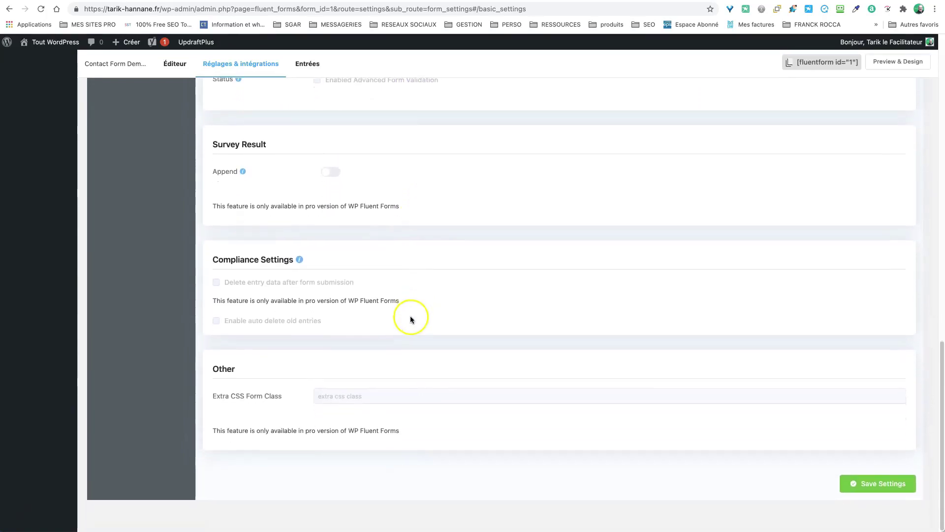
{"action": "scroll", "coordinate": [411, 319], "scroll_direction": "up", "scroll_amount": 15}
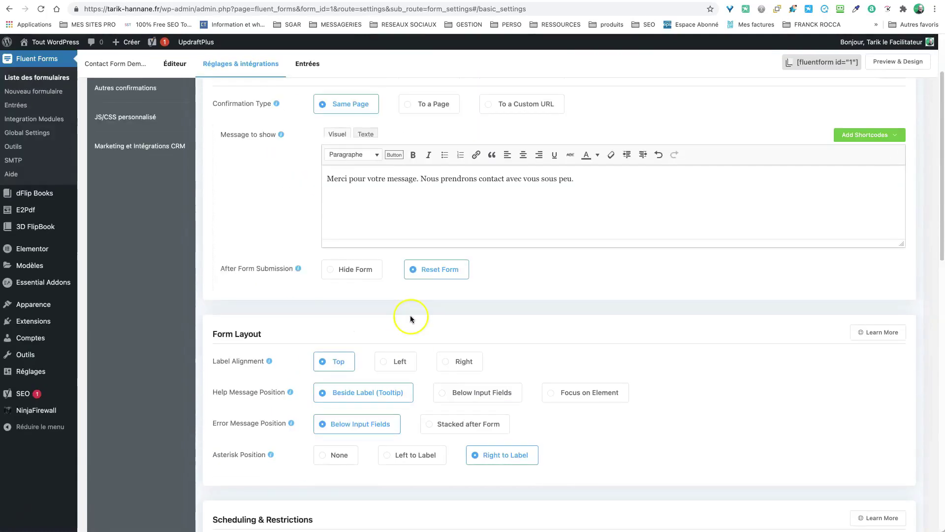
{"action": "scroll", "coordinate": [410, 319], "scroll_direction": "up", "scroll_amount": 3}
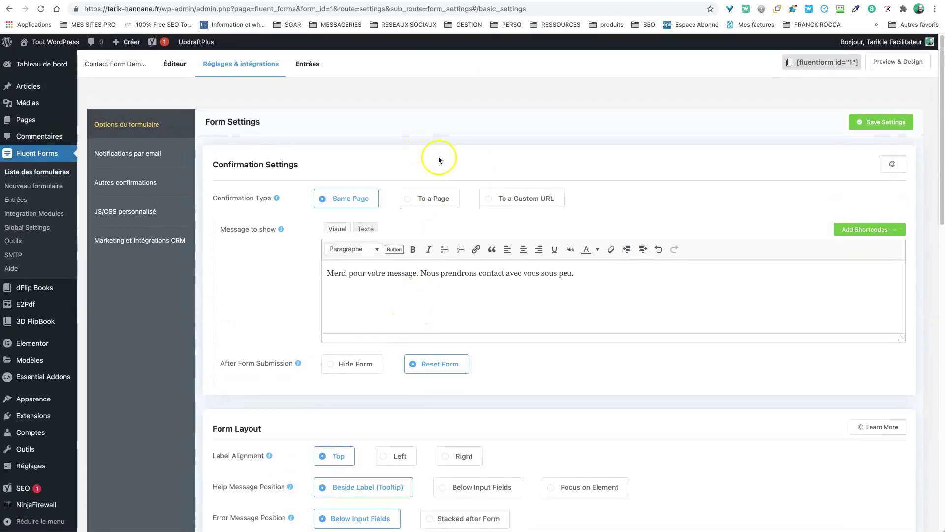
- Enable the Admin Notification Email among the form's email notifications and open its settings
{"action": "left_click", "coordinate": [148, 155]}
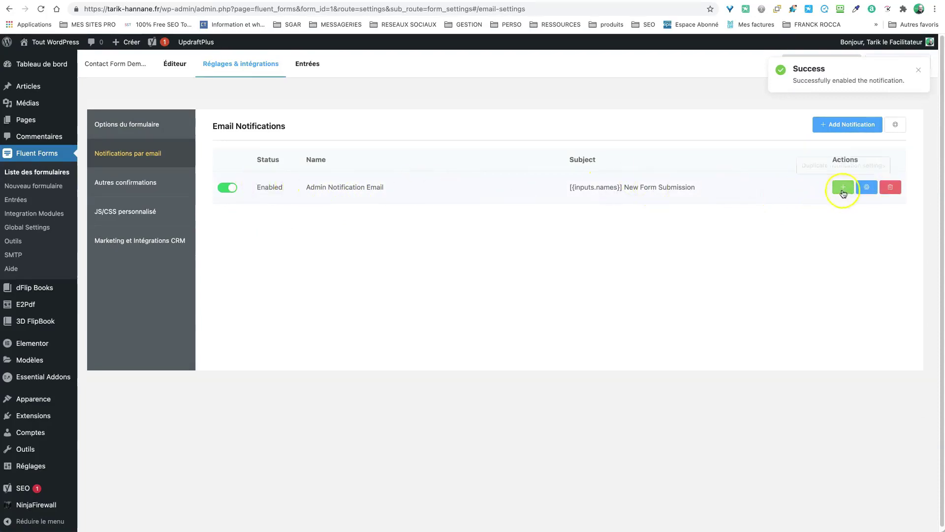
{"action": "left_click", "coordinate": [867, 187]}
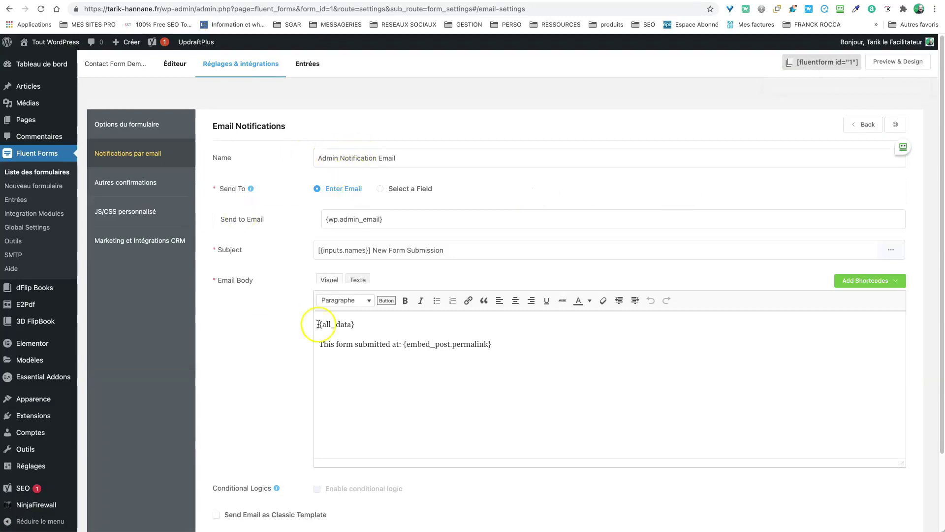
{"action": "scroll", "coordinate": [286, 335], "scroll_direction": "down", "scroll_amount": 1}
{"action": "scroll", "coordinate": [283, 337], "scroll_direction": "down", "scroll_amount": 2}
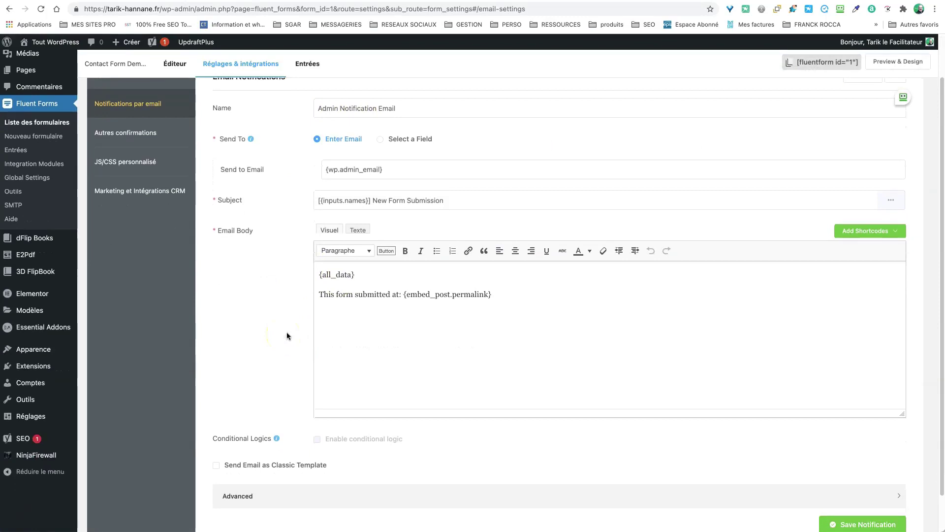
- Save the Admin Notification Email settings
{"action": "scroll", "coordinate": [787, 467], "scroll_direction": "down", "scroll_amount": 2}
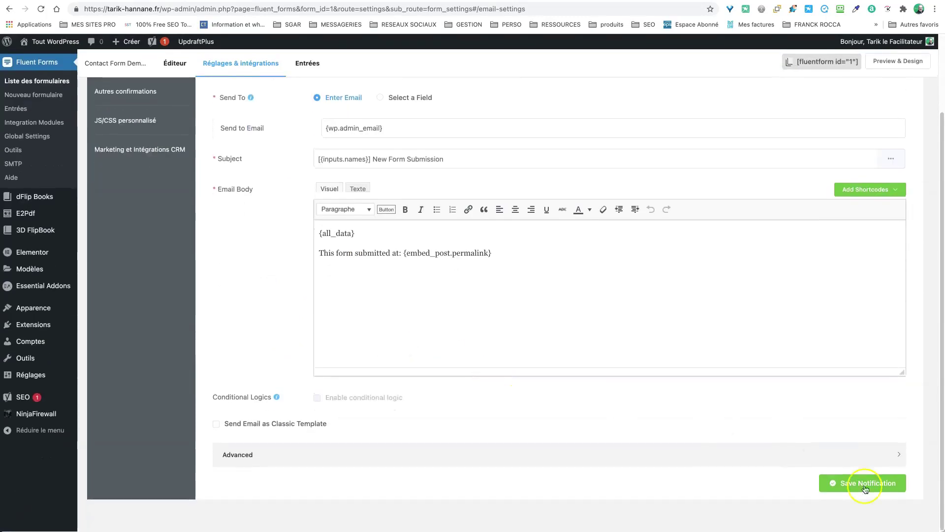
{"action": "left_click", "coordinate": [866, 484]}
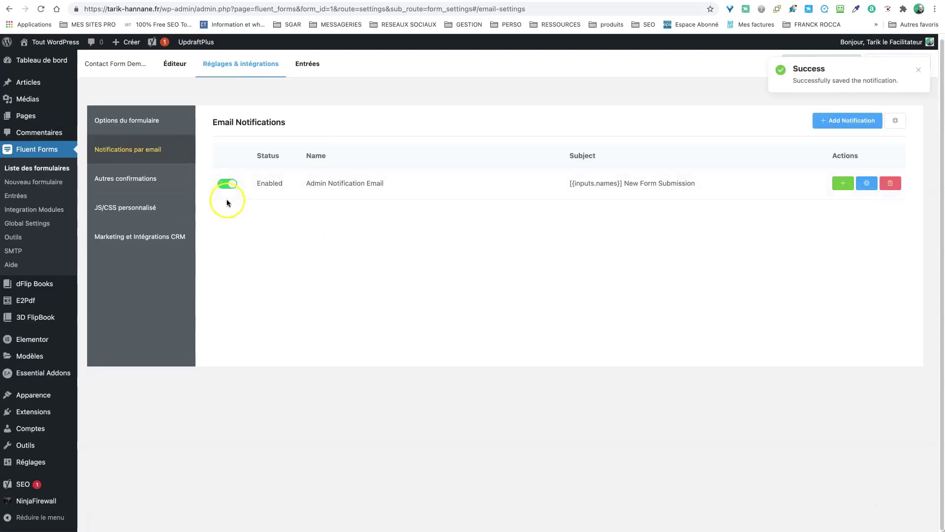
- Try to add another confirmation to the form under Autres confirmations
{"action": "left_click", "coordinate": [145, 183]}
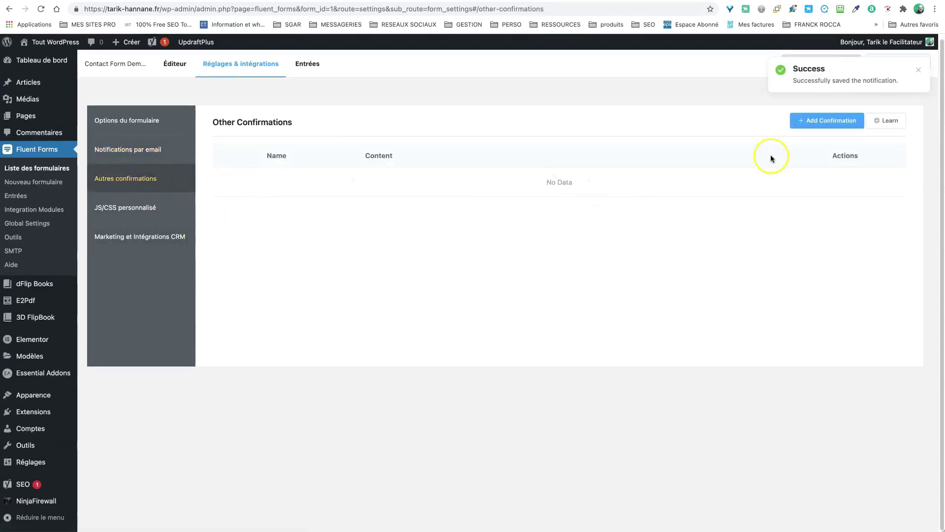
{"action": "left_click", "coordinate": [817, 122]}
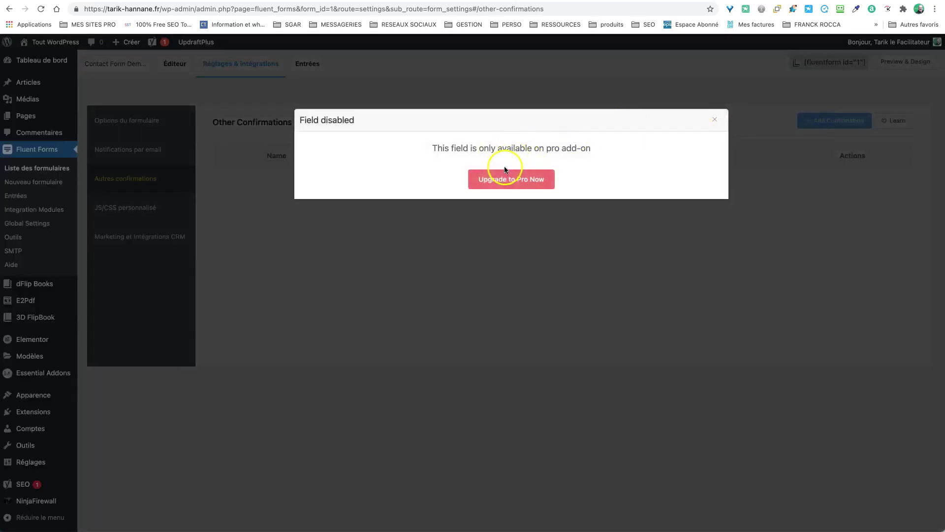
{"action": "left_click", "coordinate": [715, 119]}
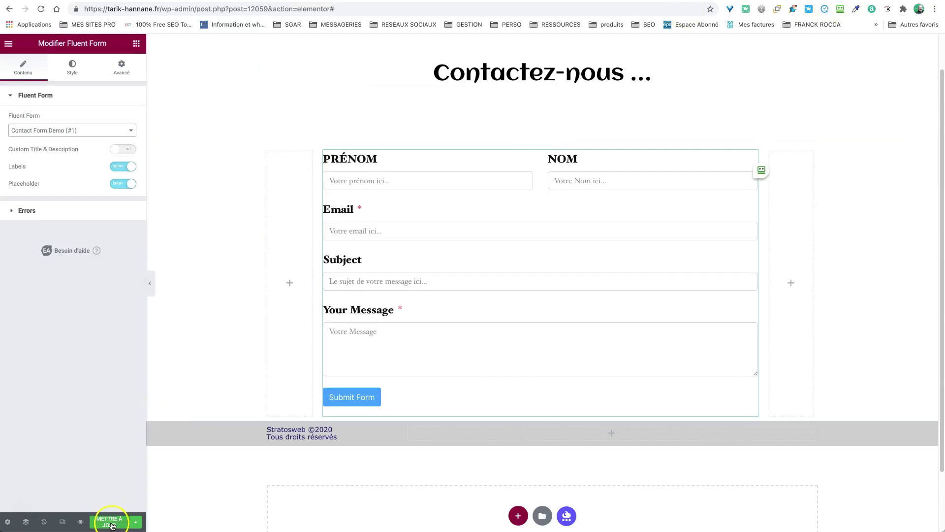
- Return to the contact page in Elementor, update it and reload the editor to refresh the embedded form
{"action": "left_click", "coordinate": [111, 523]}
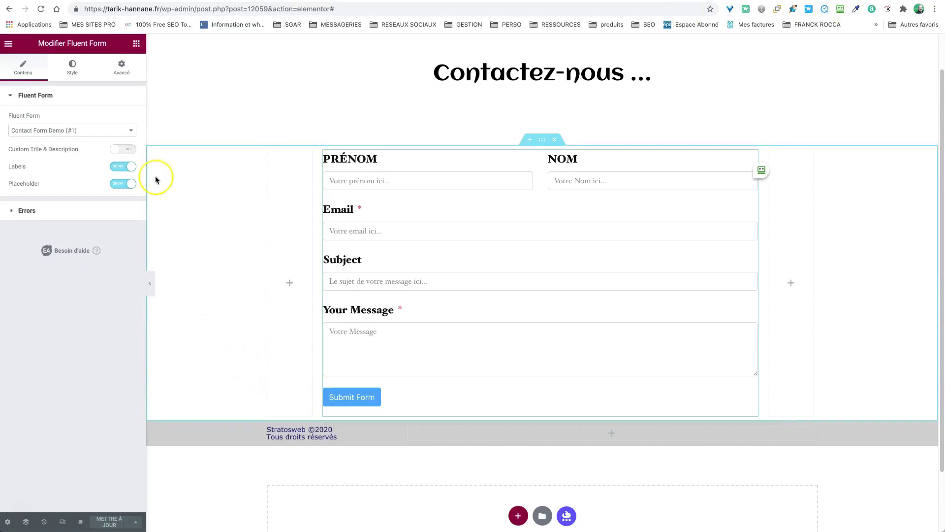
{"action": "left_click", "coordinate": [40, 9]}
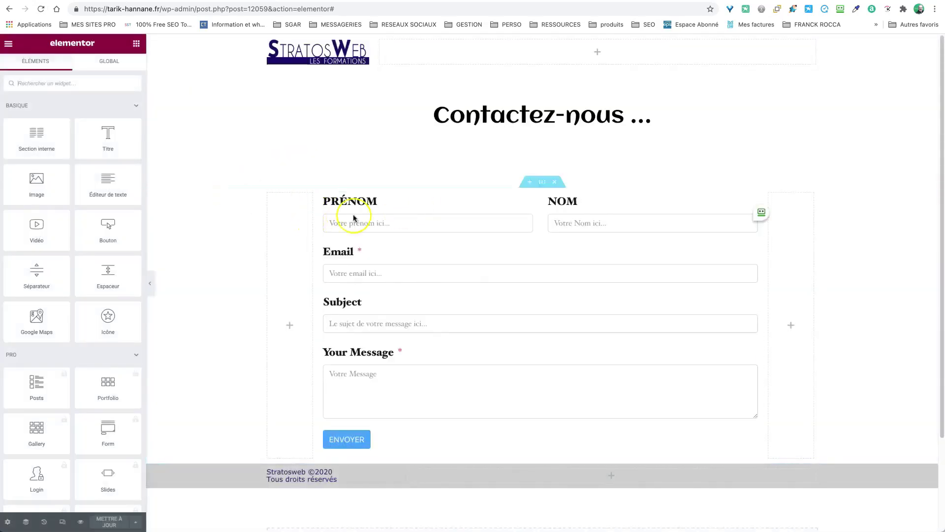
- Set the form section's inner margin to 30 px above and below and 0 on the right and left, with values unlinked
{"action": "left_click", "coordinate": [542, 183]}
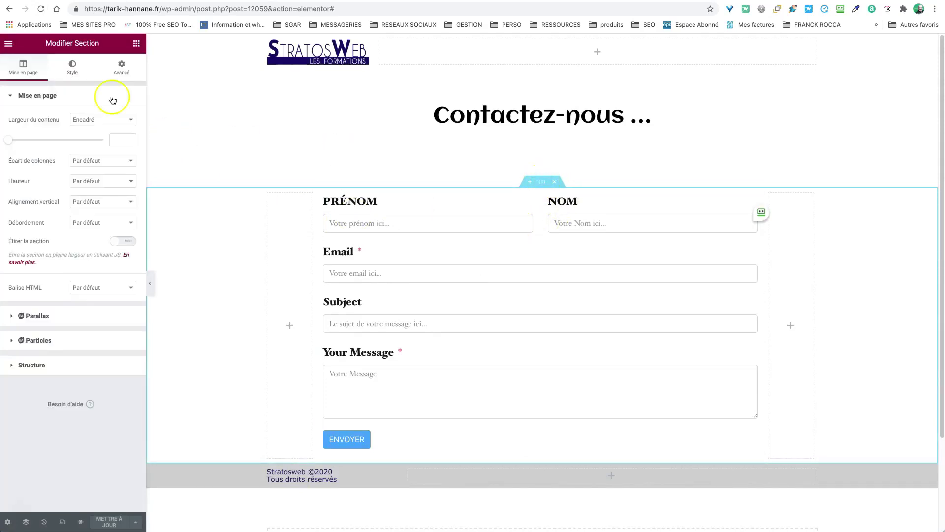
{"action": "left_click", "coordinate": [120, 68]}
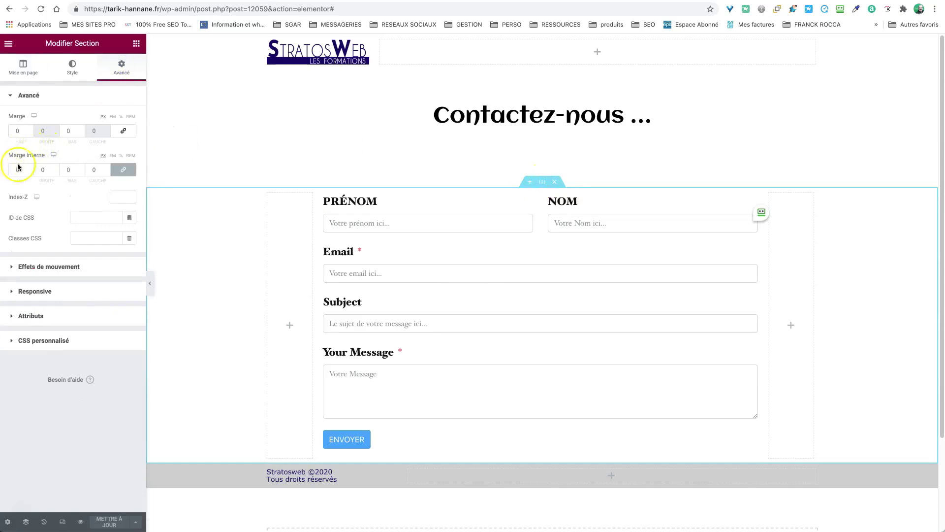
{"action": "type", "text": "30"}
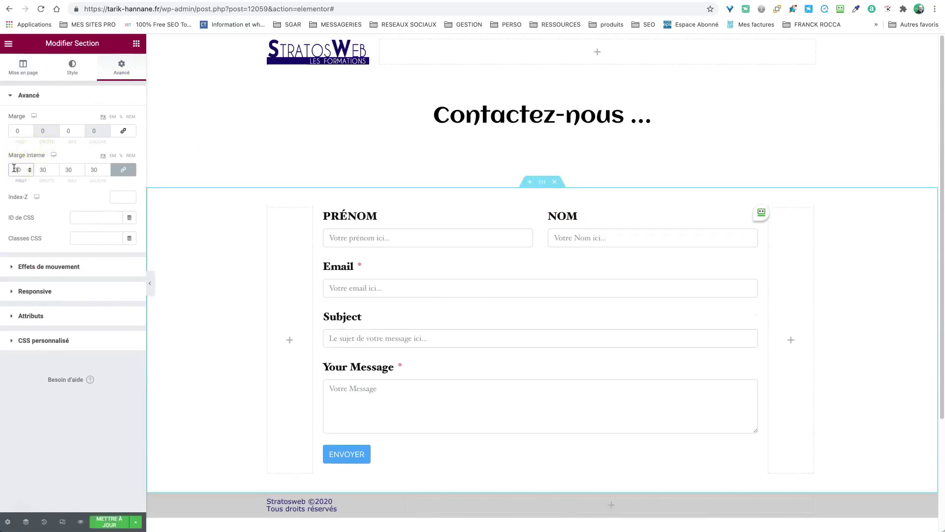
{"action": "left_click", "coordinate": [123, 170]}
{"action": "double_click", "coordinate": [44, 170]}
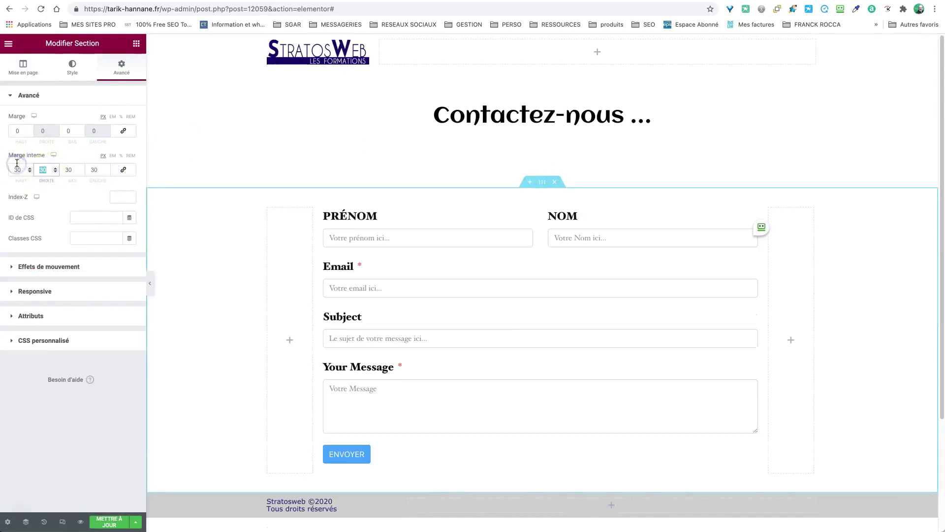
{"action": "type", "text": "0"}
{"action": "key", "text": "Tab"}
{"action": "key", "text": "Tab"}
{"action": "type", "text": "0"}
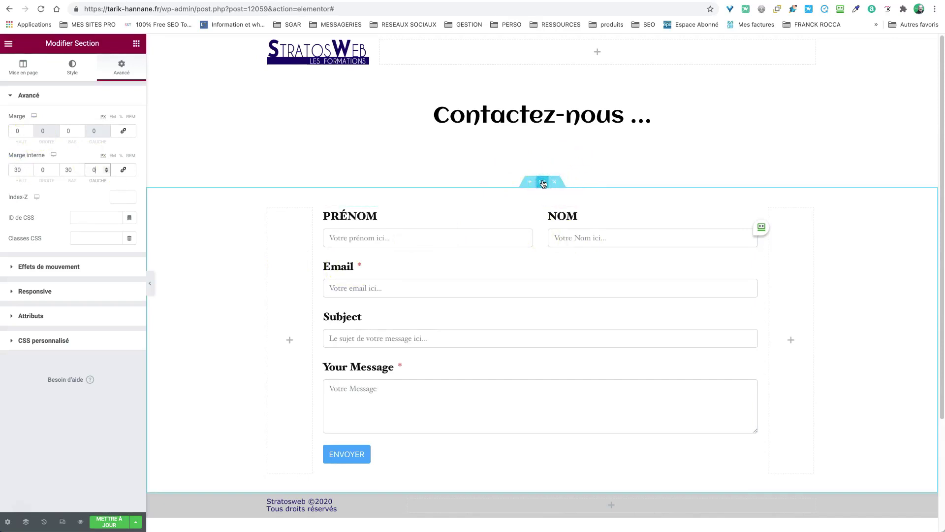
- Give the form section a classic background using the image texture.jpg from the media library
{"action": "left_click", "coordinate": [73, 69]}
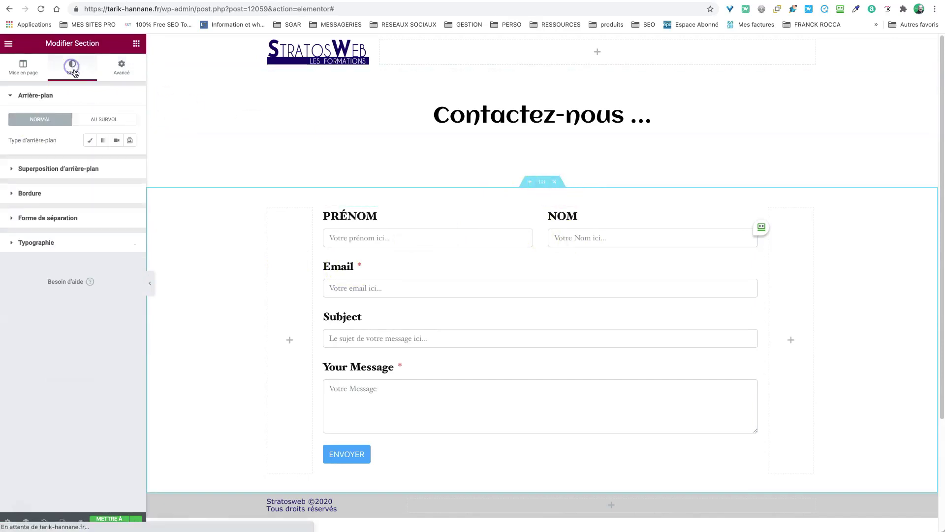
{"action": "left_click", "coordinate": [90, 142]}
{"action": "left_click", "coordinate": [63, 215]}
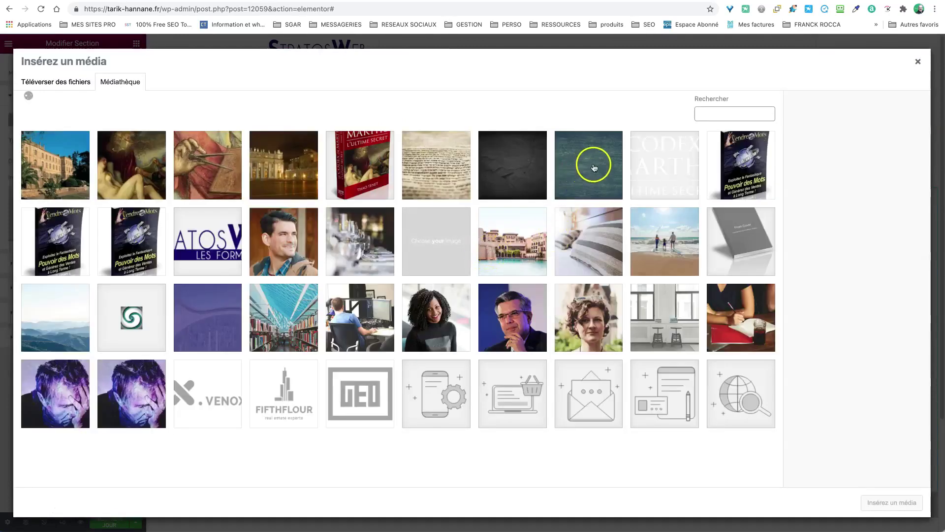
{"action": "left_click", "coordinate": [576, 171]}
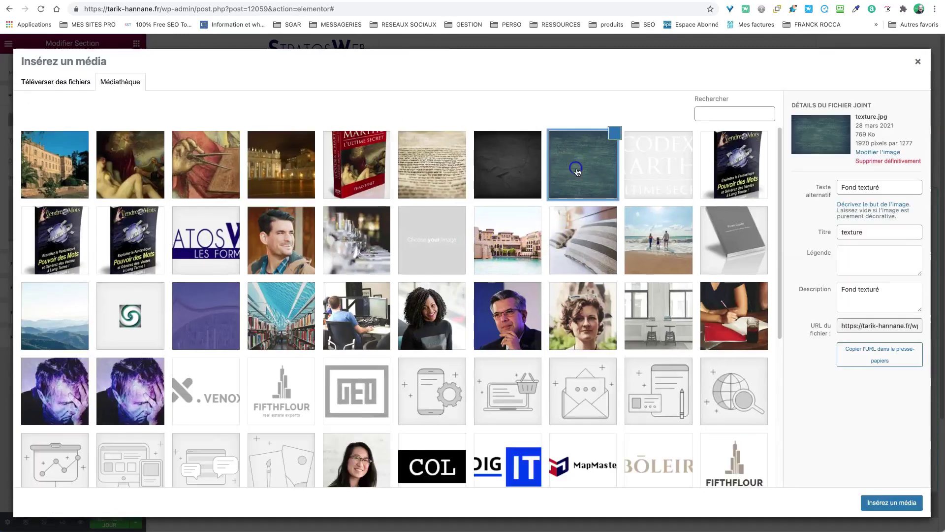
{"action": "left_click", "coordinate": [902, 502]}
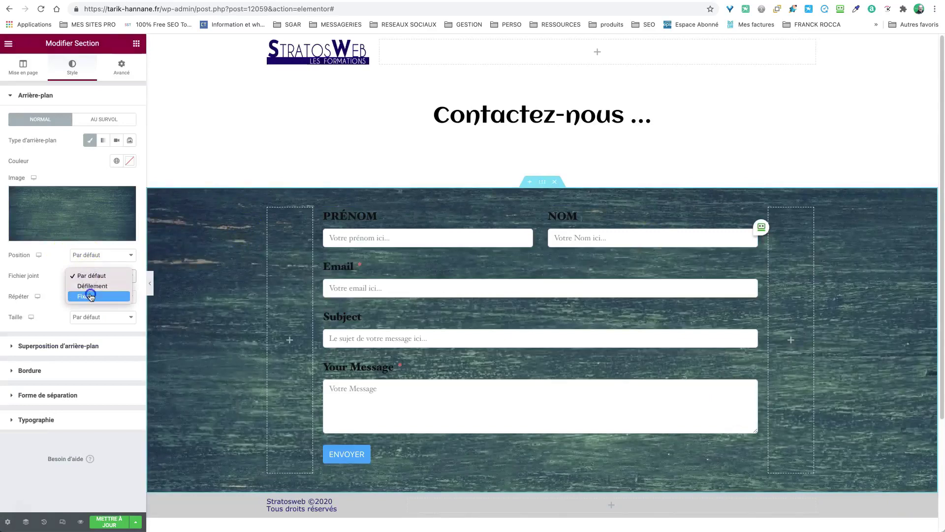
- Set the section background image to Fixe attachment, Non-répété and Couvrir size
{"action": "left_click", "coordinate": [89, 296]}
{"action": "scroll", "coordinate": [232, 327], "scroll_direction": "down", "scroll_amount": 2}
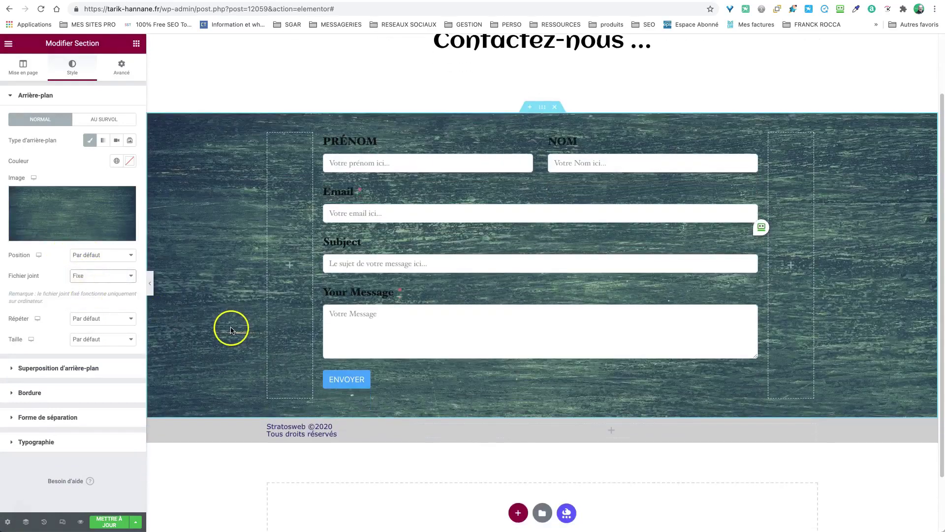
{"action": "scroll", "coordinate": [232, 327], "scroll_direction": "up", "scroll_amount": 2}
{"action": "left_click", "coordinate": [104, 318]}
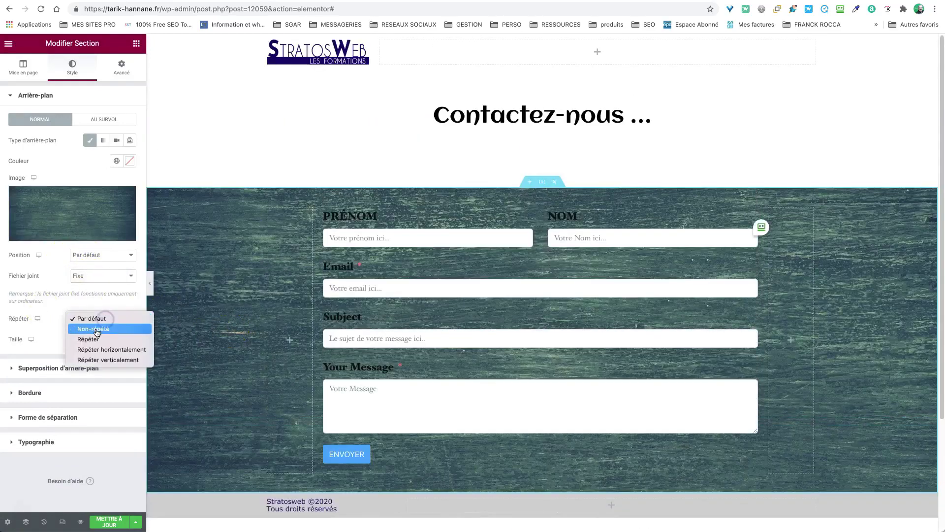
{"action": "left_click", "coordinate": [97, 331]}
{"action": "left_click", "coordinate": [98, 339]}
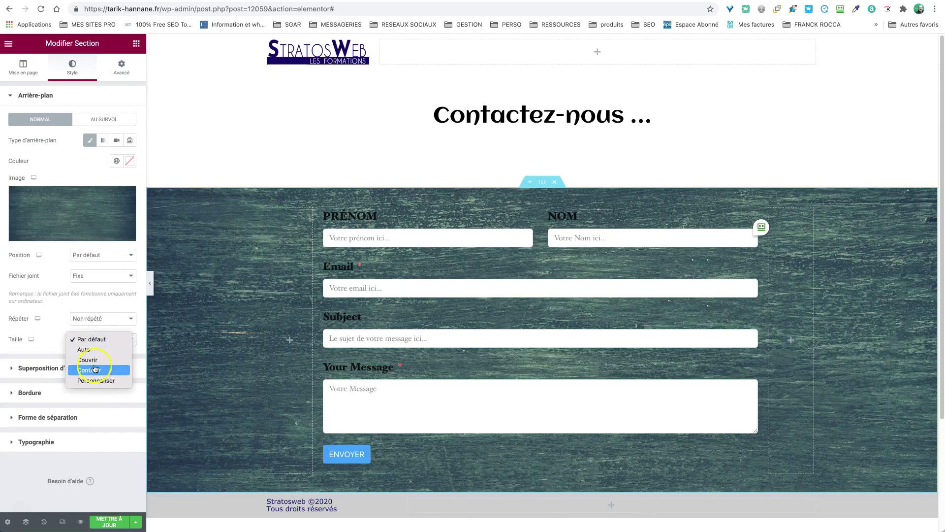
{"action": "left_click", "coordinate": [97, 360]}
{"action": "scroll", "coordinate": [302, 327], "scroll_direction": "down", "scroll_amount": 2}
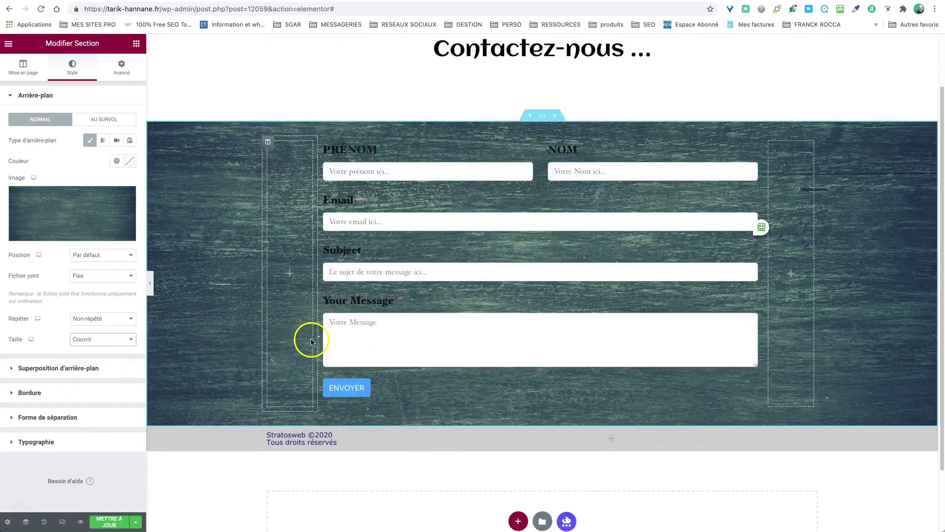
{"action": "scroll", "coordinate": [312, 339], "scroll_direction": "up", "scroll_amount": 2}
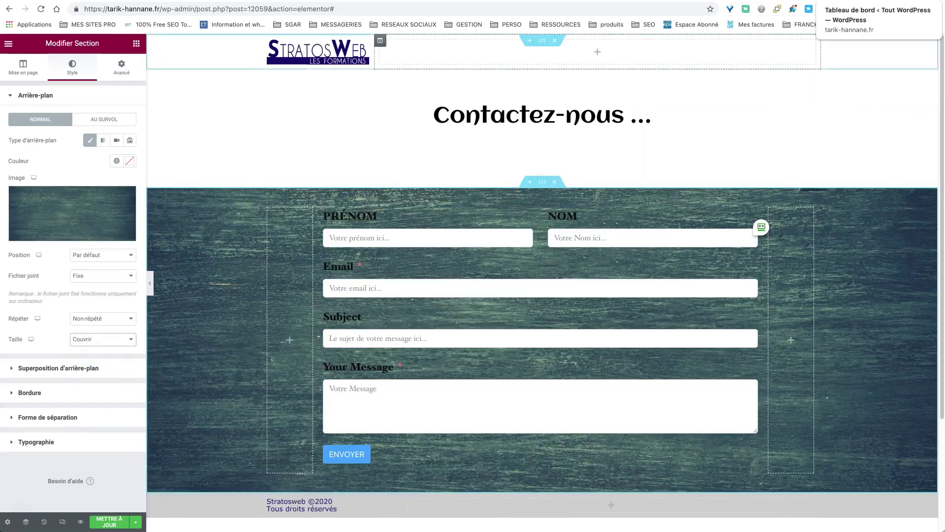
- Look at the styled contact form on the lecodexdemarthe.com contact page, then return to the Elementor editor
{"action": "left_click", "coordinate": [881, 1]}
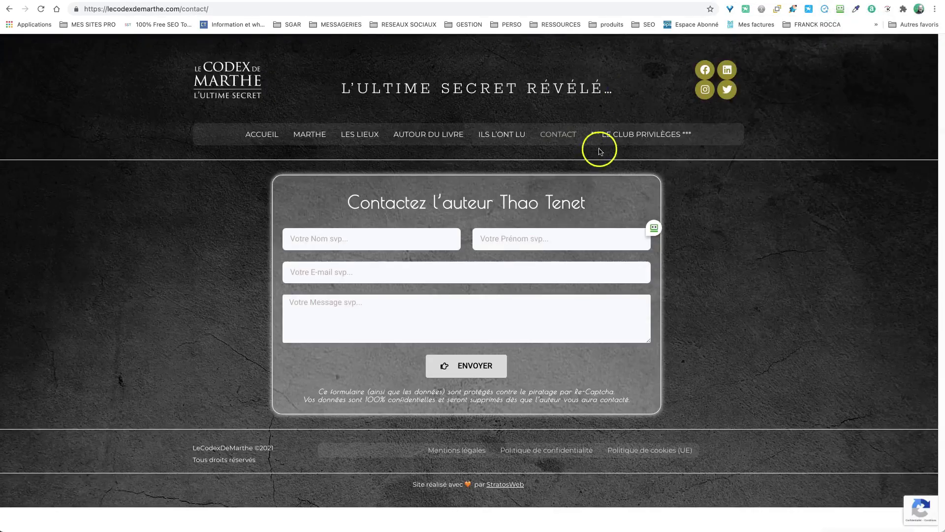
{"action": "key", "text": "ctrl+Tab"}
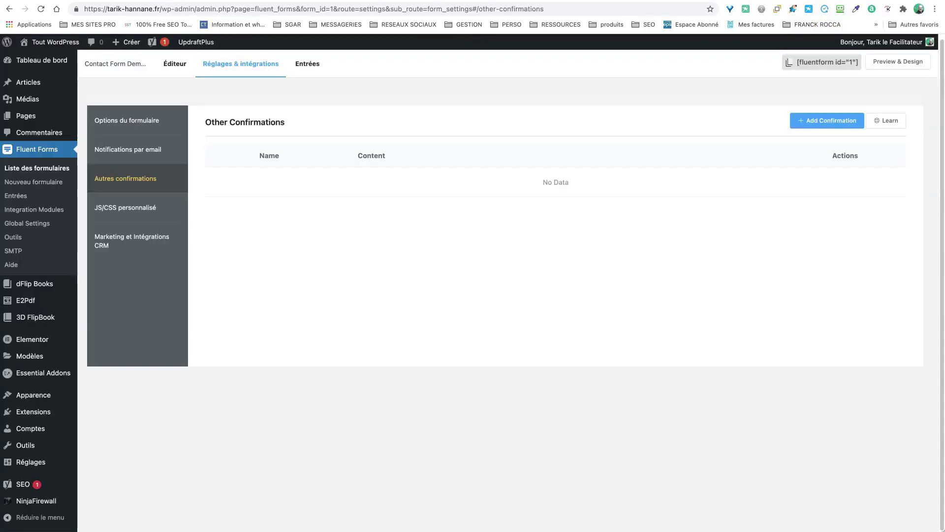
{"action": "key", "text": "ctrl+Tab"}
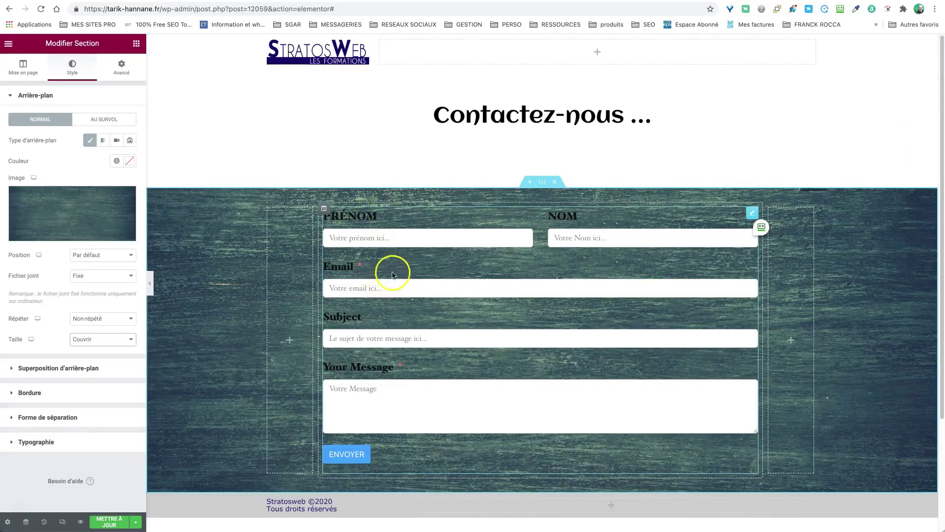
- Set the Fluent Form container's background color to white (#FFFFFF)
{"action": "left_click", "coordinate": [753, 213]}
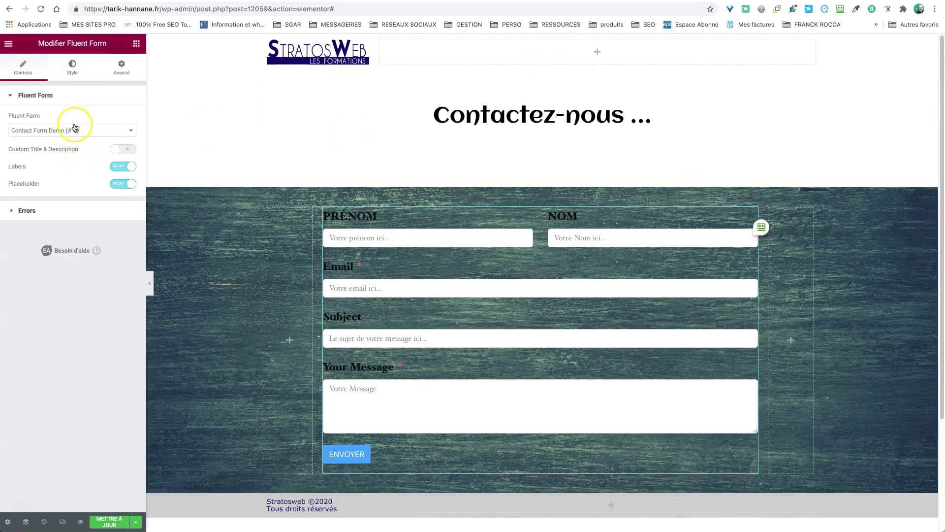
{"action": "left_click", "coordinate": [76, 68]}
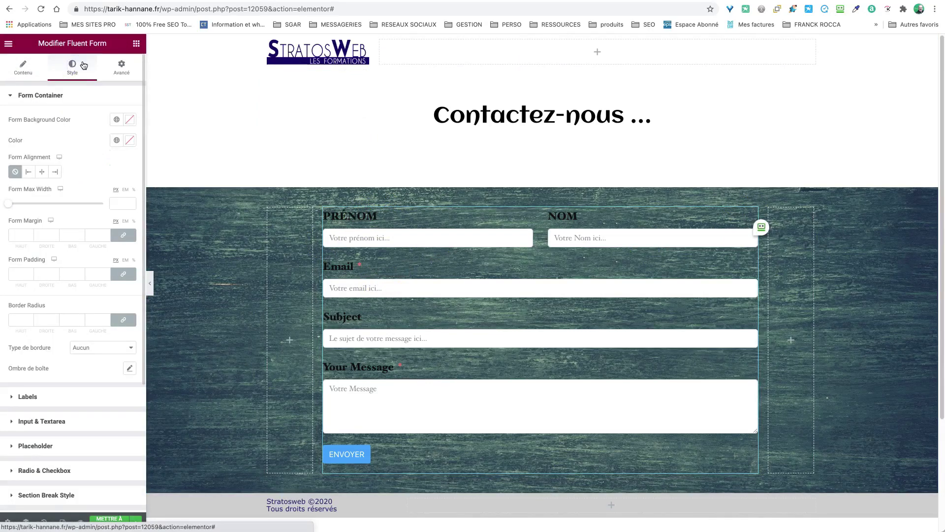
{"action": "left_click", "coordinate": [14, 95]}
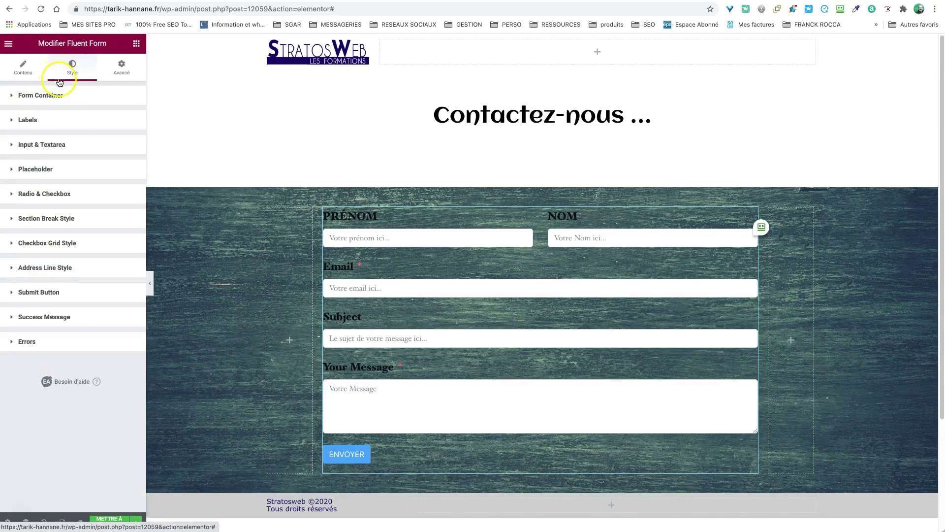
{"action": "left_click", "coordinate": [34, 95]}
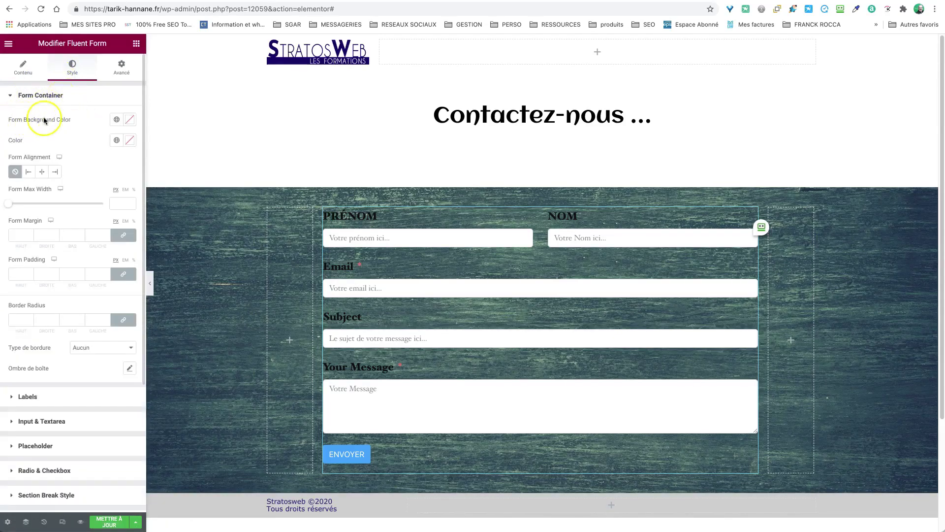
{"action": "left_click", "coordinate": [130, 120]}
{"action": "left_click", "coordinate": [18, 157]}
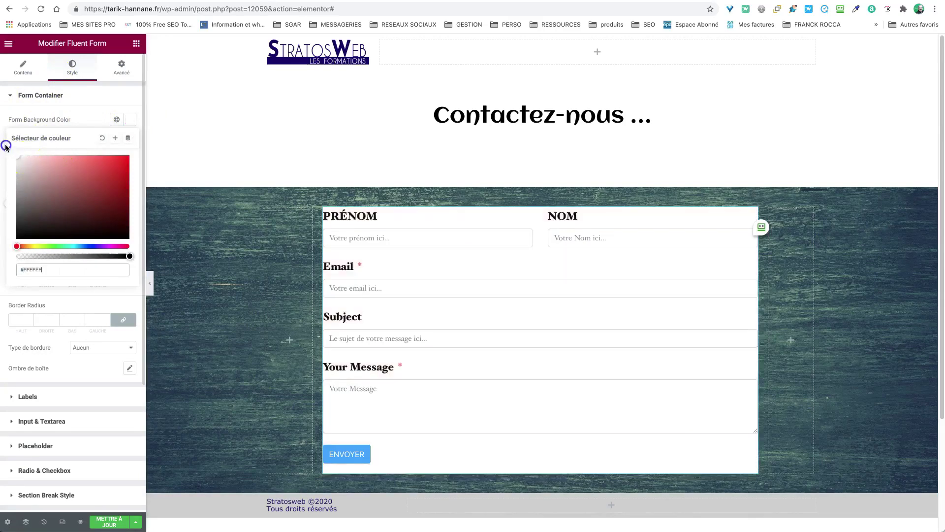
{"action": "left_click", "coordinate": [32, 146]}
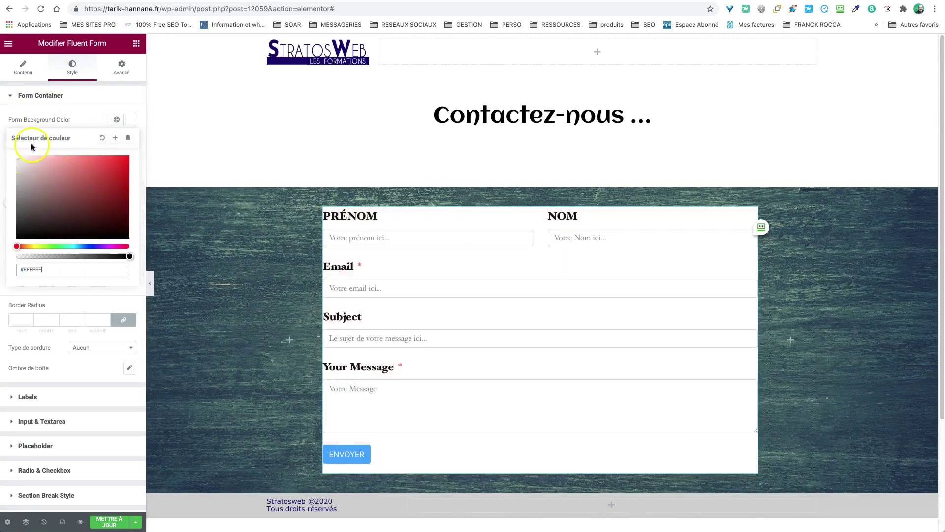
{"action": "left_click", "coordinate": [83, 99]}
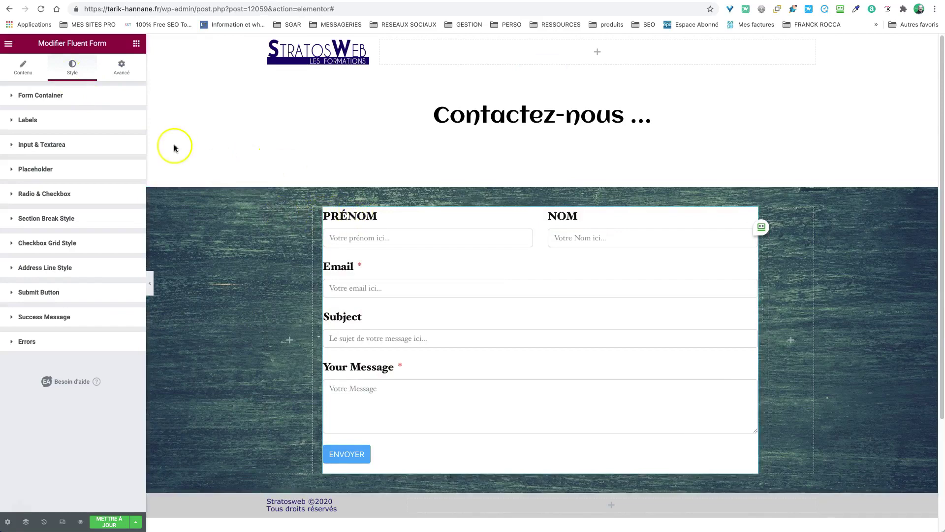
- Try a 10 px top inner margin on the Fluent Form widget with the side values unlinked, and revert it
{"action": "left_click", "coordinate": [121, 67]}
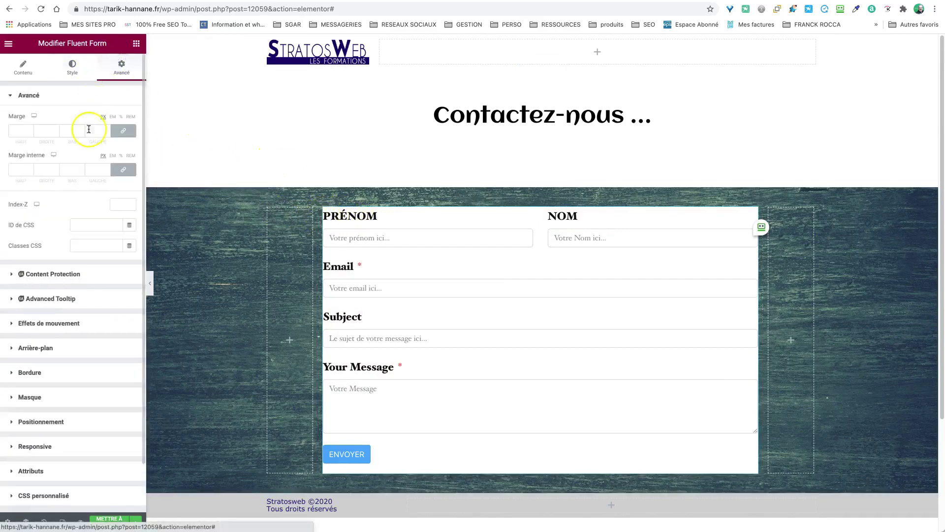
{"action": "left_click", "coordinate": [123, 169]}
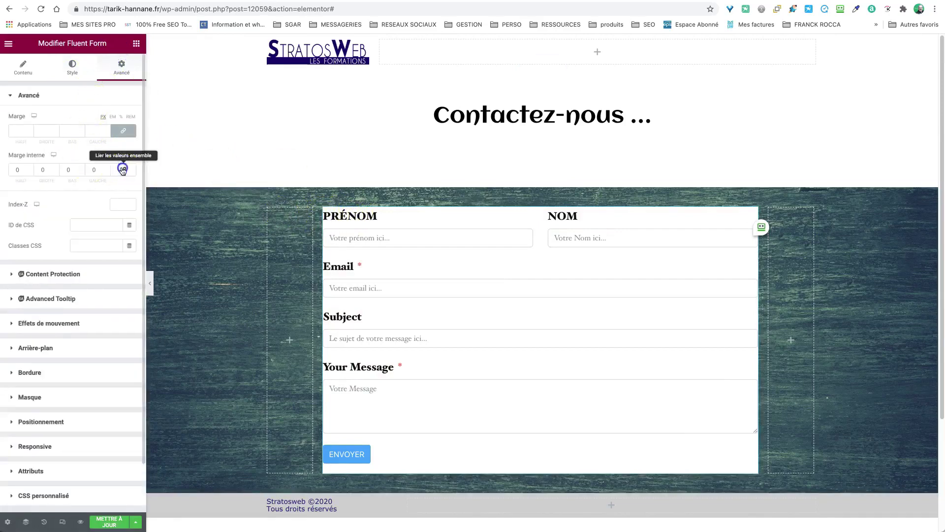
{"action": "left_click", "coordinate": [14, 169]}
{"action": "type", "text": "1"}
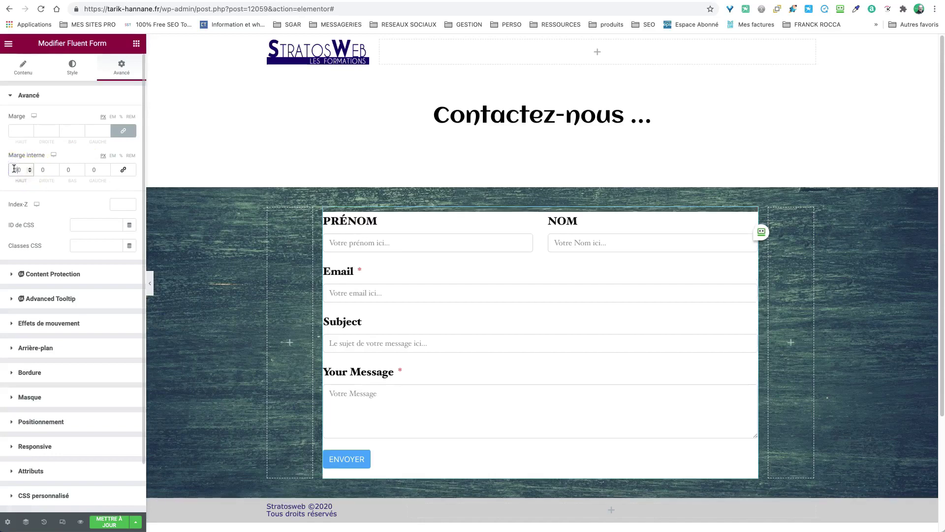
{"action": "key", "text": "BackSpace"}
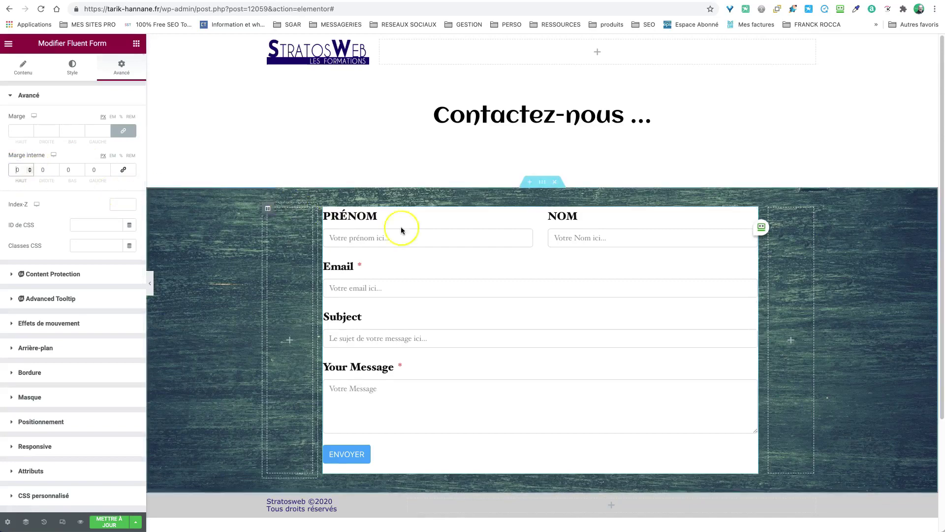
- Try 20 px right and left inner margins on the Fluent Form widget with the outer margin sides unlinked, and reset them to 0
{"action": "left_click", "coordinate": [123, 131]}
{"action": "left_click", "coordinate": [12, 130]}
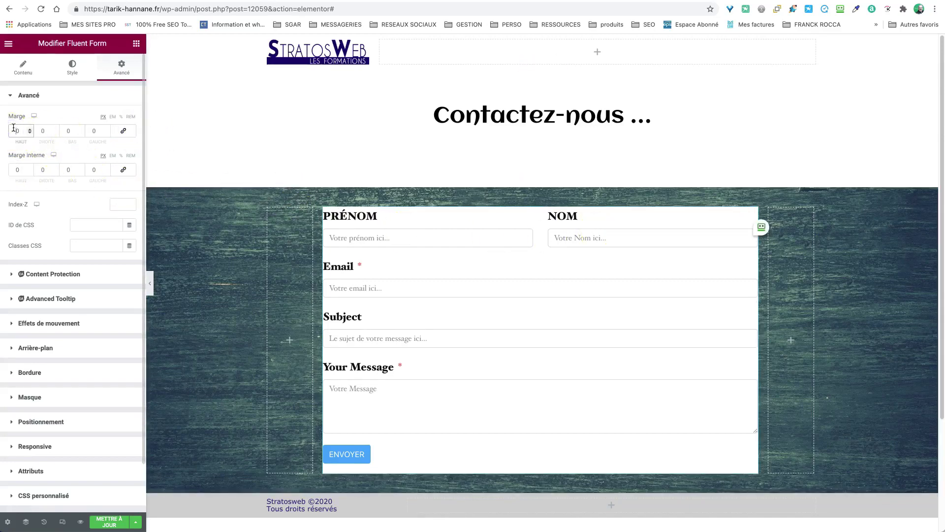
{"action": "type", "text": "1"}
{"action": "key", "text": "BackSpace"}
{"action": "left_click", "coordinate": [41, 169]}
{"action": "type", "text": "2"}
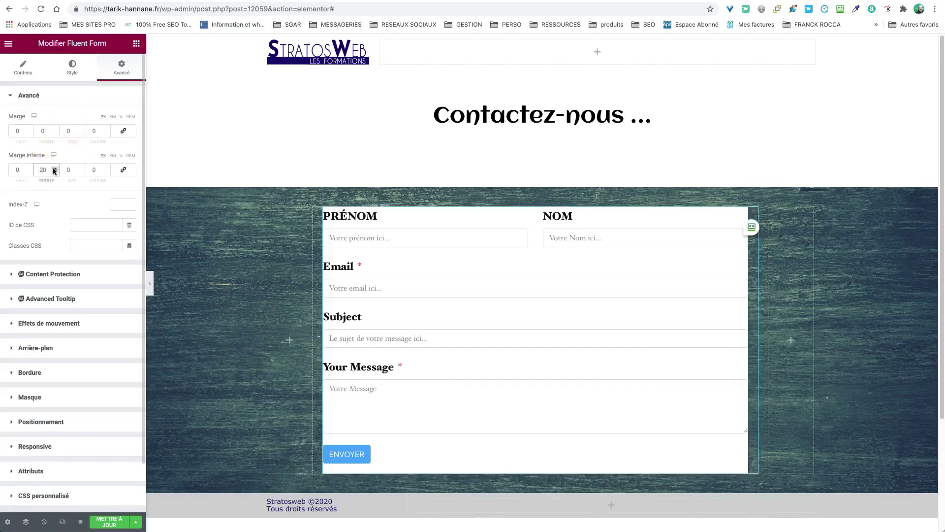
{"action": "type", "text": "20"}
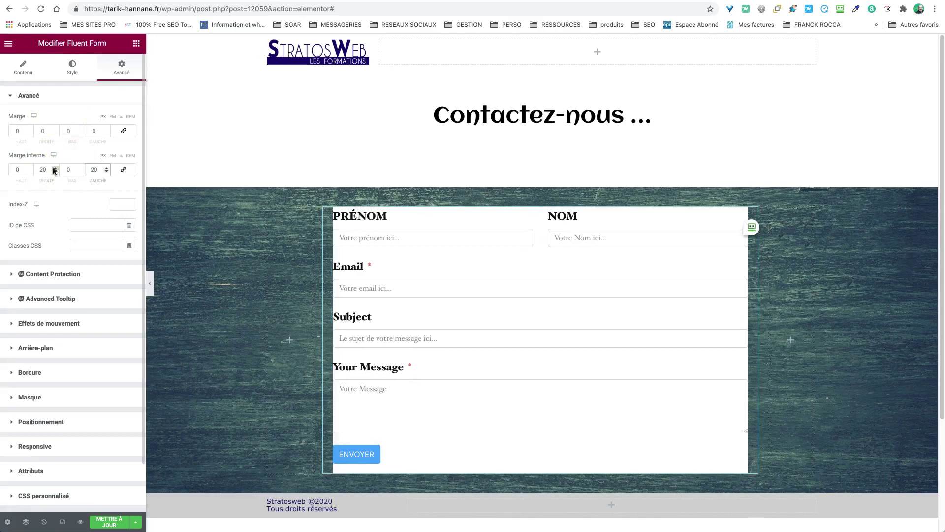
{"action": "left_click", "coordinate": [93, 172]}
{"action": "type", "text": "0"}
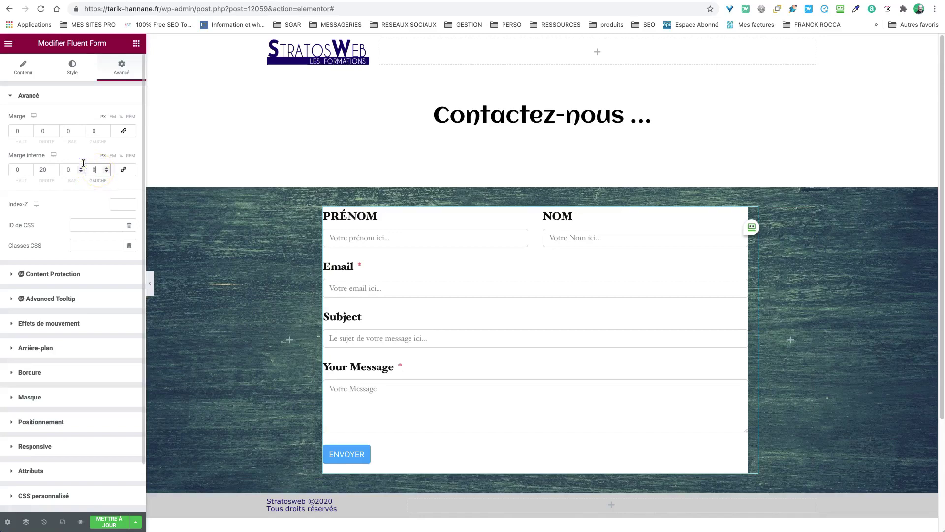
{"action": "left_click", "coordinate": [42, 167]}
{"action": "type", "text": "0"}
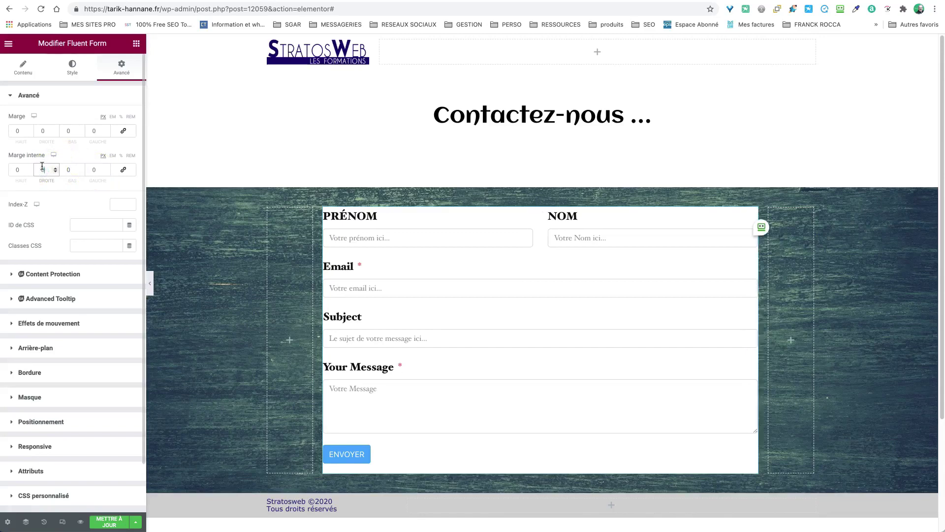
{"action": "type", "text": "0"}
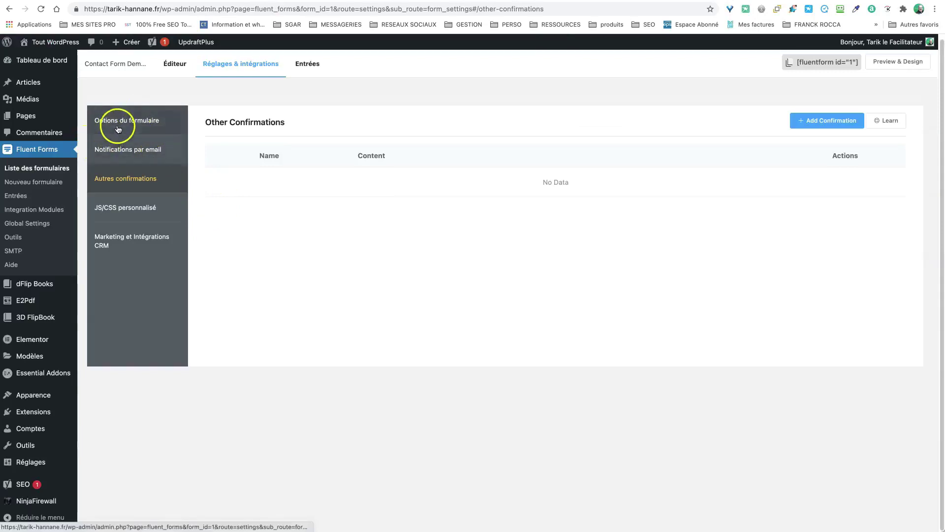
- Examine the form's custom CSS and JS settings and the name fields' advanced options in Fluent Forms, and return to the Elementor editor
{"action": "left_click", "coordinate": [133, 209]}
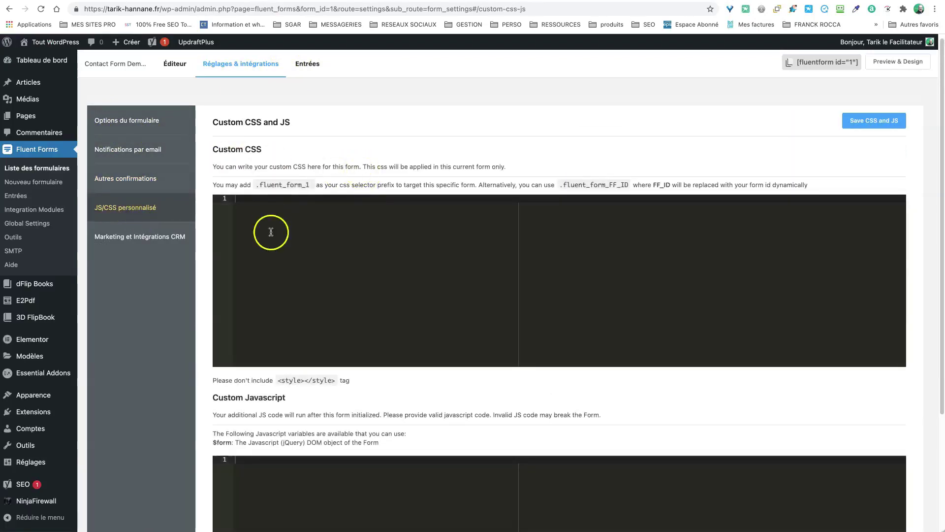
{"action": "scroll", "coordinate": [243, 276], "scroll_direction": "down", "scroll_amount": 5}
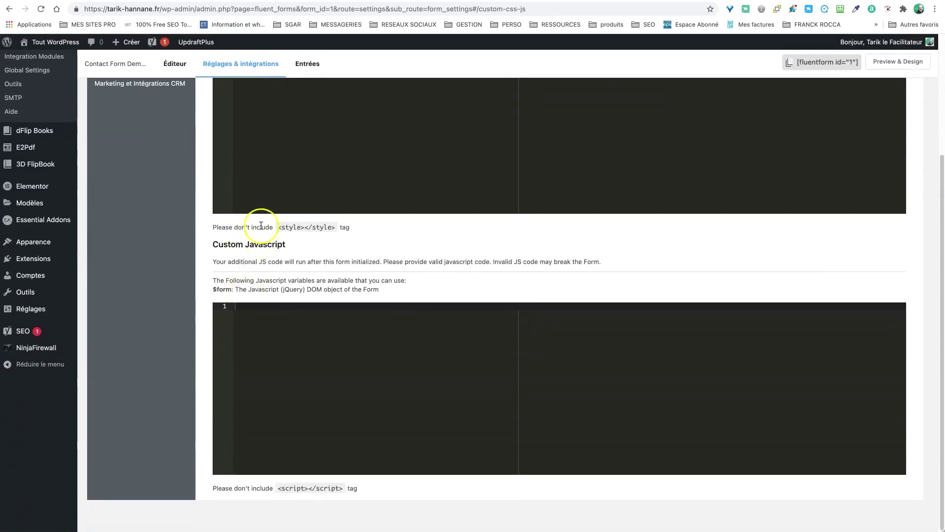
{"action": "scroll", "coordinate": [261, 225], "scroll_direction": "up", "scroll_amount": 5}
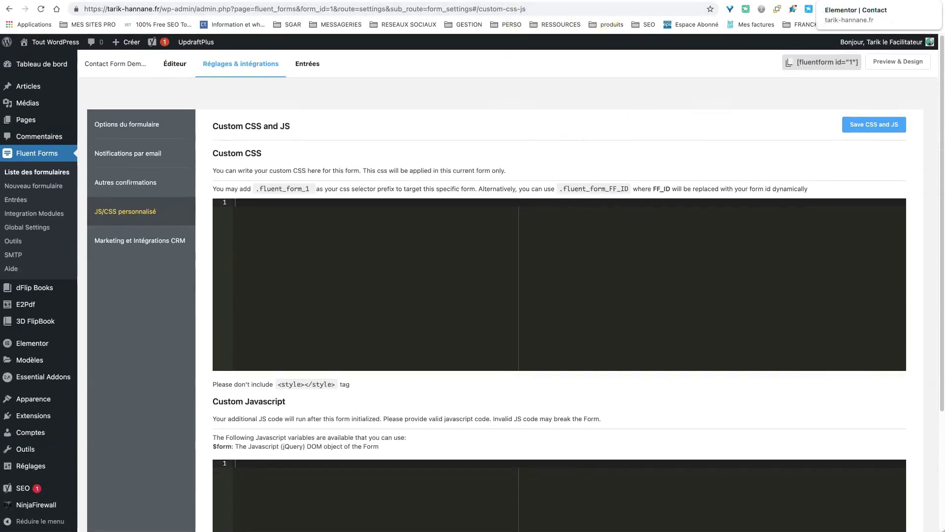
{"action": "left_click", "coordinate": [847, 1]}
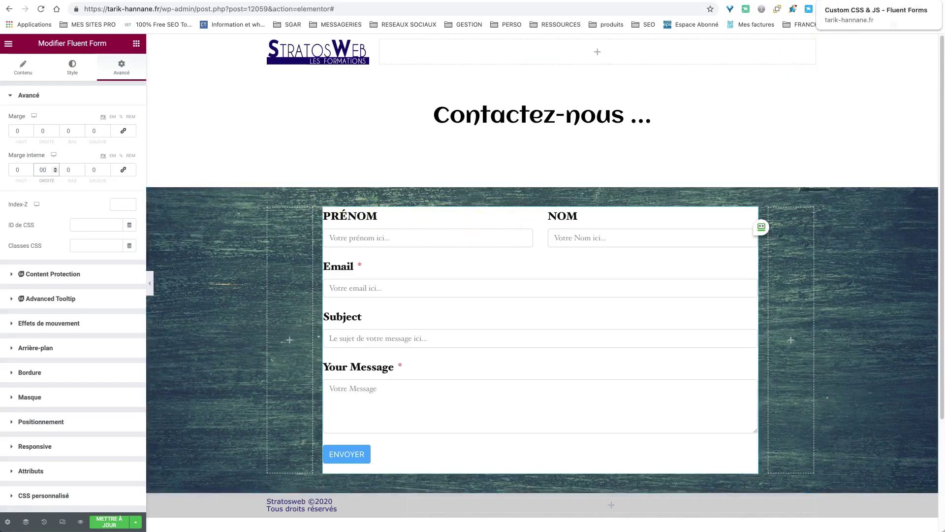
{"action": "left_click", "coordinate": [847, 1]}
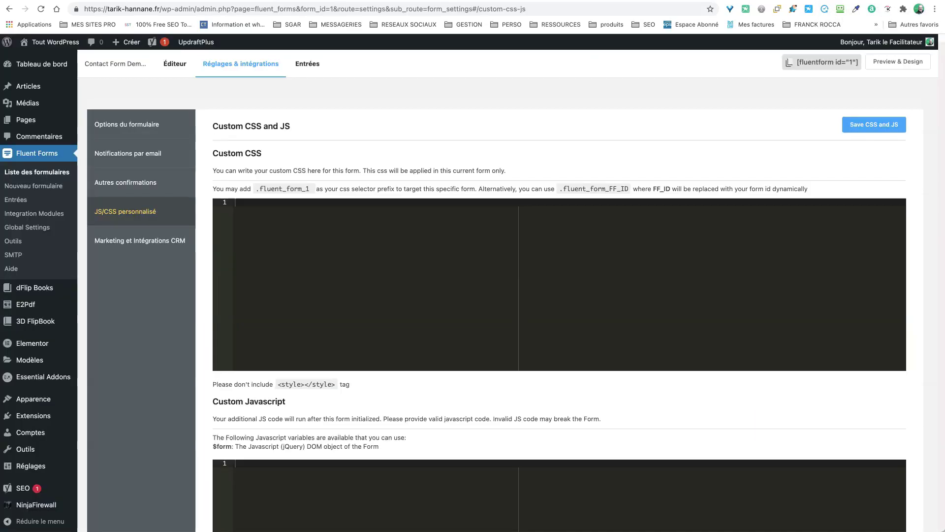
{"action": "left_click", "coordinate": [127, 125]}
{"action": "left_click", "coordinate": [170, 63]}
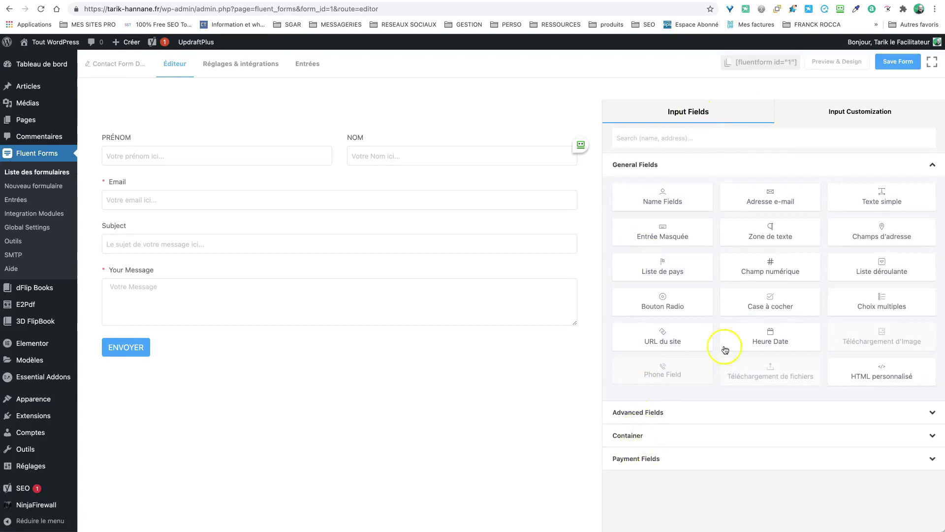
{"action": "left_click", "coordinate": [843, 112]}
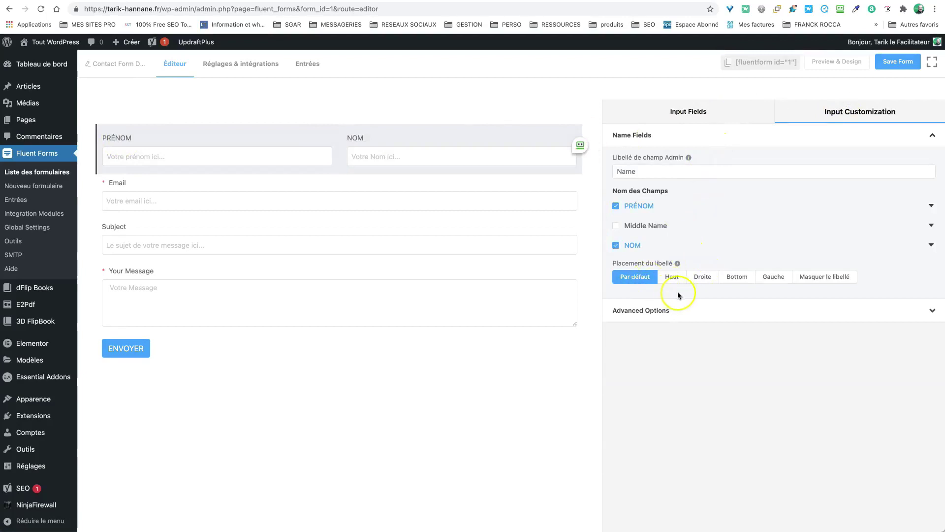
{"action": "left_click", "coordinate": [666, 308]}
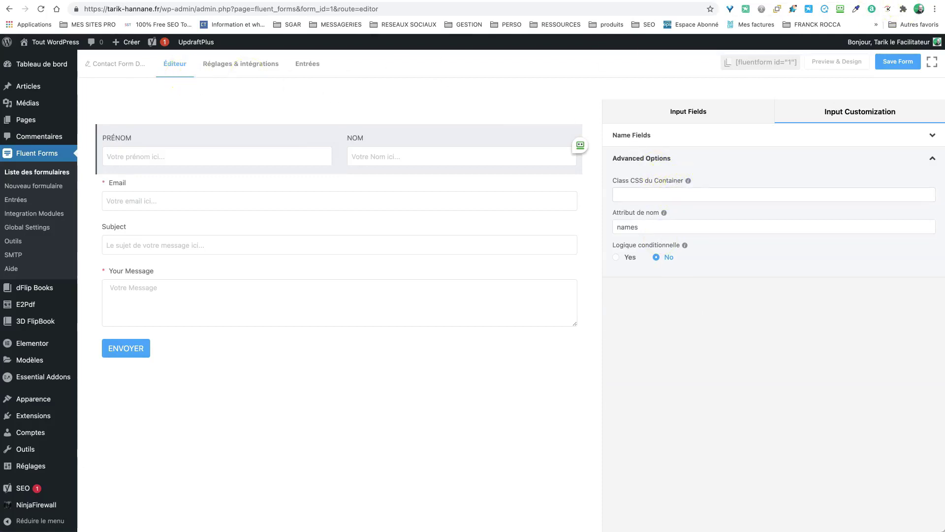
{"action": "key", "text": "ctrl+Tab"}
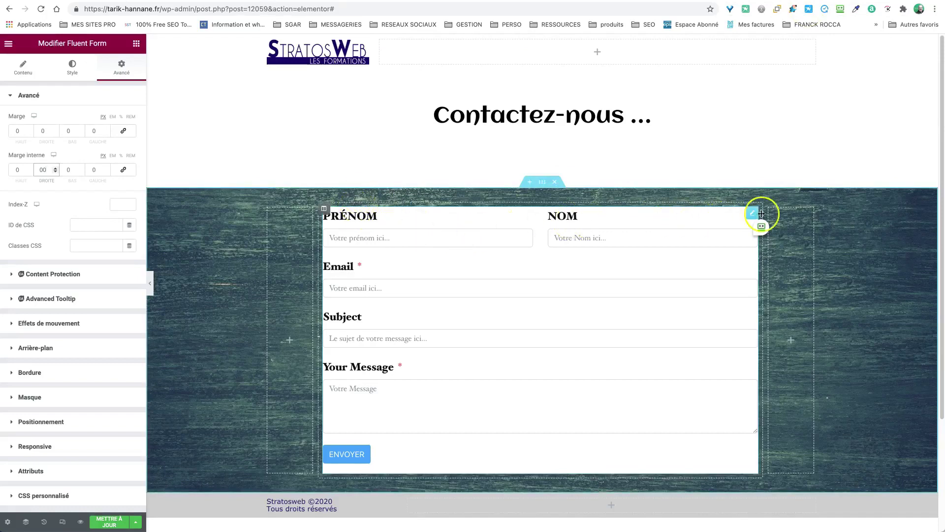
- Make the form container's white background semi-transparent (#FFFFFF63) and set the form alignment to centered
{"action": "left_click", "coordinate": [752, 215]}
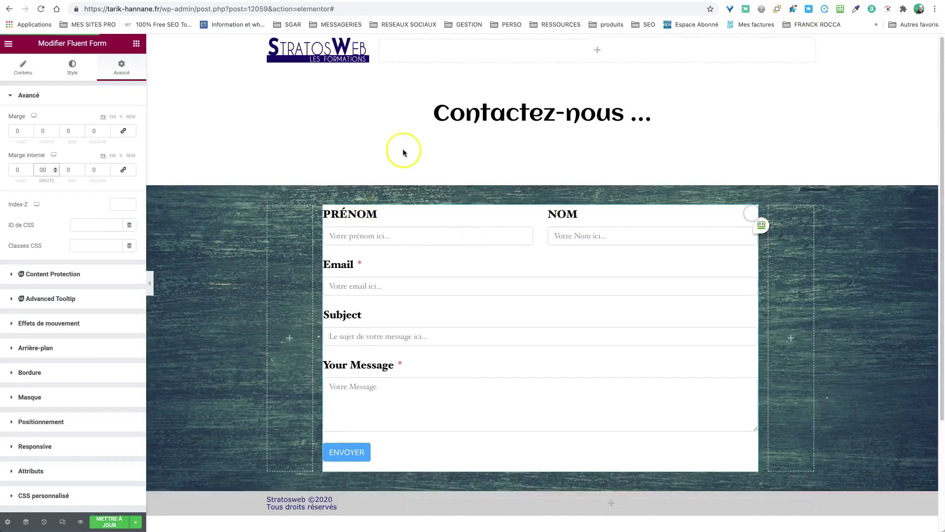
{"action": "left_click", "coordinate": [73, 66]}
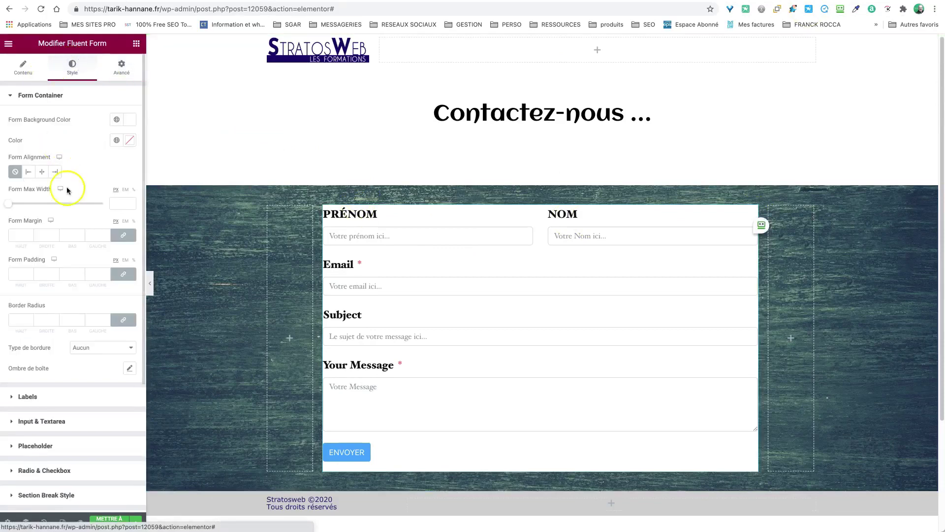
{"action": "left_click", "coordinate": [130, 120]}
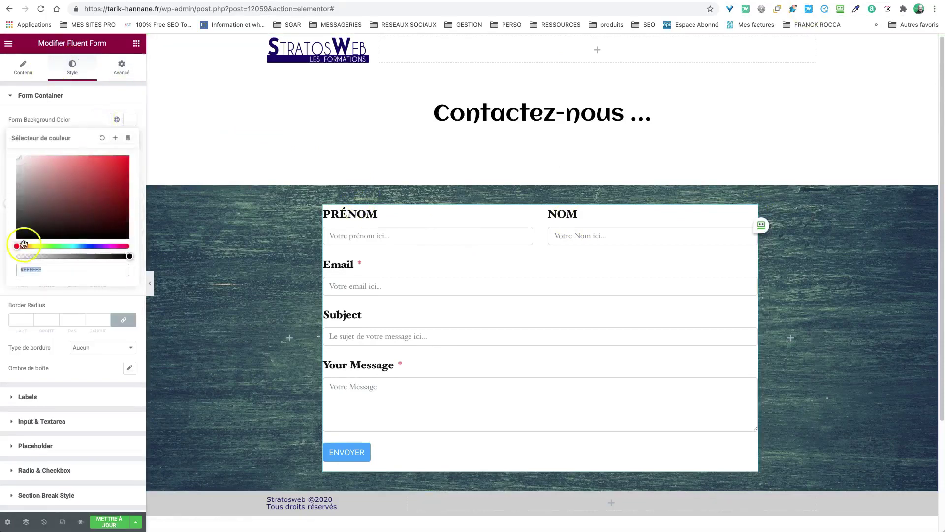
{"action": "left_click_drag", "start_coordinate": [61, 255], "coordinate": [60, 255]}
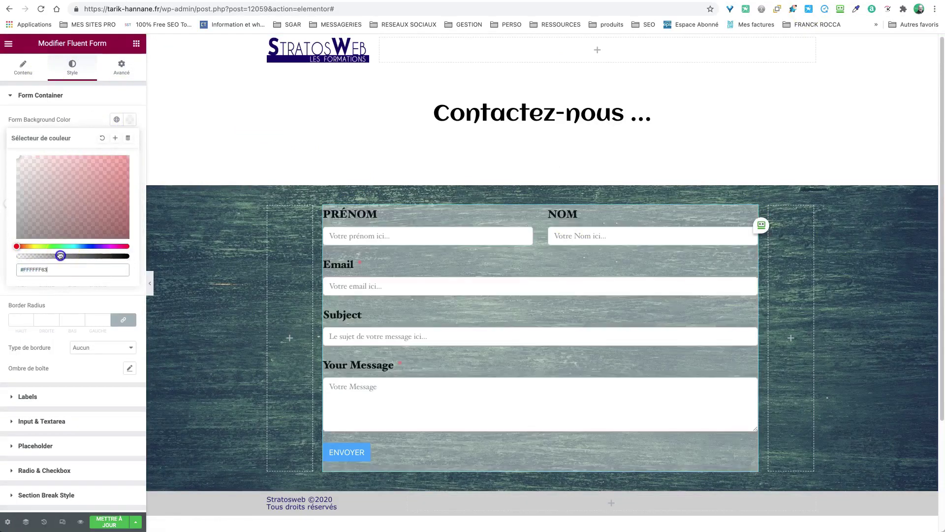
{"action": "left_click", "coordinate": [77, 97]}
{"action": "left_click", "coordinate": [34, 98]}
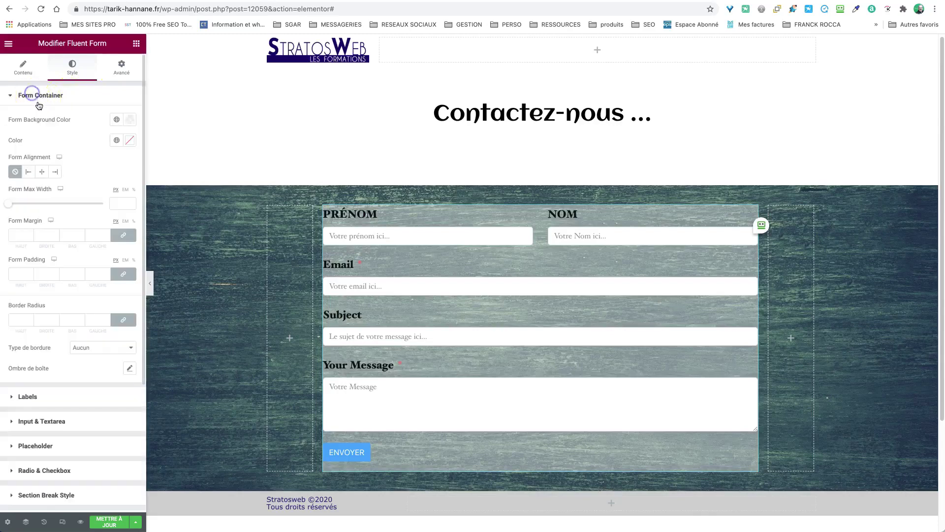
{"action": "left_click", "coordinate": [41, 172]}
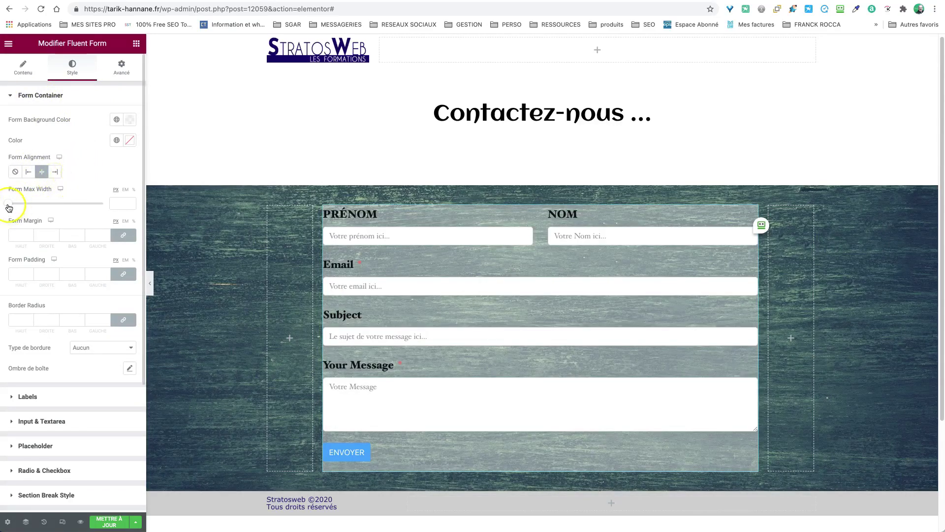
- Try a form max width of 881 px, and clear the value
{"action": "left_click_drag", "start_coordinate": [9, 206], "coordinate": [62, 210]}
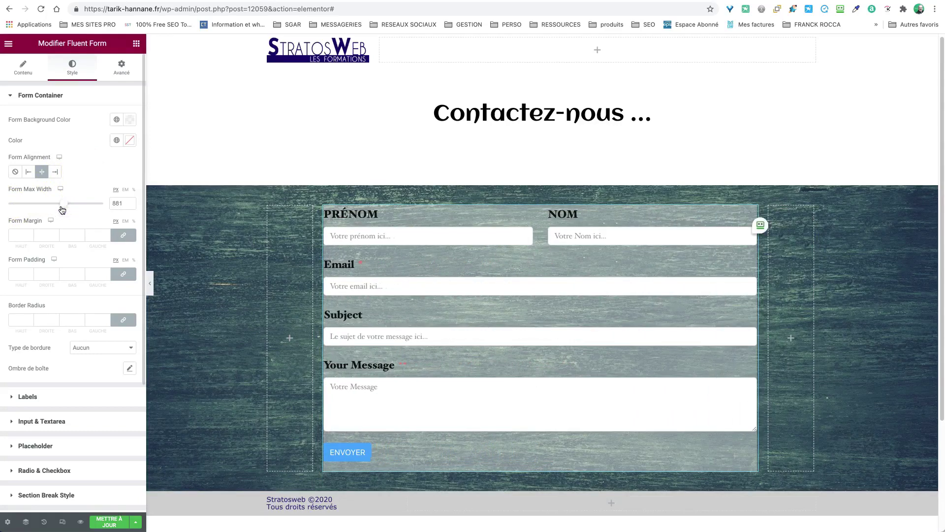
{"action": "left_click", "coordinate": [110, 204]}
{"action": "key", "text": "BackSpace"}
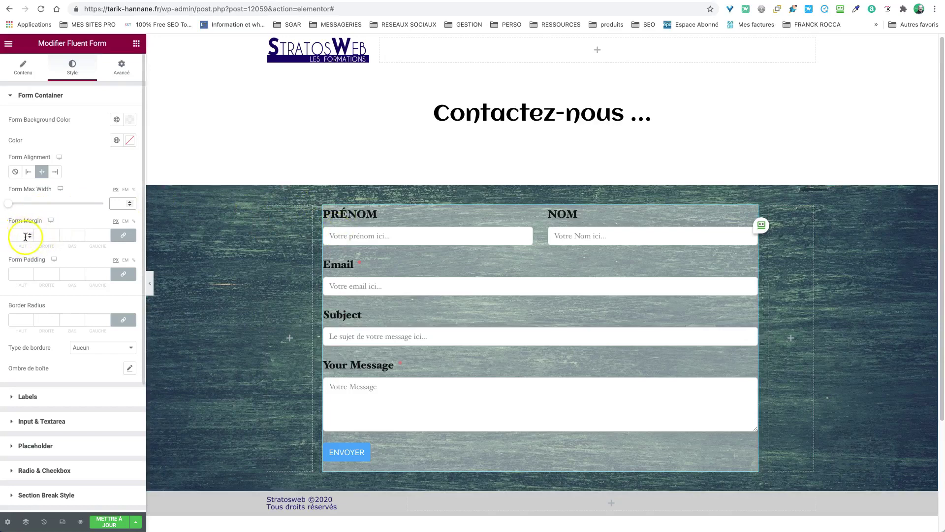
- Try a 10 px top form margin with the sides unlinked, and reset it to 0
{"action": "left_click", "coordinate": [125, 235]}
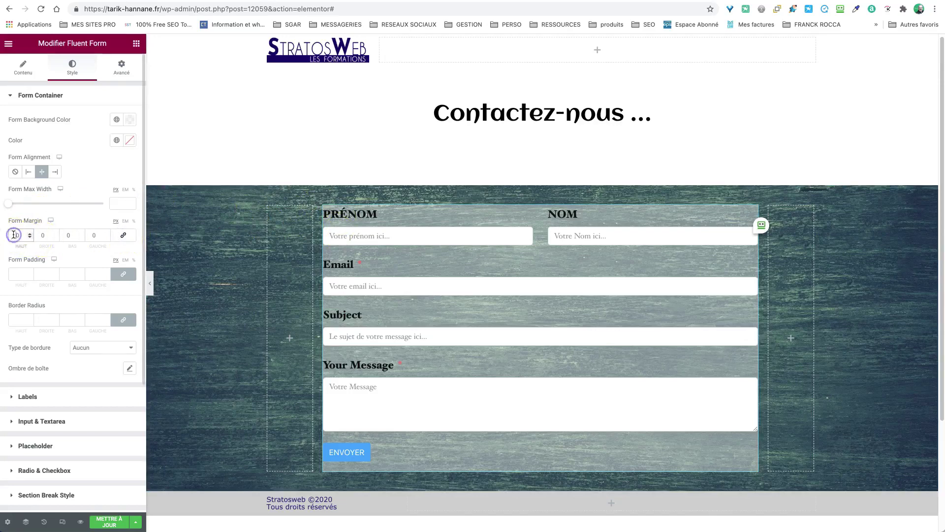
{"action": "left_click", "coordinate": [14, 235]}
{"action": "type", "text": "1"}
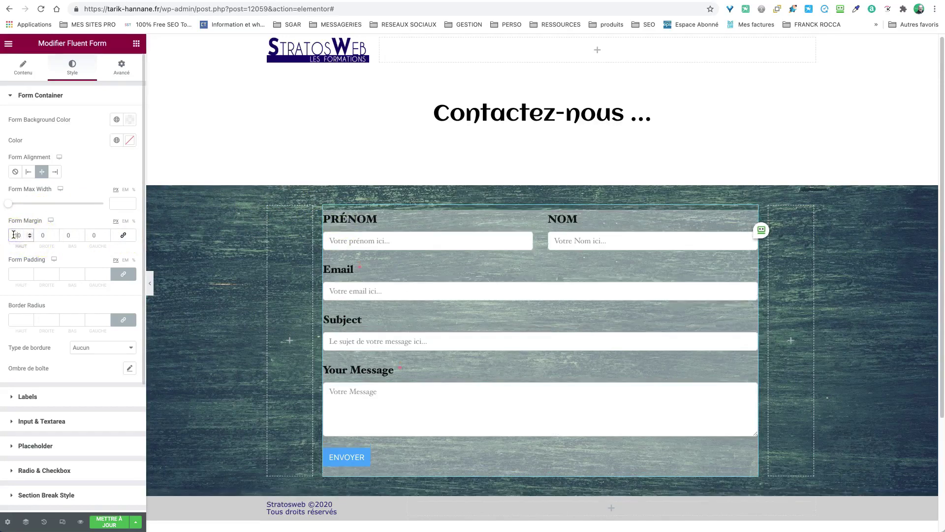
{"action": "key", "text": "BackSpace"}
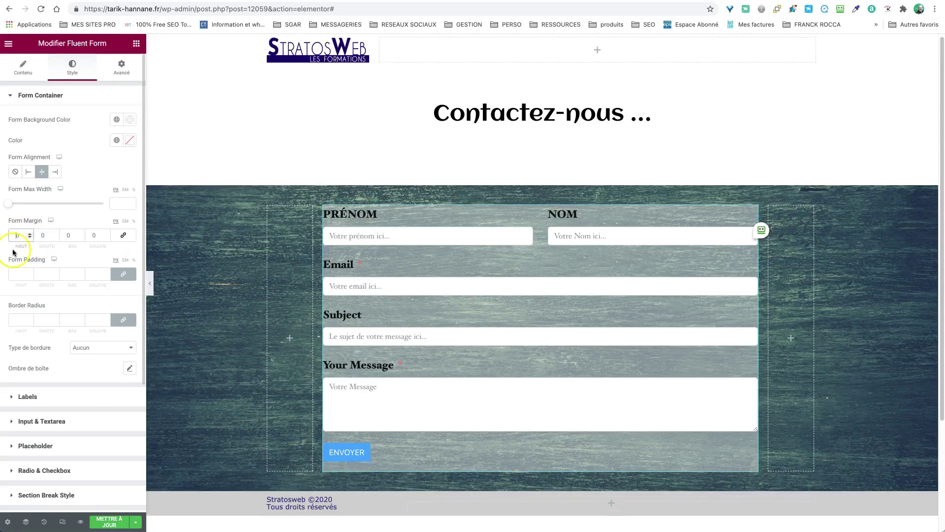
- Unlink the form padding sides and set them to 10 px top, 20 px right, 10 px bottom and 20 px left
{"action": "left_click", "coordinate": [123, 273]}
{"action": "left_click", "coordinate": [14, 273]}
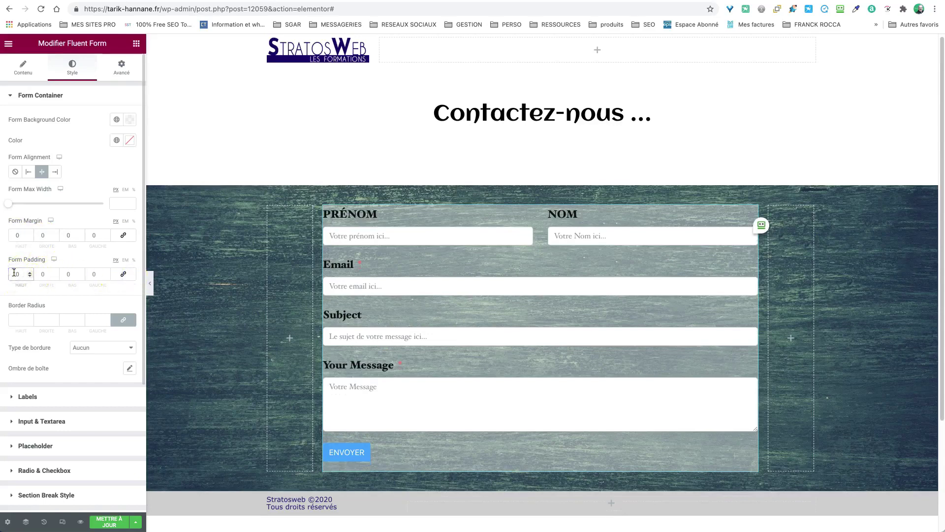
{"action": "left_click", "coordinate": [40, 274]}
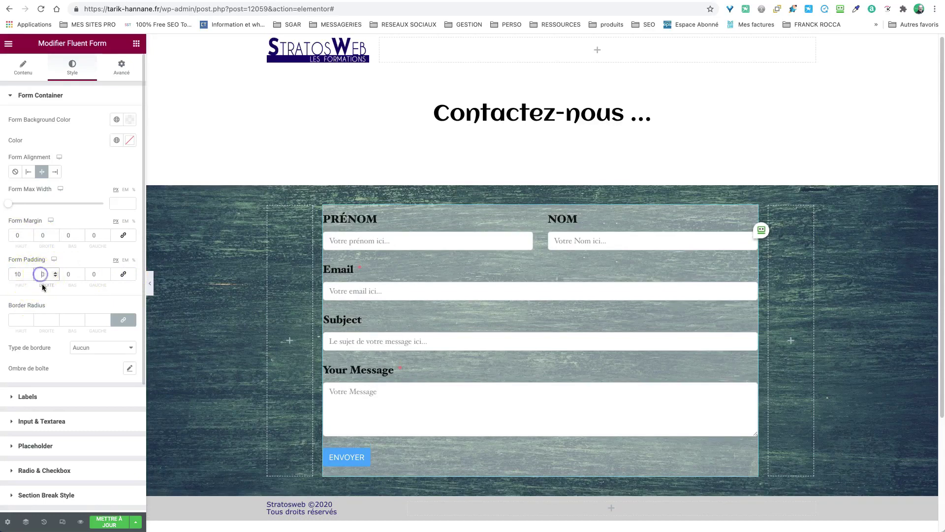
{"action": "type", "text": "200"}
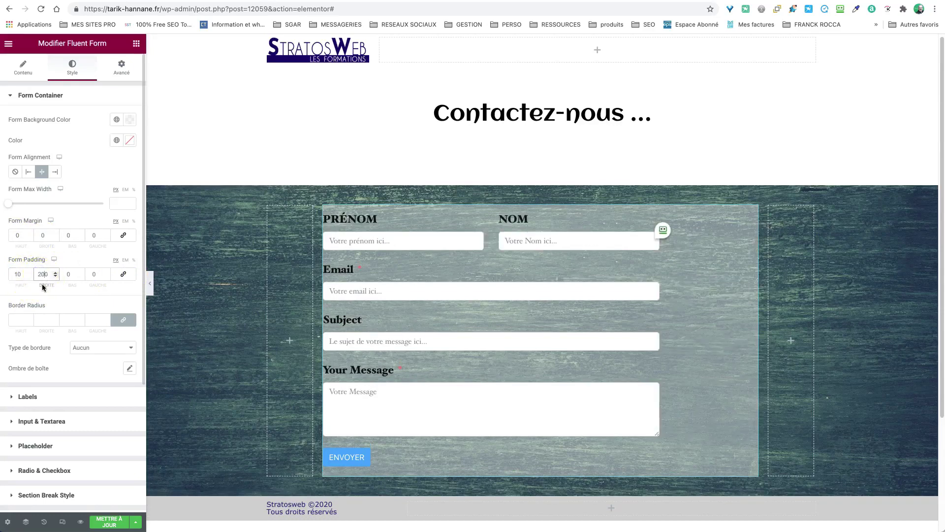
{"action": "key", "text": "BackSpace"}
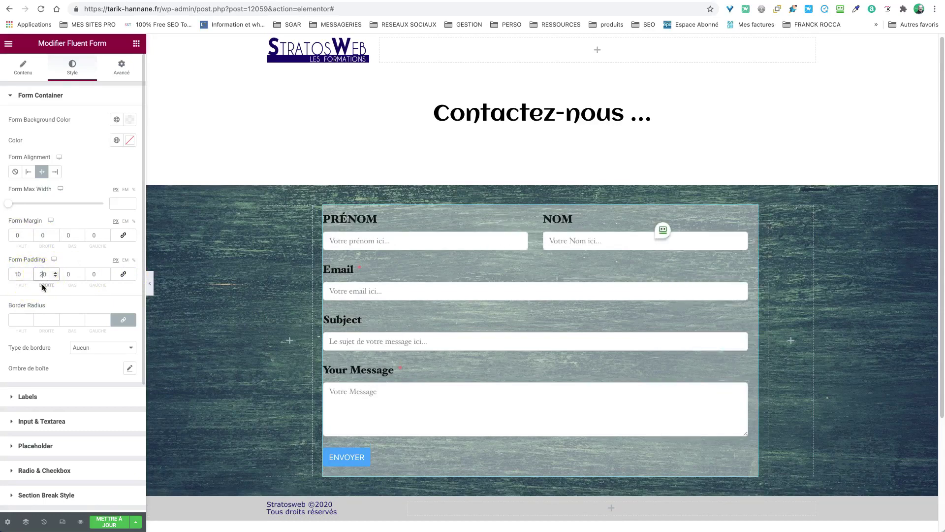
{"action": "left_click", "coordinate": [71, 274]}
{"action": "double_click", "coordinate": [64, 272]}
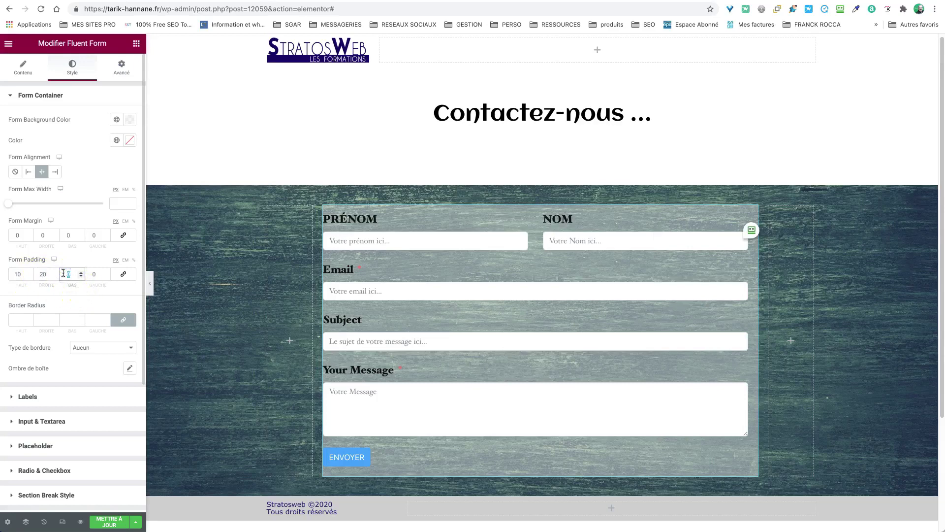
{"action": "type", "text": "10"}
{"action": "left_click", "coordinate": [87, 272]}
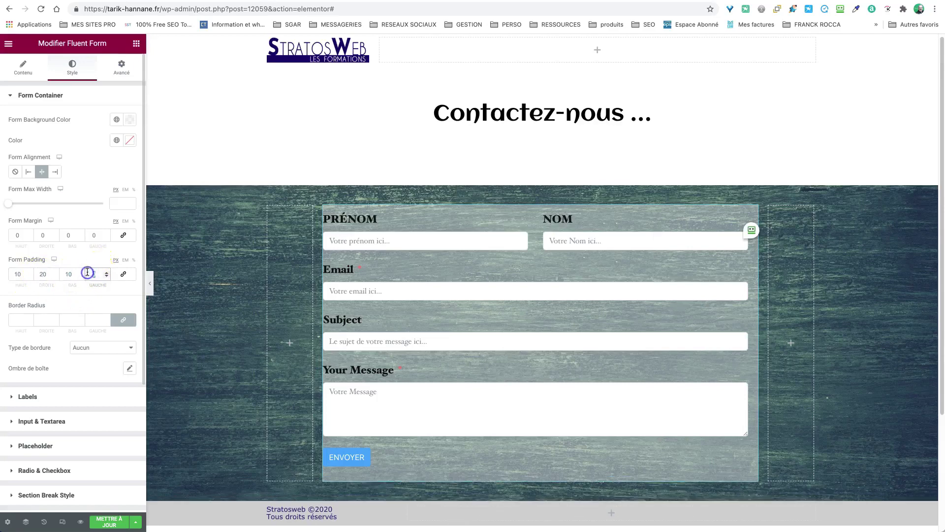
{"action": "type", "text": "20"}
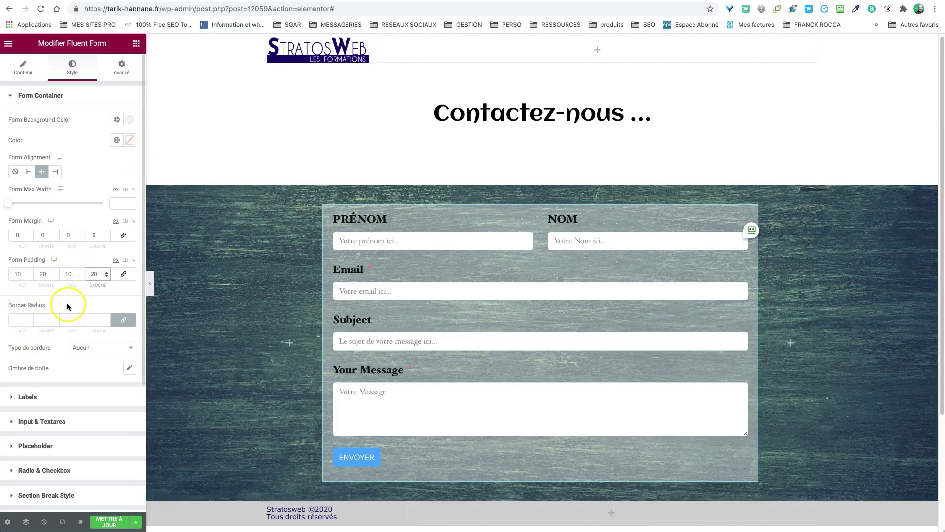
- Set the form container's border radius to 20 on all four corners
{"action": "left_click", "coordinate": [90, 319]}
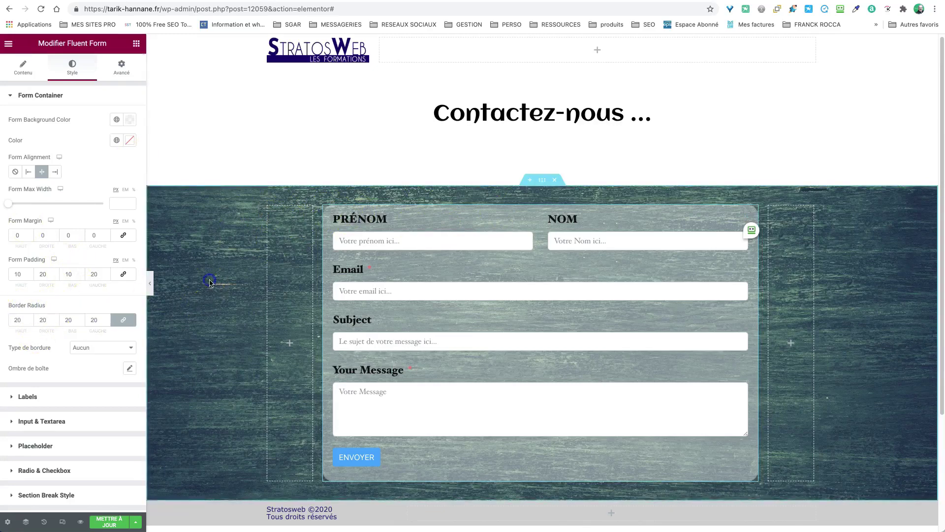
{"action": "left_click", "coordinate": [461, 113]}
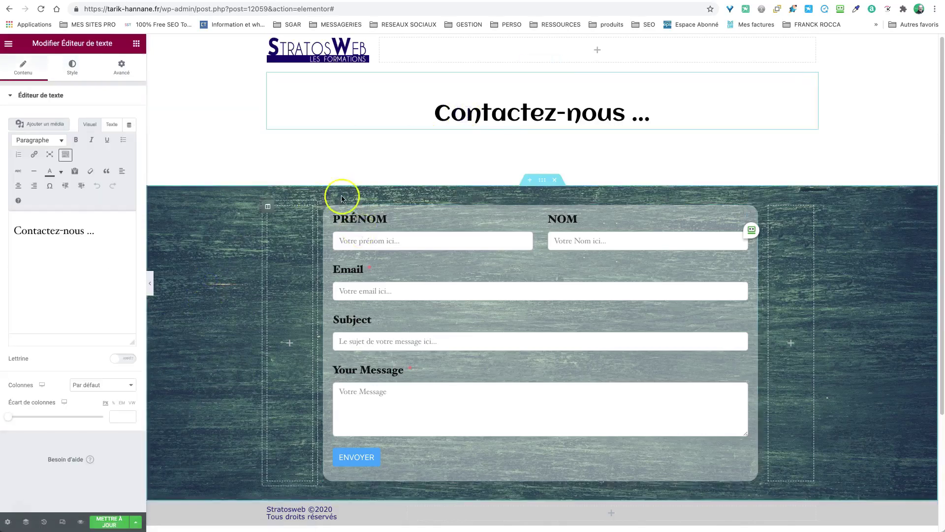
- Unlink the form container's border radius and set it to 20 top, 0 right, 20 bottom and 0 left
{"action": "left_click", "coordinate": [753, 210]}
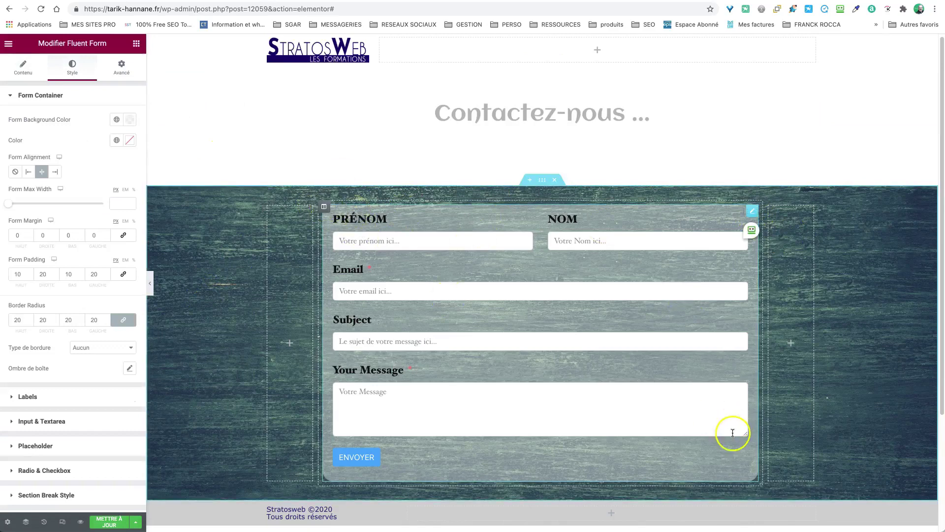
{"action": "left_click", "coordinate": [121, 320]}
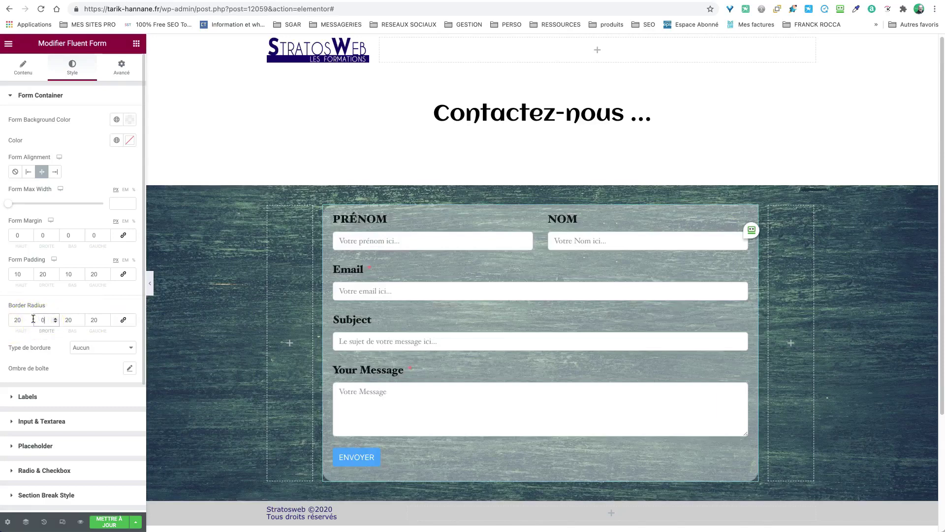
{"action": "double_click", "coordinate": [87, 319]}
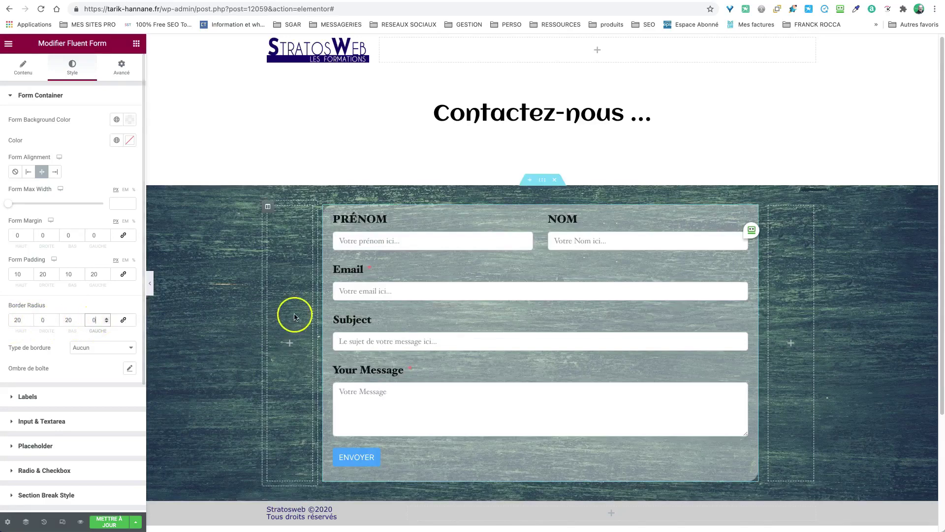
{"action": "left_click", "coordinate": [497, 113]}
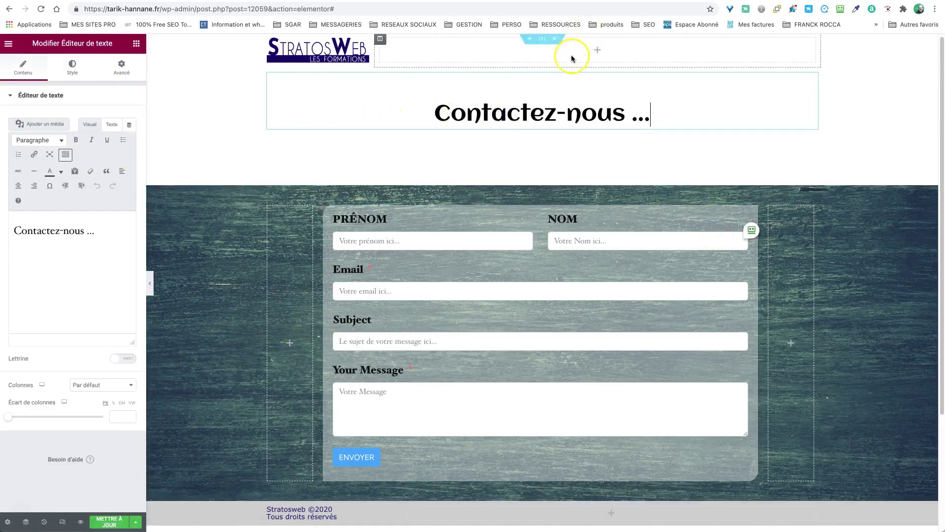
- Increase the form container's top and bottom border radius values to 50
{"action": "left_click", "coordinate": [749, 211]}
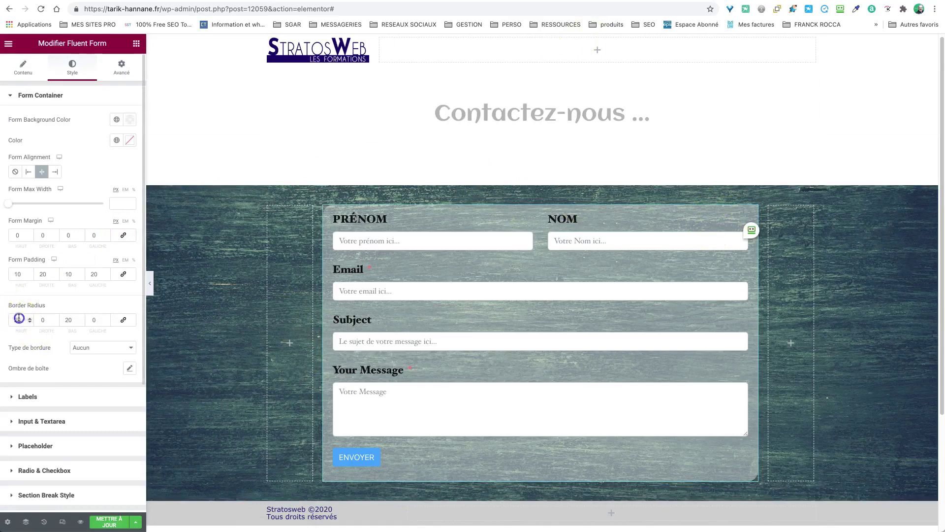
{"action": "double_click", "coordinate": [19, 317]}
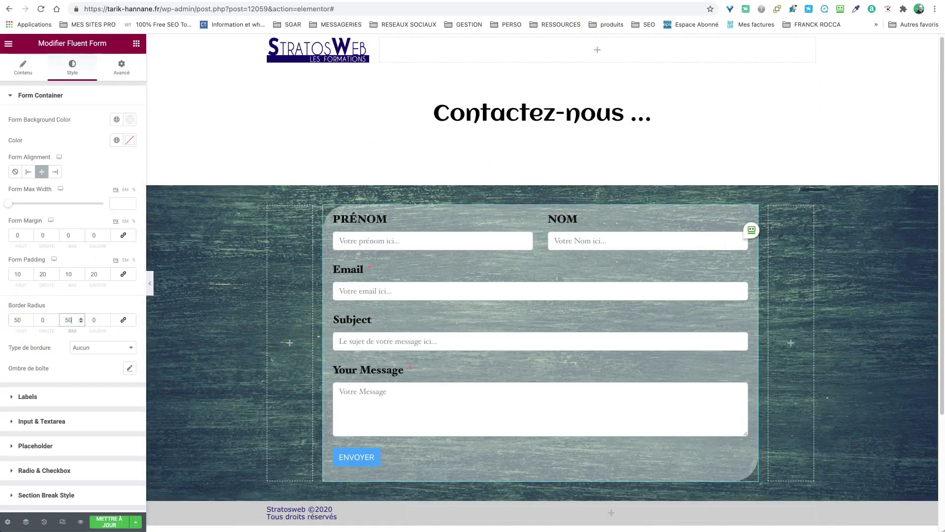
{"action": "key", "text": "Tab"}
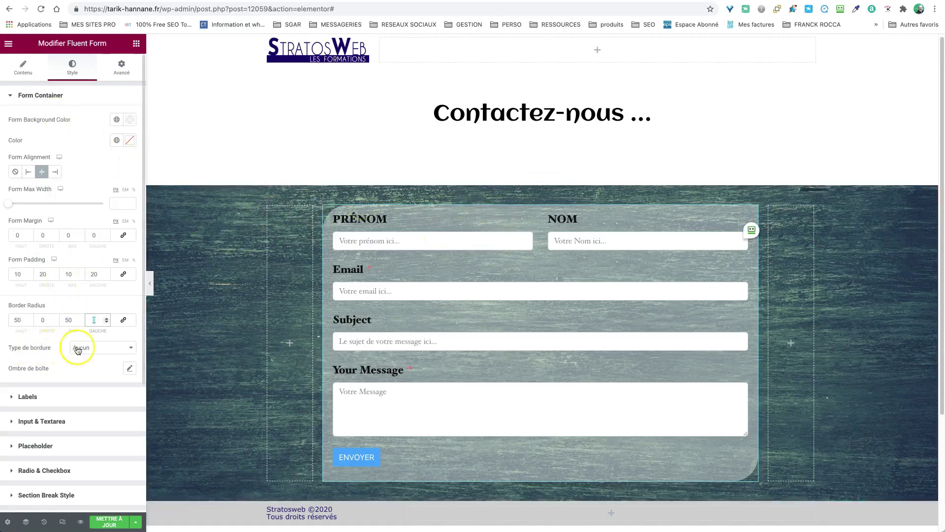
- Set the form labels' text color to a muted dark red, about #834949
{"action": "left_click", "coordinate": [33, 95]}
{"action": "left_click", "coordinate": [28, 120]}
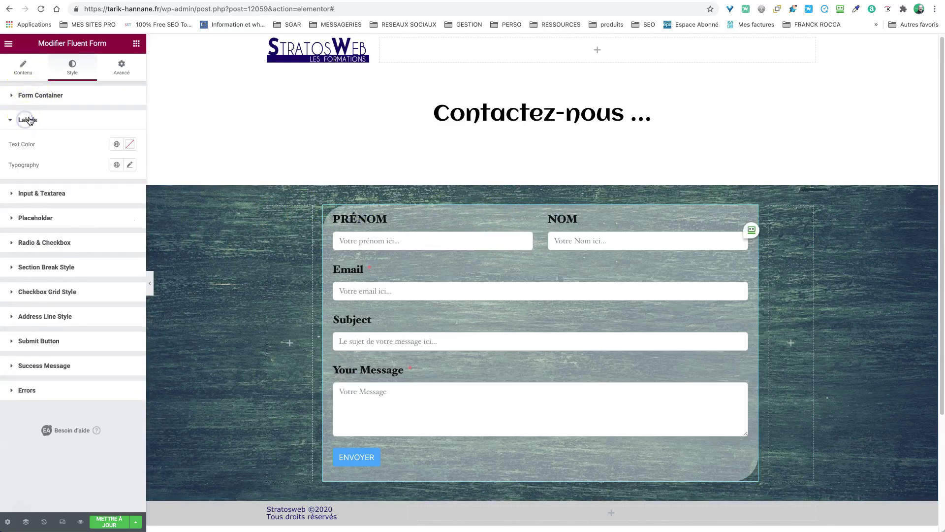
{"action": "left_click", "coordinate": [130, 145]}
{"action": "left_click_drag", "start_coordinate": [101, 211], "coordinate": [65, 222]}
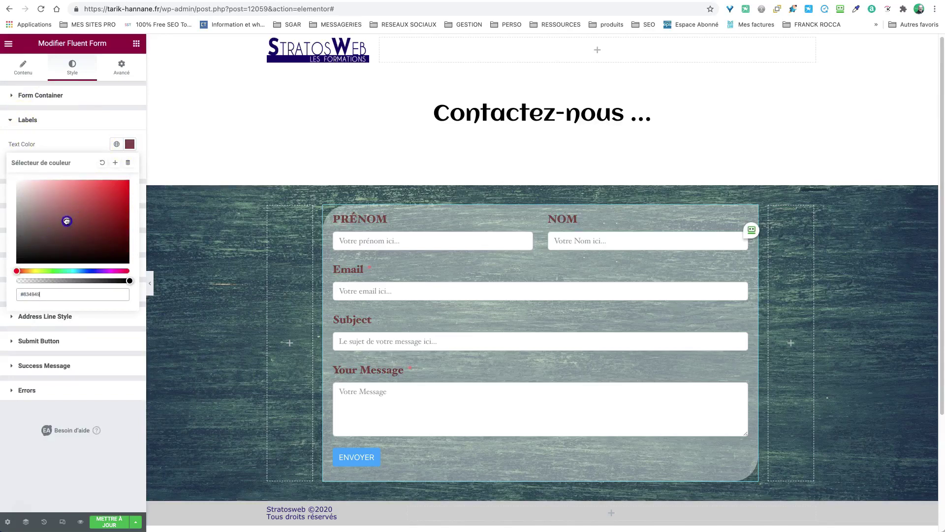
{"action": "left_click", "coordinate": [53, 140]}
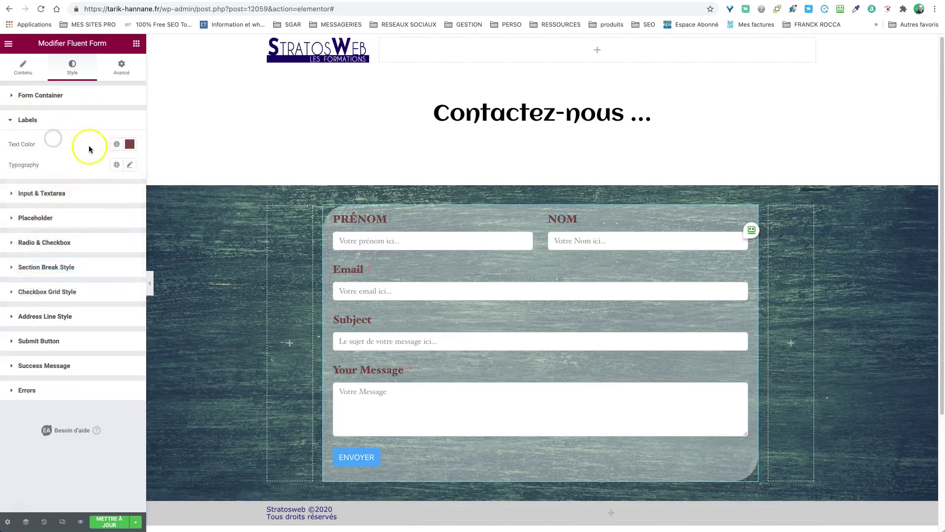
- Set the form labels' typography to the Josefin Sans family at a size of 20 px
{"action": "left_click", "coordinate": [130, 167]}
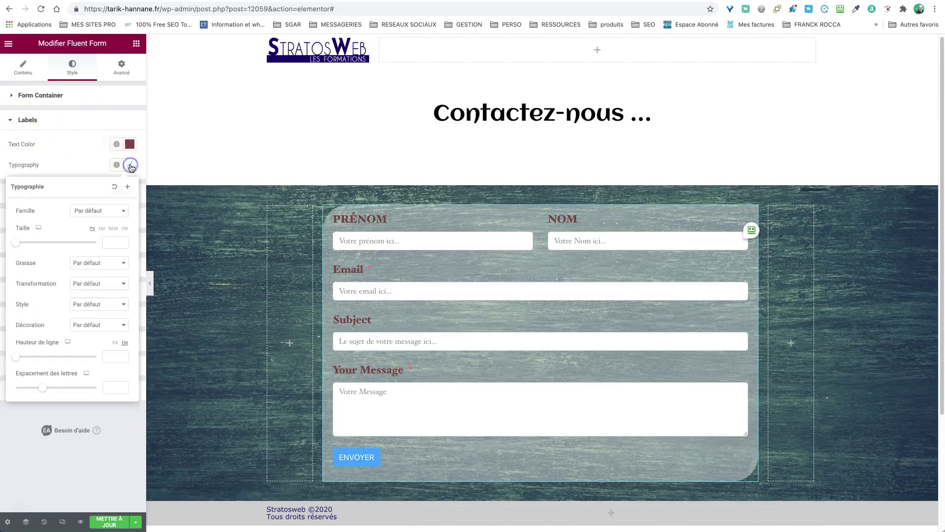
{"action": "left_click", "coordinate": [89, 211]}
{"action": "left_click", "coordinate": [92, 212]}
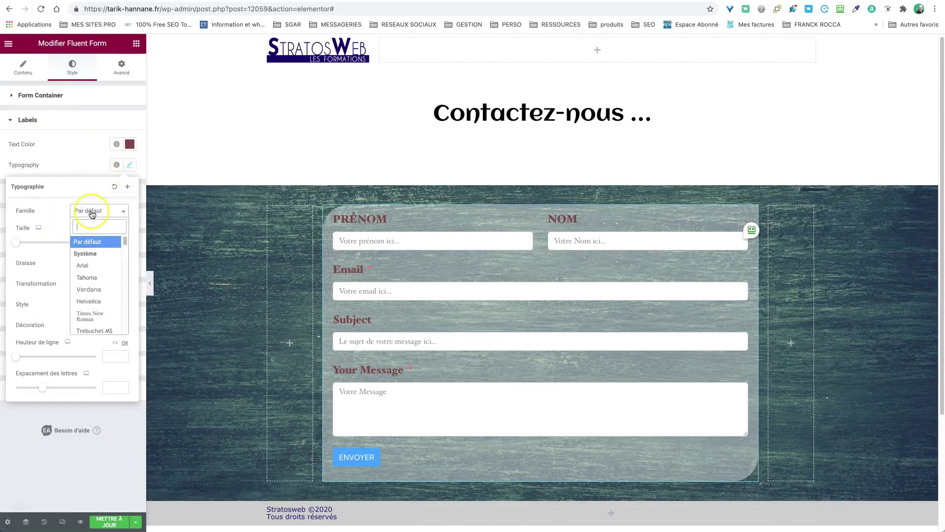
{"action": "type", "text": "ose"}
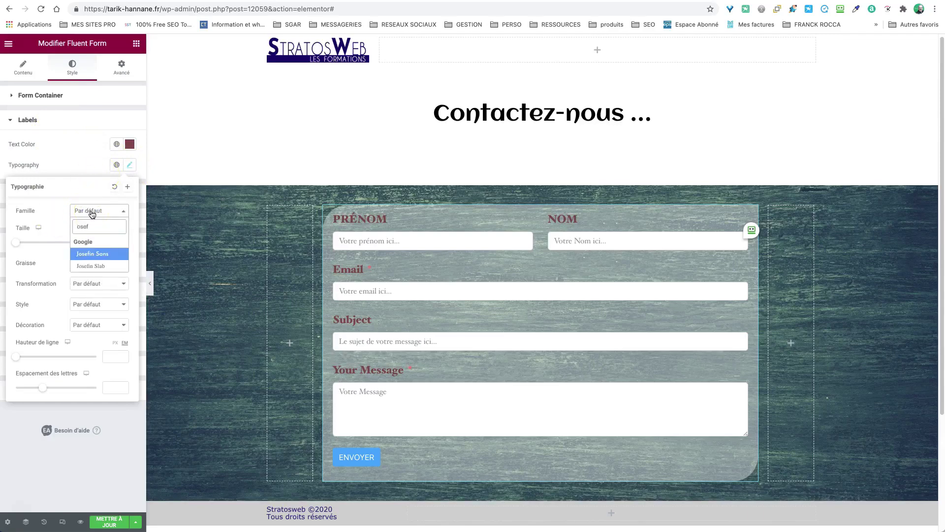
{"action": "type", "text": "f"}
{"action": "left_click", "coordinate": [93, 253]}
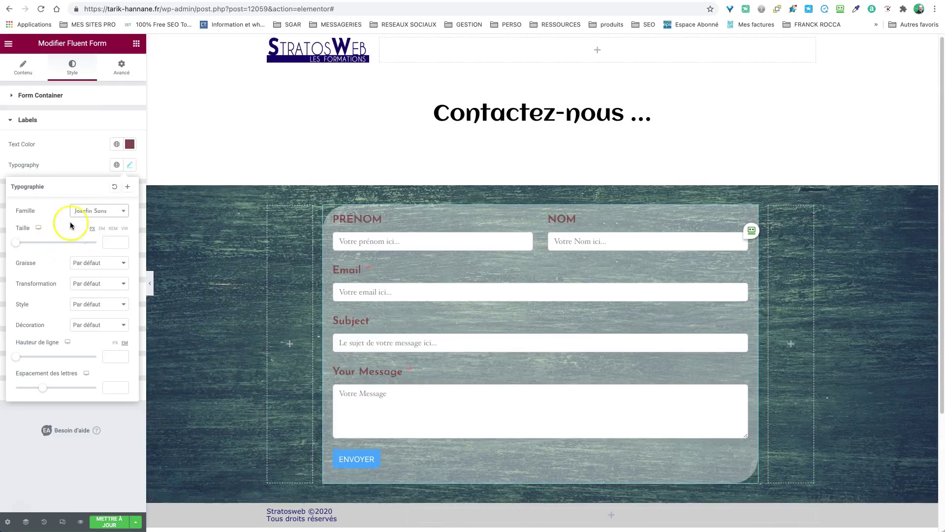
{"action": "left_click_drag", "start_coordinate": [17, 243], "coordinate": [25, 244]}
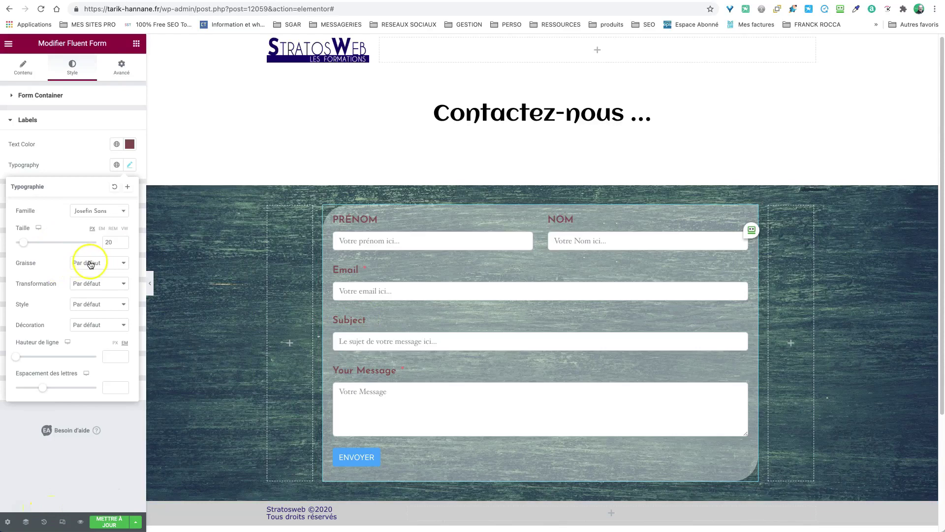
{"action": "left_click", "coordinate": [114, 449]}
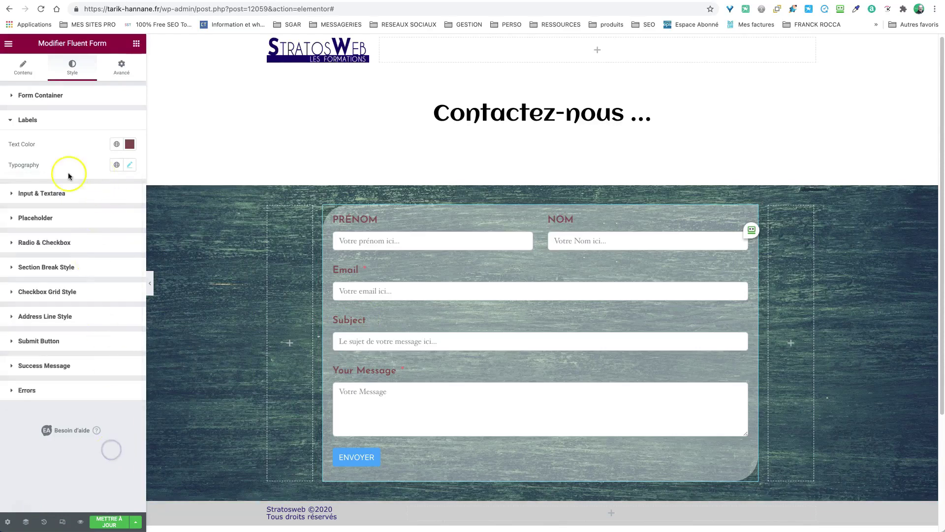
- Try a grey #959393 background color on the form's input and textarea fields
{"action": "left_click", "coordinate": [48, 192]}
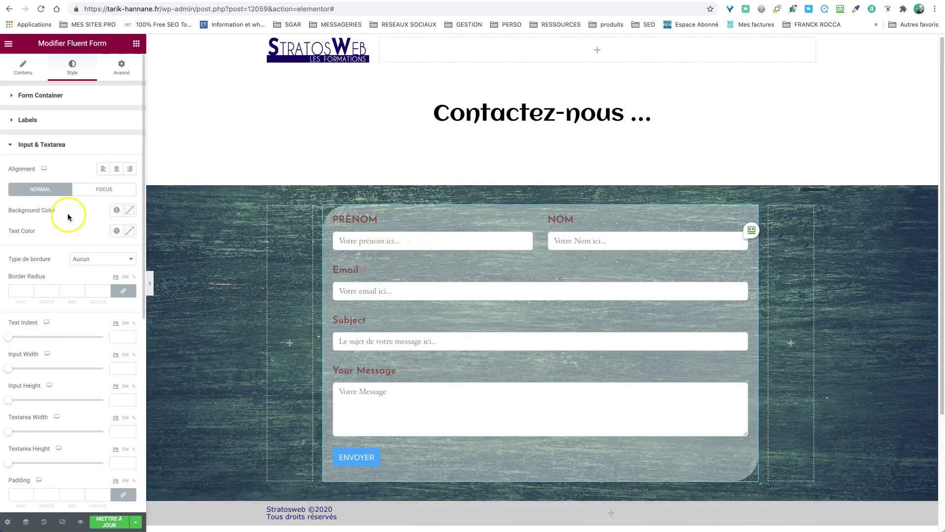
{"action": "left_click", "coordinate": [130, 210]}
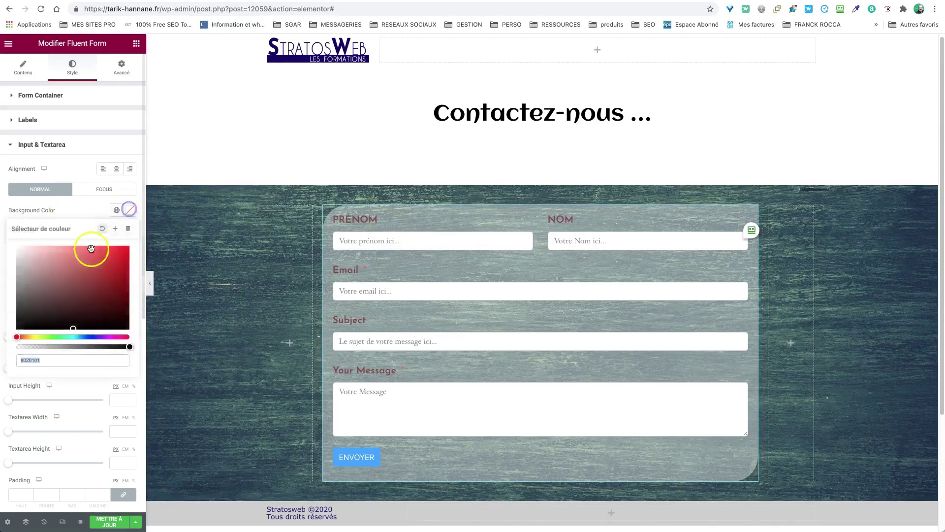
{"action": "mouse_move", "coordinate": [31, 253]}
{"action": "left_mouse_down"}
{"action": "mouse_move", "coordinate": [46, 260]}
{"action": "mouse_move", "coordinate": [37, 253]}
{"action": "mouse_move", "coordinate": [19, 281]}
{"action": "left_mouse_up"}
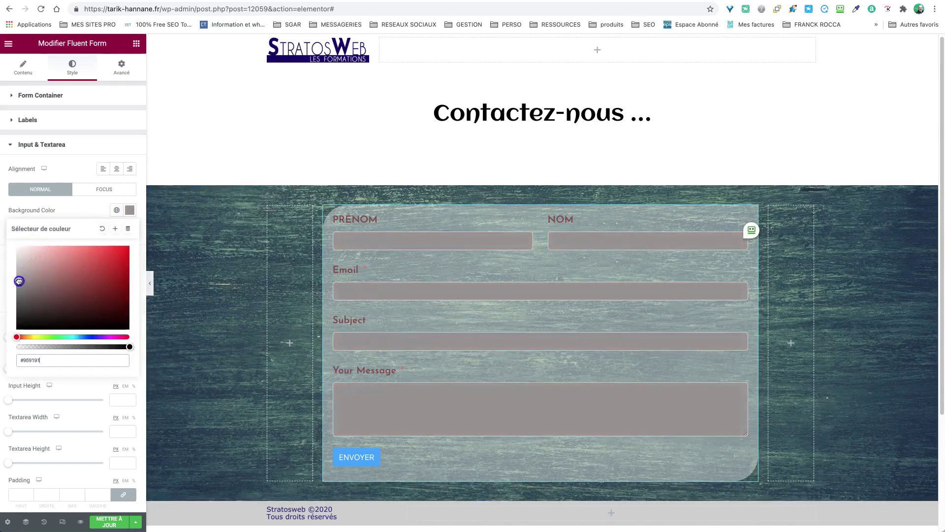
{"action": "left_click", "coordinate": [69, 209]}
- Set the normal-state text color of the input and textarea fields to white #FFFFFF
{"action": "left_click", "coordinate": [126, 229]}
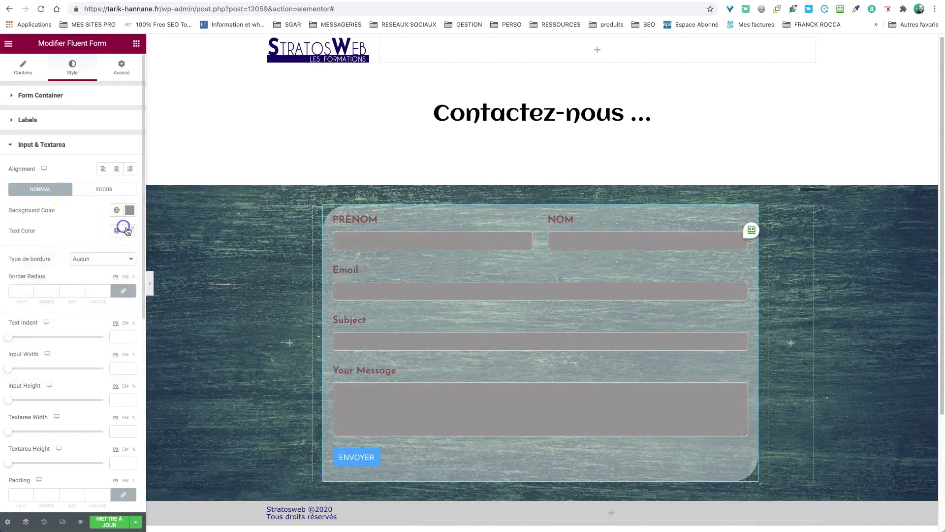
{"action": "left_click_drag", "start_coordinate": [50, 316], "coordinate": [15, 259]}
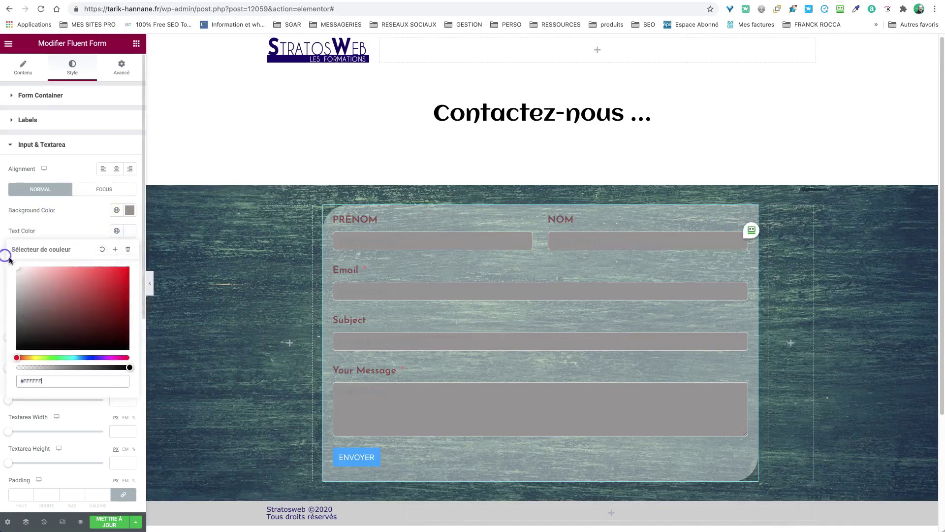
{"action": "left_click", "coordinate": [47, 221]}
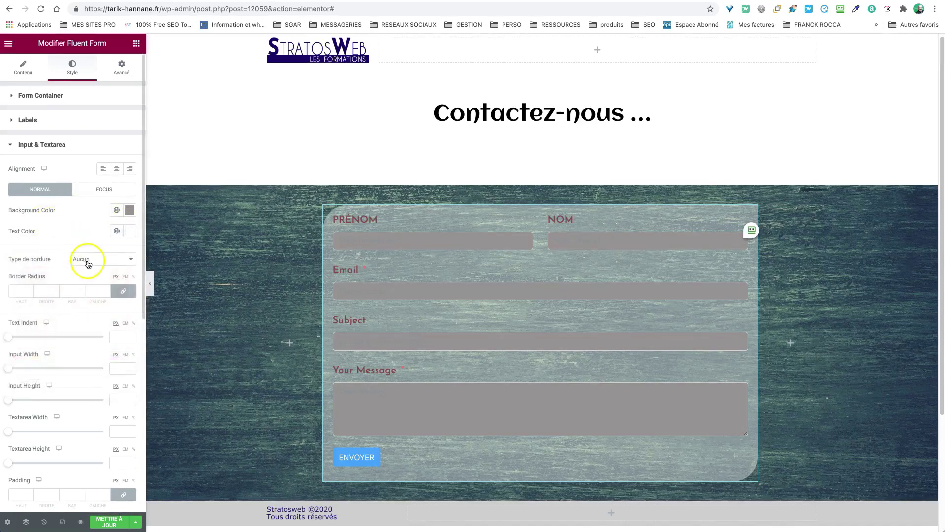
{"action": "scroll", "coordinate": [75, 314], "scroll_direction": "down", "scroll_amount": 4}
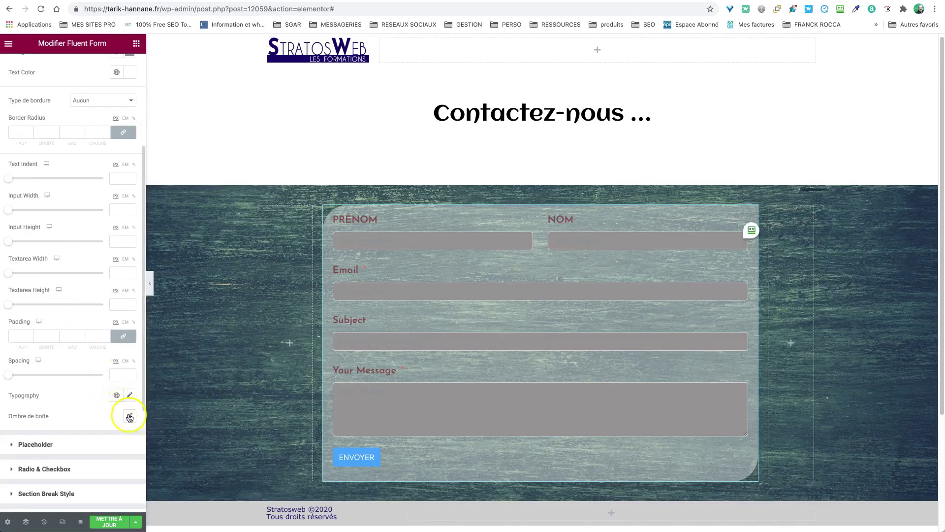
{"action": "left_click", "coordinate": [129, 397]}
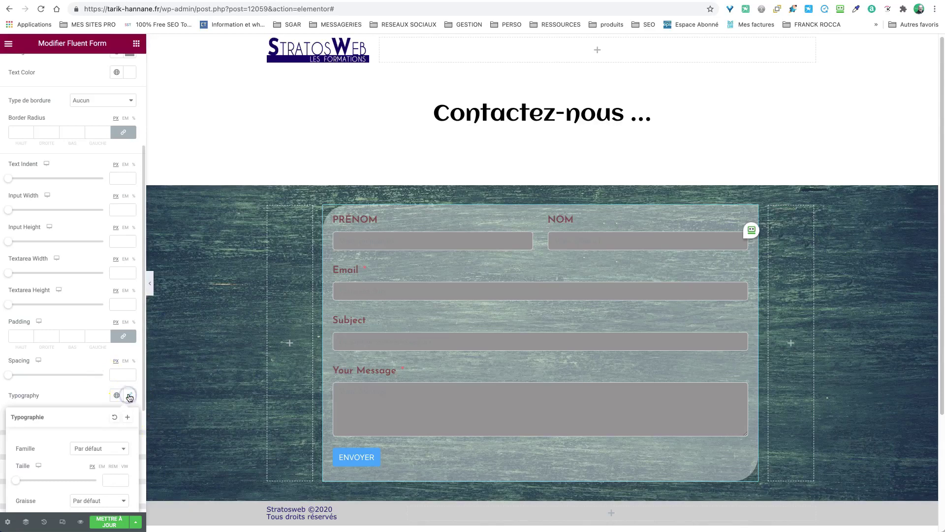
{"action": "left_click", "coordinate": [71, 385]}
{"action": "scroll", "coordinate": [70, 291], "scroll_direction": "up", "scroll_amount": 5}
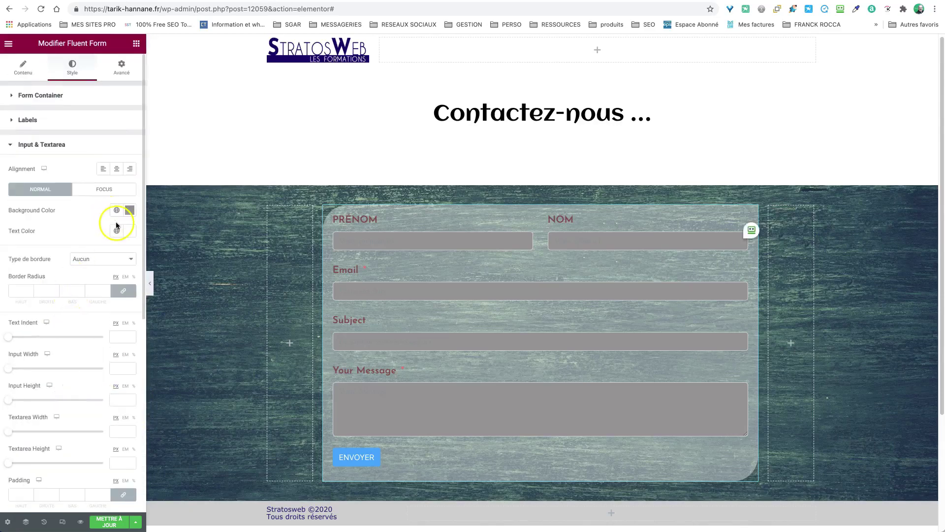
- Change the input and textarea fields' normal-state background color to white
{"action": "left_click", "coordinate": [363, 238]}
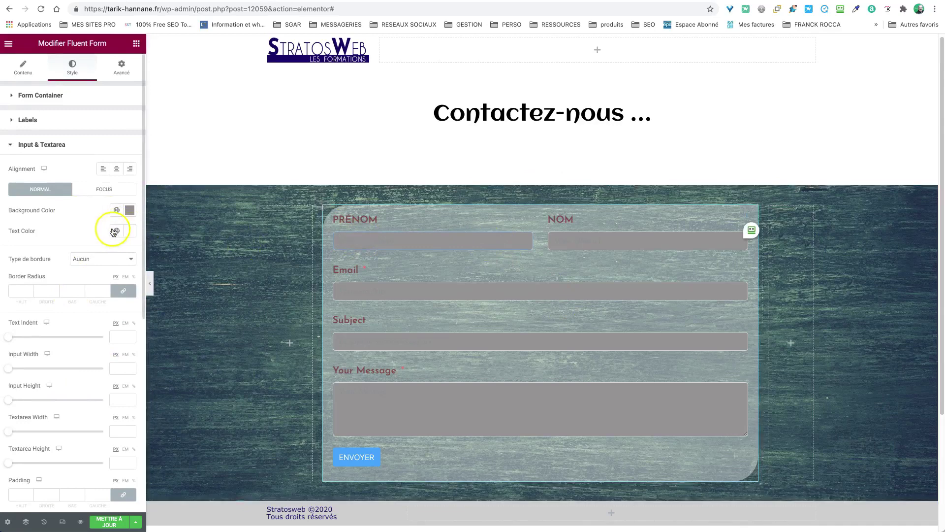
{"action": "left_click", "coordinate": [102, 191]}
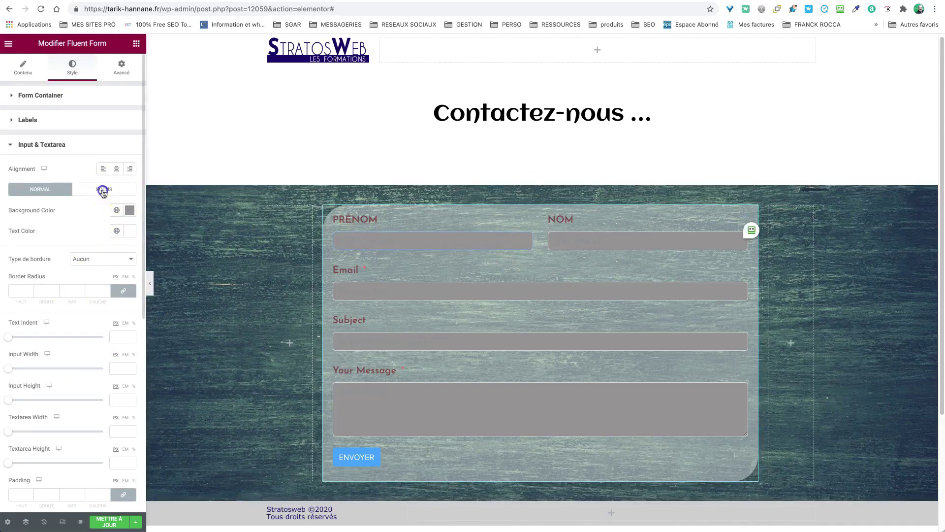
{"action": "left_click", "coordinate": [47, 190]}
{"action": "left_click", "coordinate": [130, 210]}
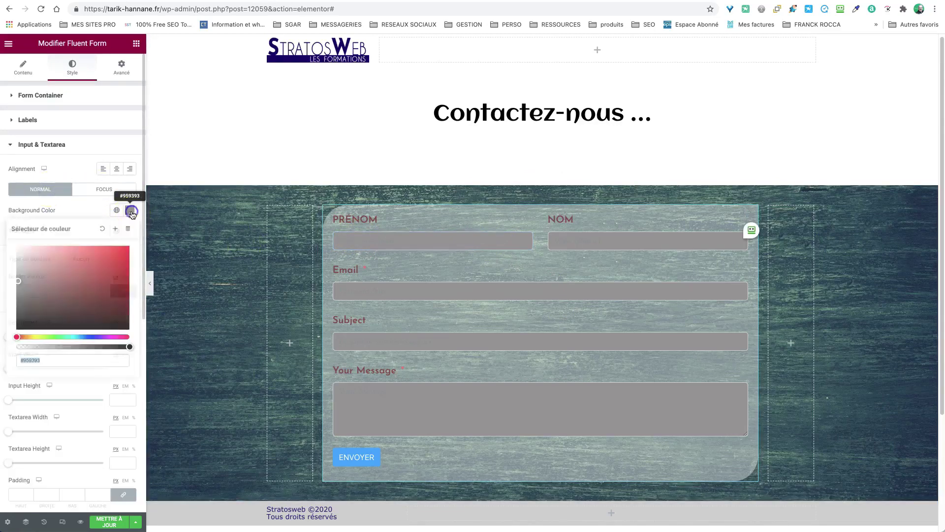
{"action": "left_click_drag", "start_coordinate": [55, 265], "coordinate": [41, 226]}
{"action": "left_click", "coordinate": [95, 205]}
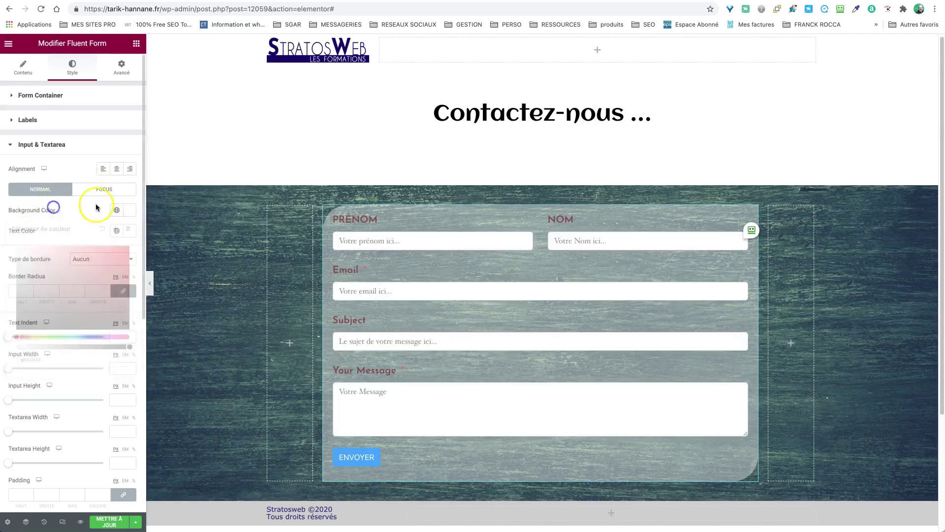
- Show the input fields' focus-state style options and update the page to save the form styling
{"action": "left_click", "coordinate": [114, 191]}
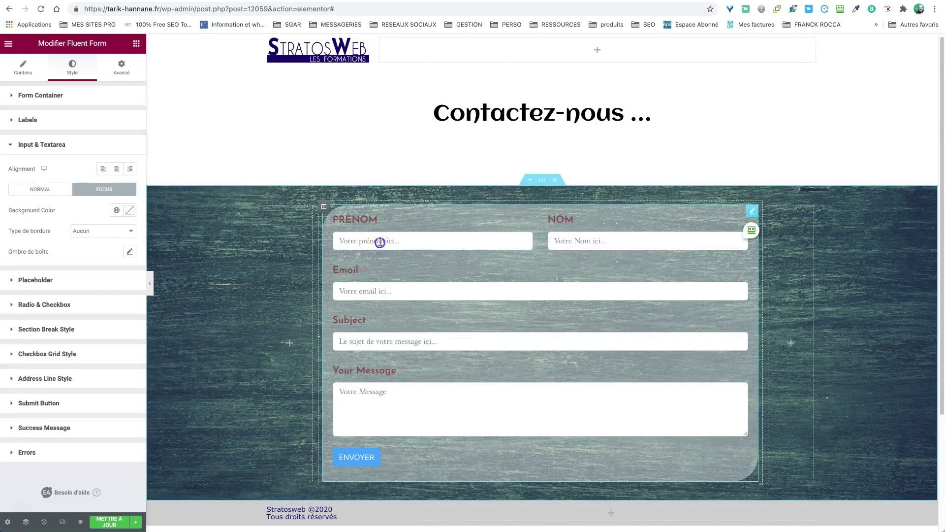
{"action": "left_click", "coordinate": [110, 522]}
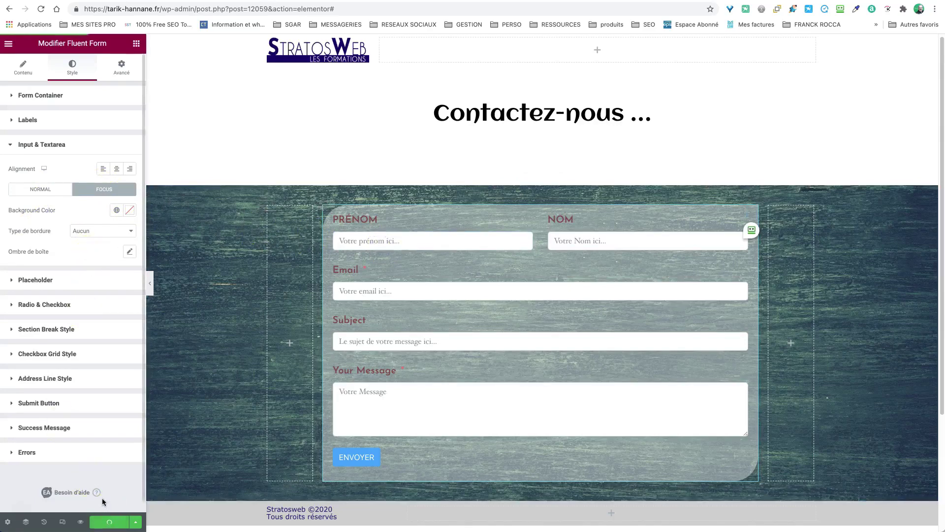
- Set the form placeholders' text color to a soft greyish red, about #A28A8A, and collapse the placeholder settings
{"action": "left_click", "coordinate": [33, 279]}
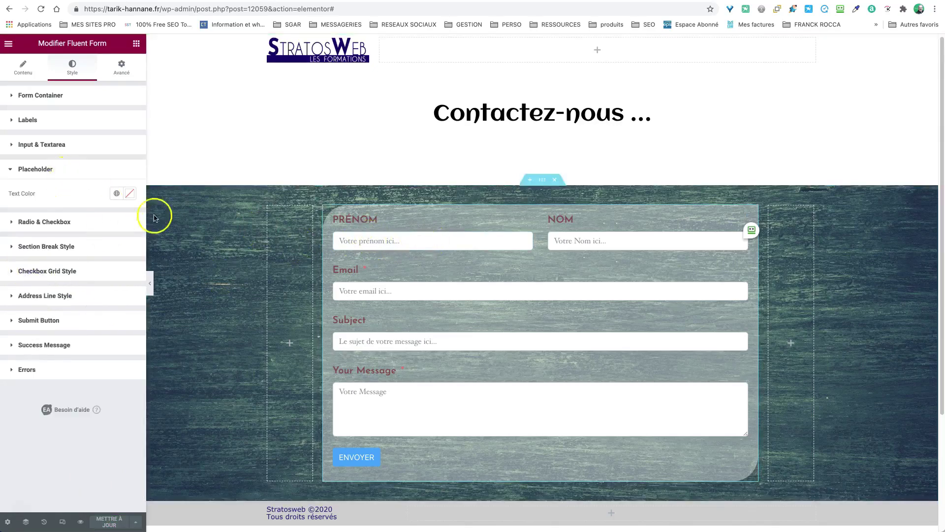
{"action": "left_click", "coordinate": [129, 193]}
{"action": "left_click", "coordinate": [99, 240]}
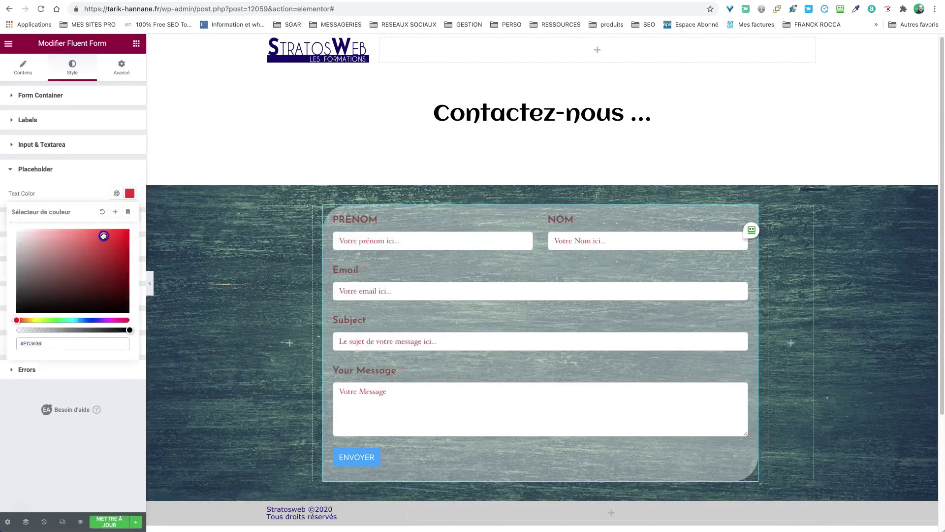
{"action": "mouse_move", "coordinate": [100, 240]}
{"action": "left_mouse_down"}
{"action": "mouse_move", "coordinate": [103, 247]}
{"action": "mouse_move", "coordinate": [49, 274]}
{"action": "mouse_move", "coordinate": [64, 266]}
{"action": "mouse_move", "coordinate": [27, 244]}
{"action": "mouse_move", "coordinate": [39, 262]}
{"action": "left_mouse_up"}
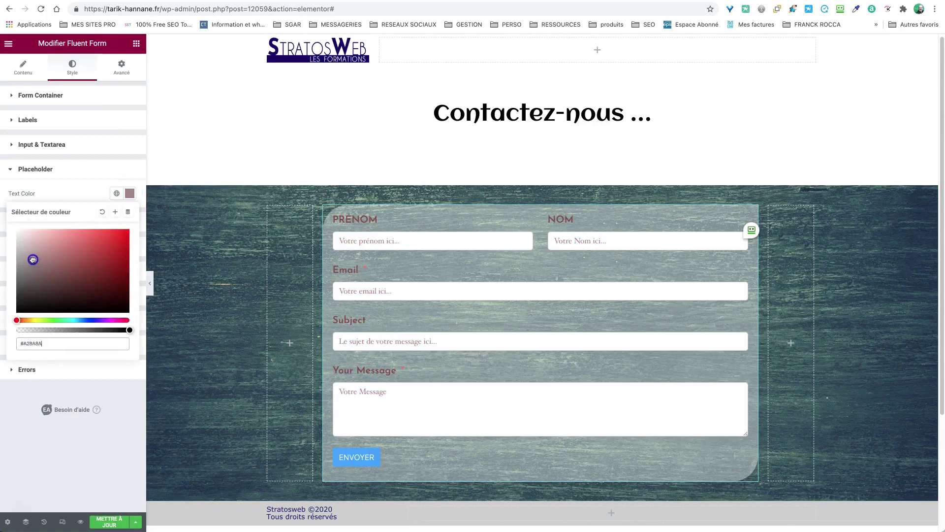
{"action": "left_click", "coordinate": [75, 181]}
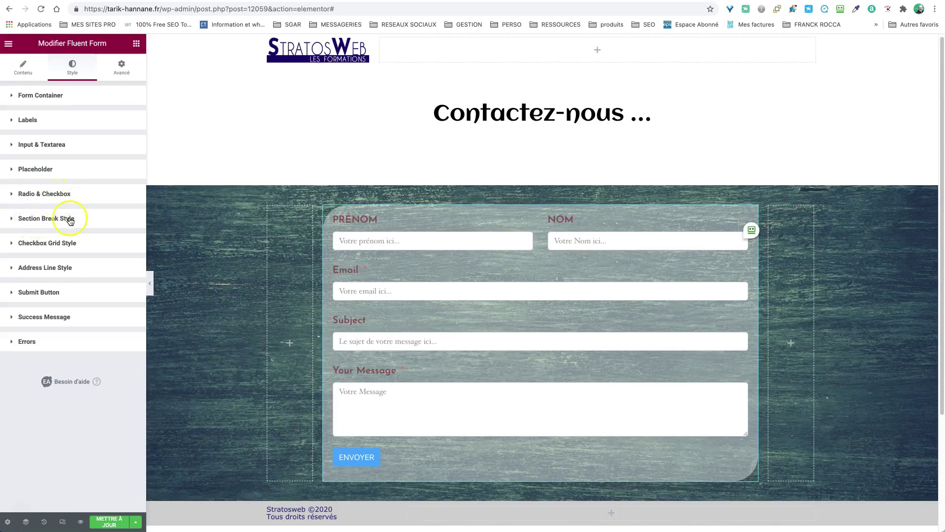
- Set the submit button's normal-state background color to green, about #2A890F
{"action": "left_click", "coordinate": [40, 293]}
{"action": "scroll", "coordinate": [69, 289], "scroll_direction": "down", "scroll_amount": 4}
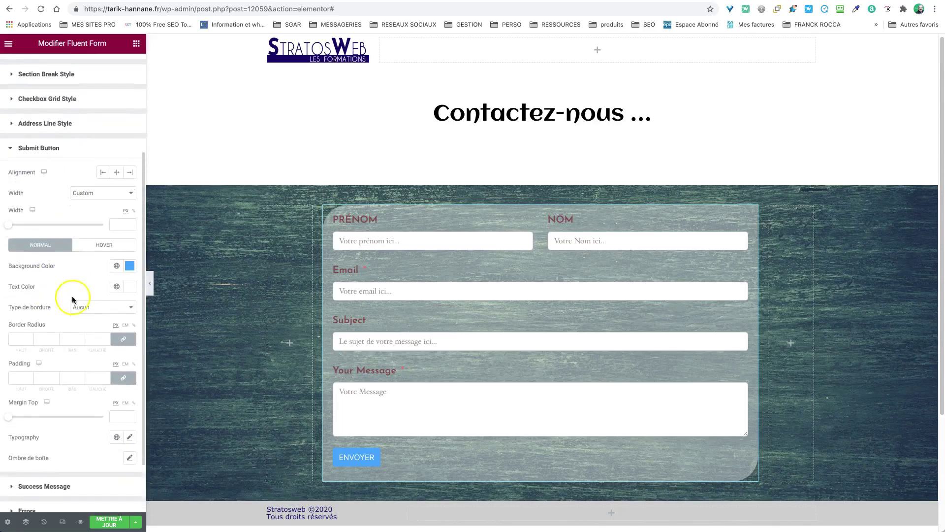
{"action": "left_click", "coordinate": [129, 266]}
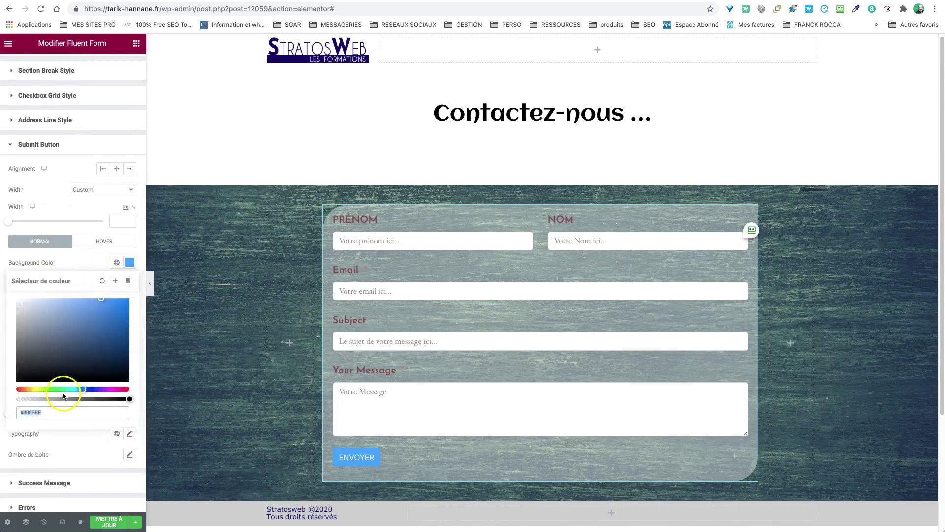
{"action": "left_click", "coordinate": [49, 389]}
{"action": "left_click_drag", "start_coordinate": [101, 344], "coordinate": [117, 337]}
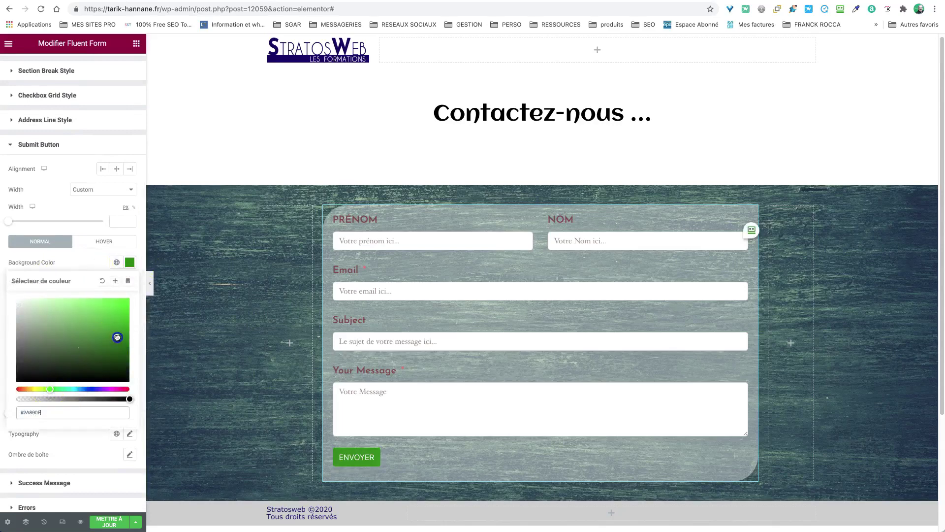
{"action": "left_click", "coordinate": [69, 432]}
- Set the submit button's hover-state background color to orange #FF7201
{"action": "left_click", "coordinate": [101, 241]}
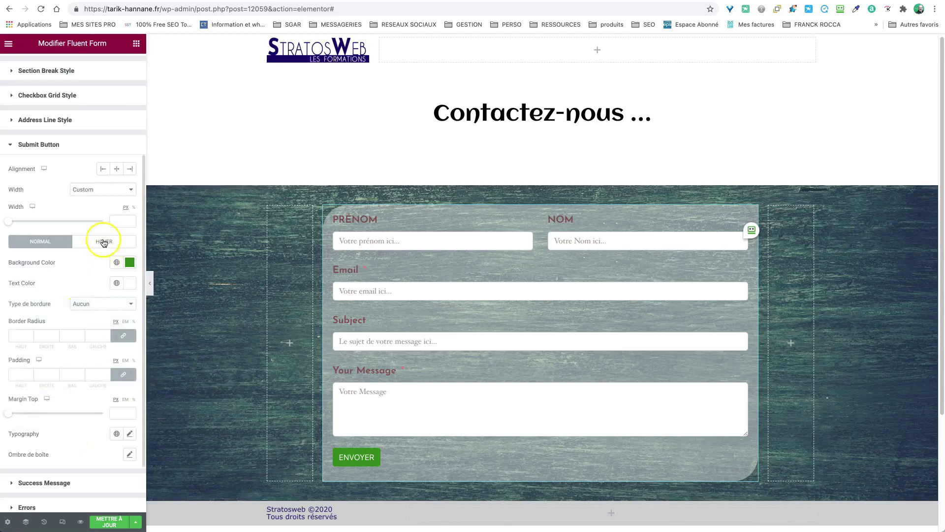
{"action": "left_click", "coordinate": [94, 280]}
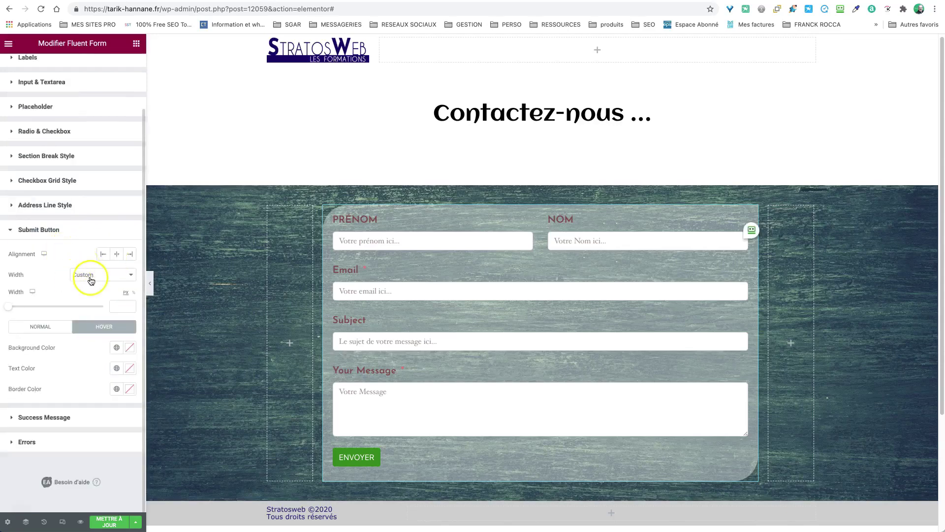
{"action": "left_click", "coordinate": [130, 350]}
{"action": "left_click", "coordinate": [73, 466]}
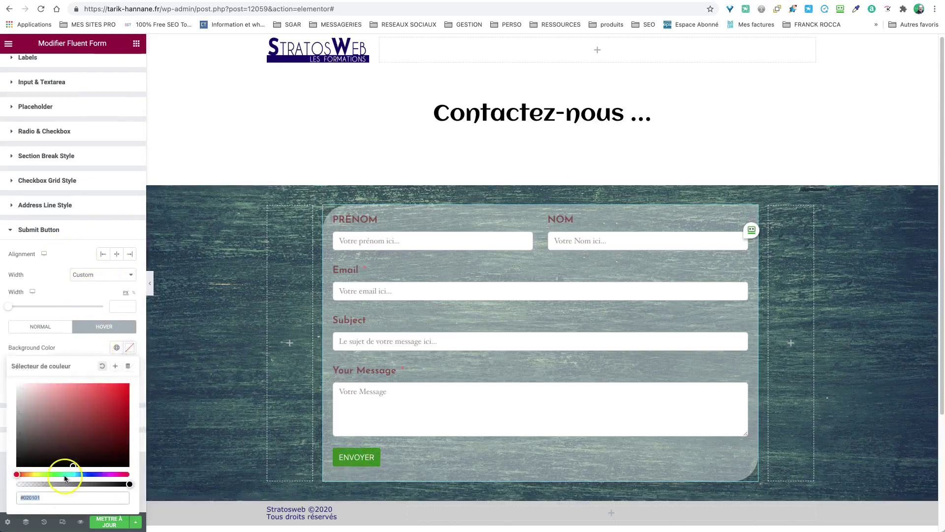
{"action": "left_click", "coordinate": [28, 474]}
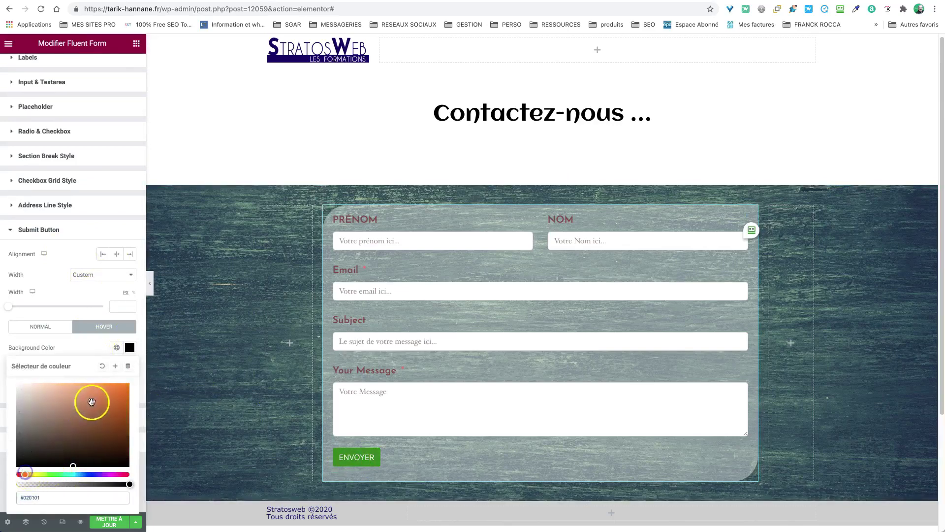
{"action": "left_click_drag", "start_coordinate": [90, 400], "coordinate": [127, 371]}
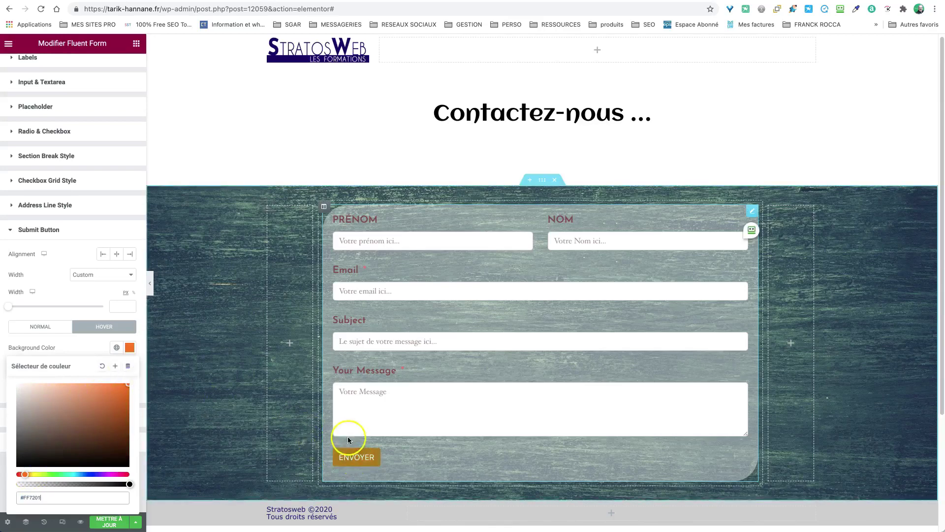
{"action": "left_click", "coordinate": [78, 343]}
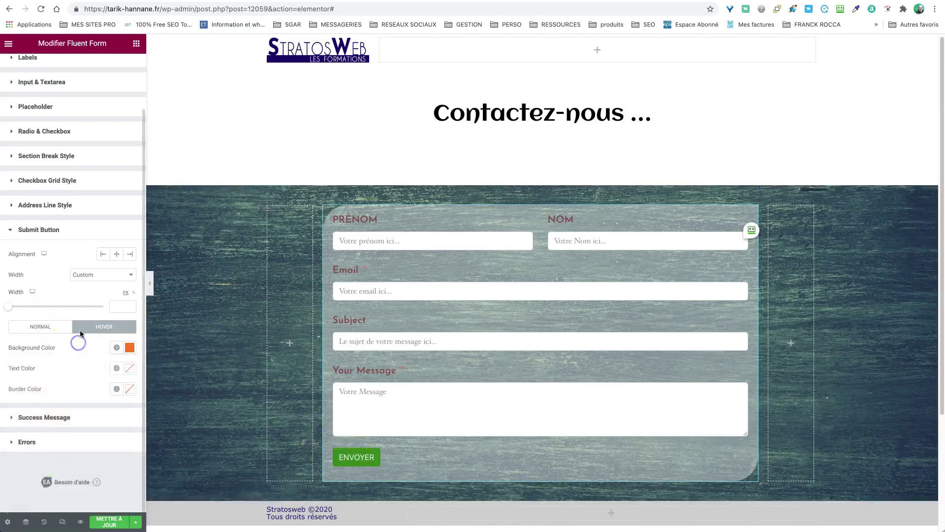
- Review the form's success message and error message options, and update the page to save the button styling
{"action": "left_click", "coordinate": [51, 418]}
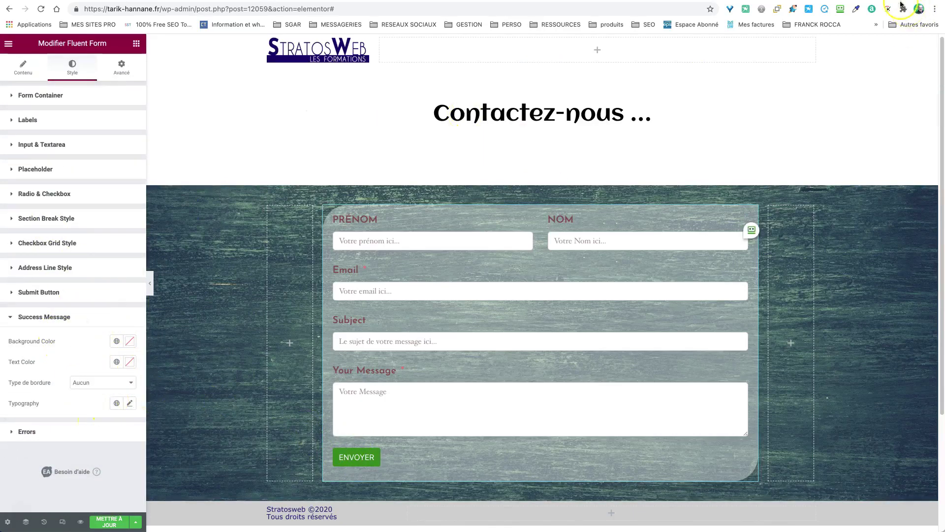
{"action": "left_click", "coordinate": [34, 432]}
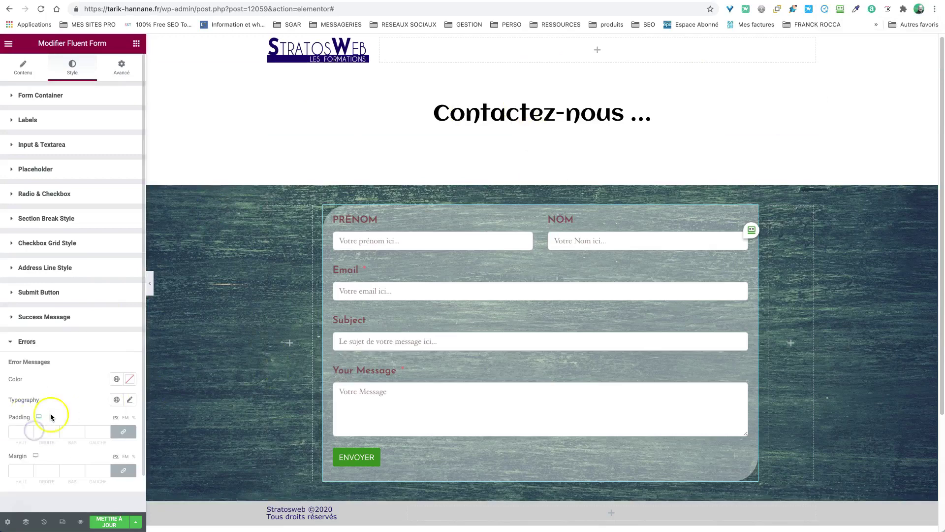
{"action": "scroll", "coordinate": [74, 374], "scroll_direction": "down", "scroll_amount": 1}
{"action": "scroll", "coordinate": [44, 86], "scroll_direction": "up", "scroll_amount": 1}
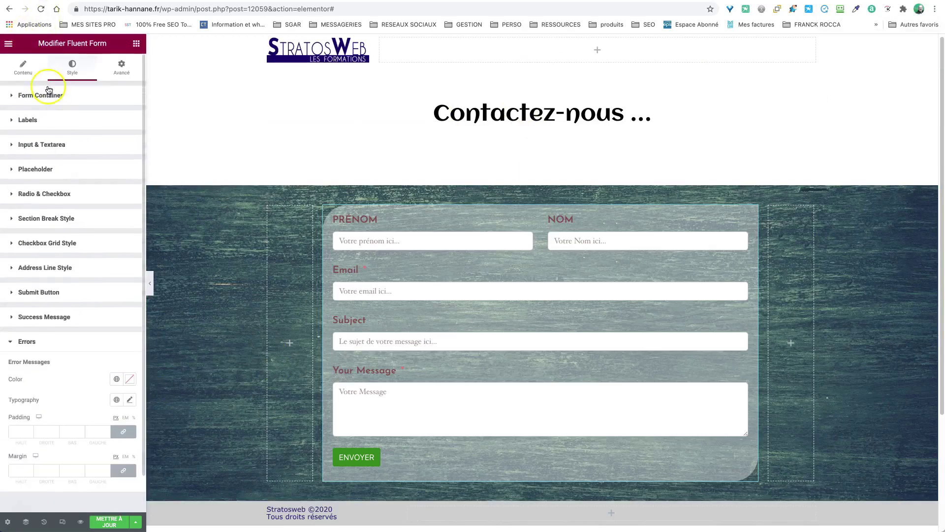
{"action": "left_click", "coordinate": [22, 68]}
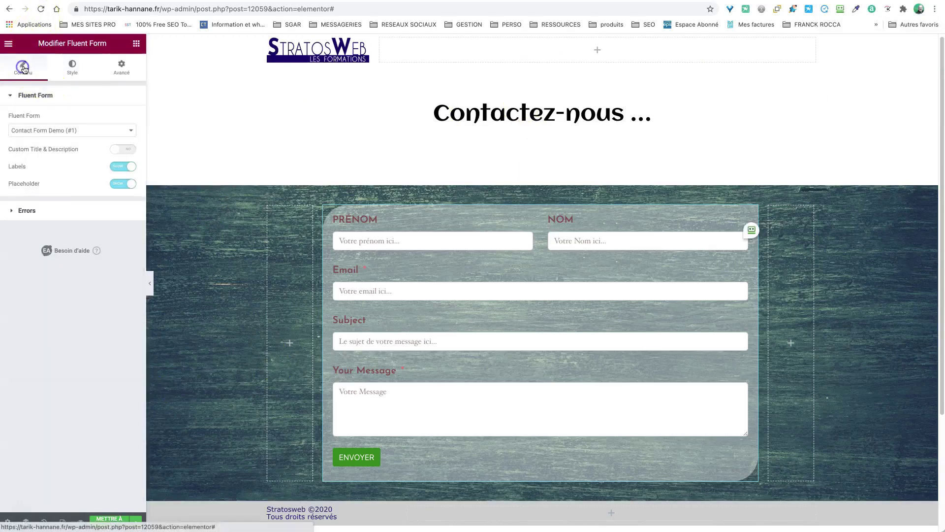
{"action": "left_click", "coordinate": [28, 210]}
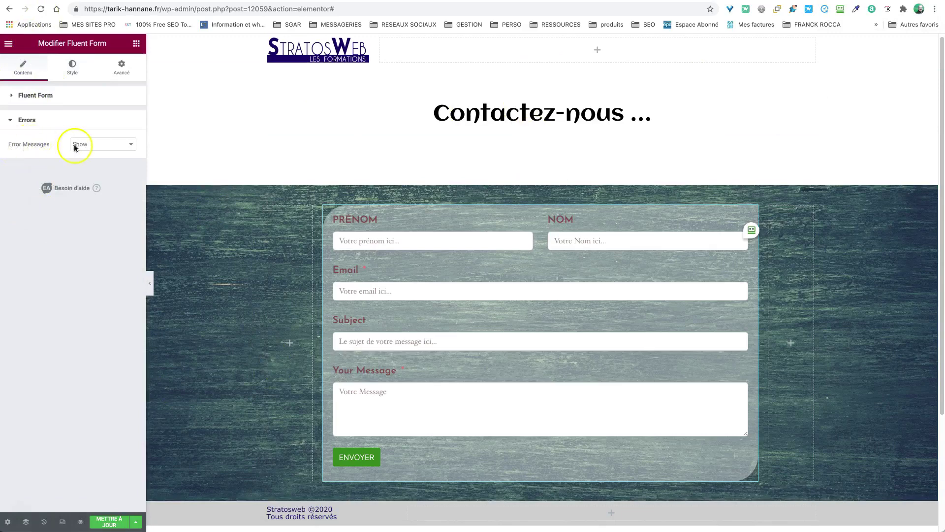
{"action": "left_click", "coordinate": [104, 523]}
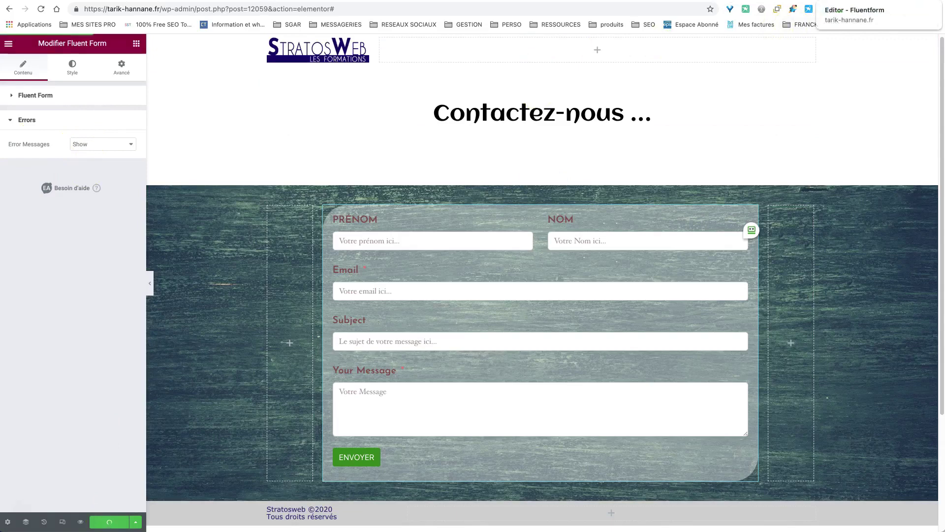
- Switch to the Fluent Forms editor browser tab and save the contact form
{"action": "left_click", "coordinate": [836, 1]}
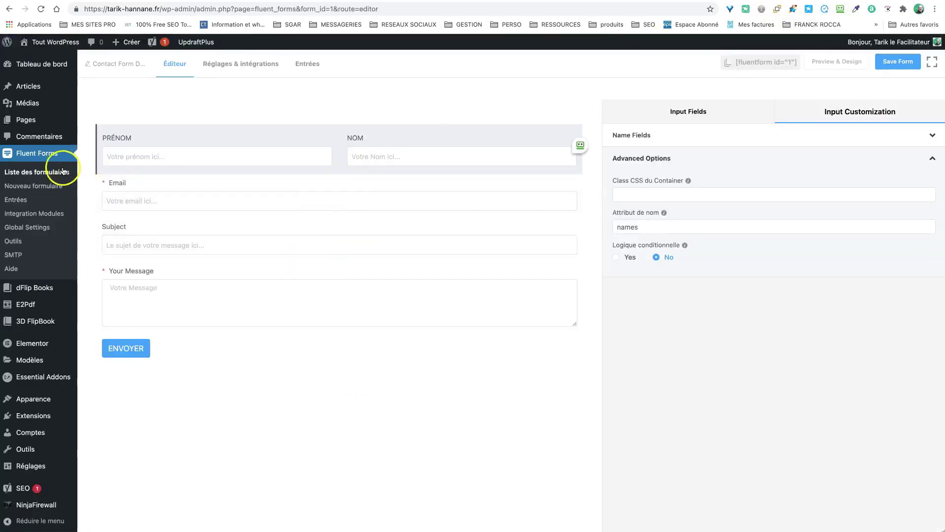
{"action": "left_click", "coordinate": [240, 62]}
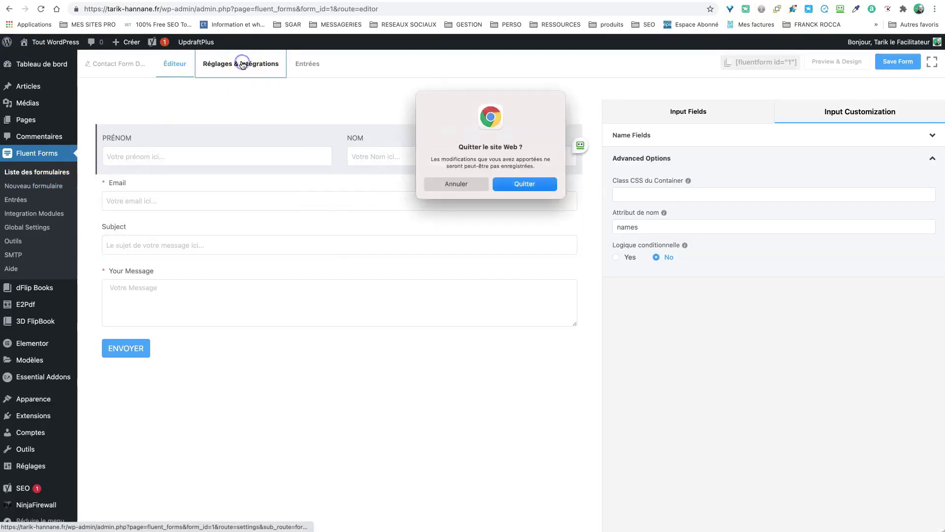
{"action": "left_click", "coordinate": [451, 183]}
{"action": "left_click", "coordinate": [895, 61]}
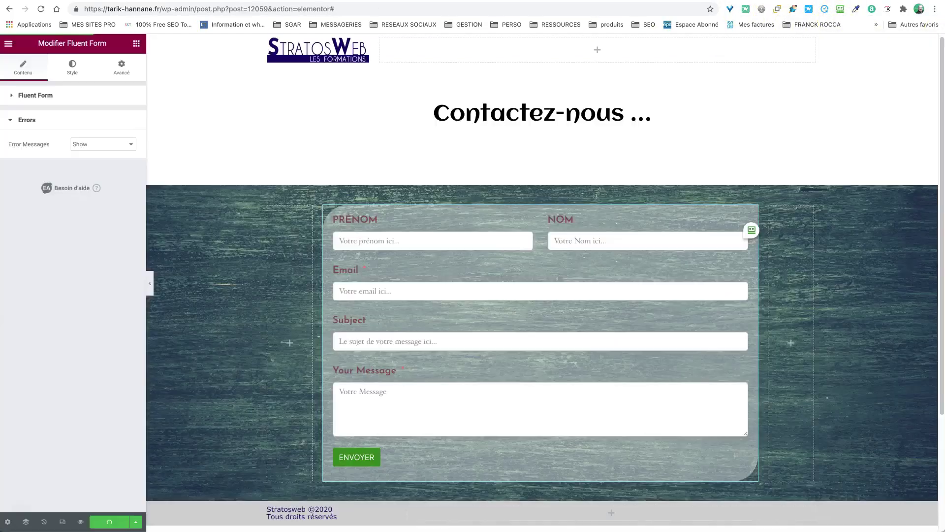
- Exit the Elementor editor to the WordPress page editor and update the Contact page
{"action": "left_click", "coordinate": [9, 43]}
{"action": "left_click", "coordinate": [57, 257]}
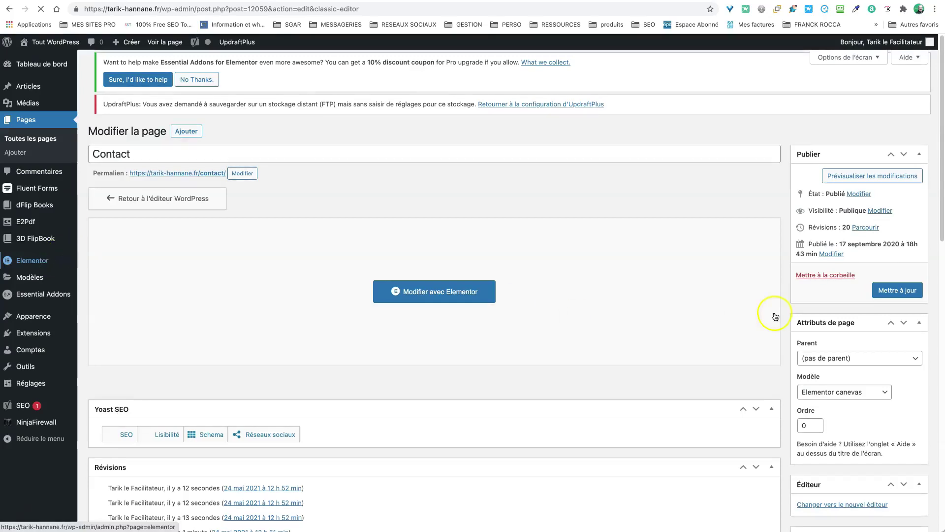
{"action": "left_click", "coordinate": [897, 333]}
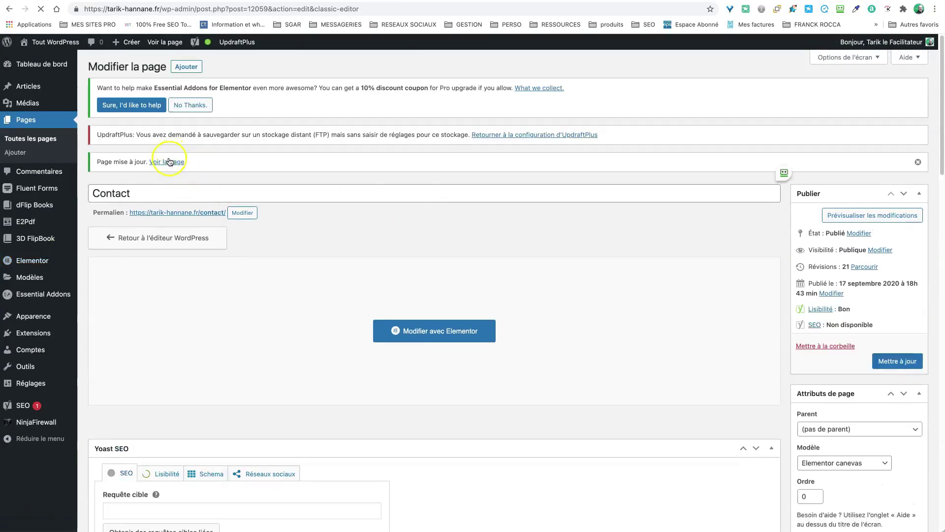
- View the published contact page and compare its form with the lecodexdemarthe.com contact form
{"action": "left_click", "coordinate": [169, 162]}
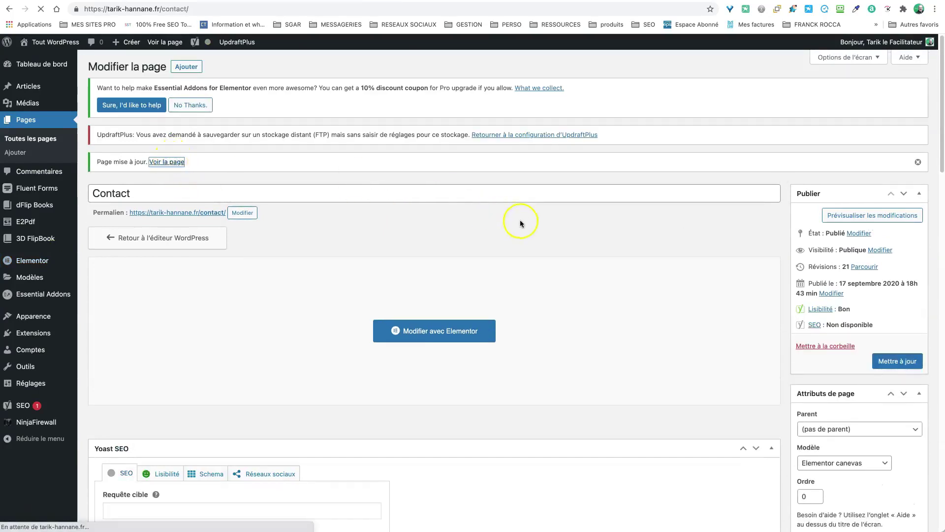
{"action": "scroll", "coordinate": [550, 266], "scroll_direction": "down", "scroll_amount": 1}
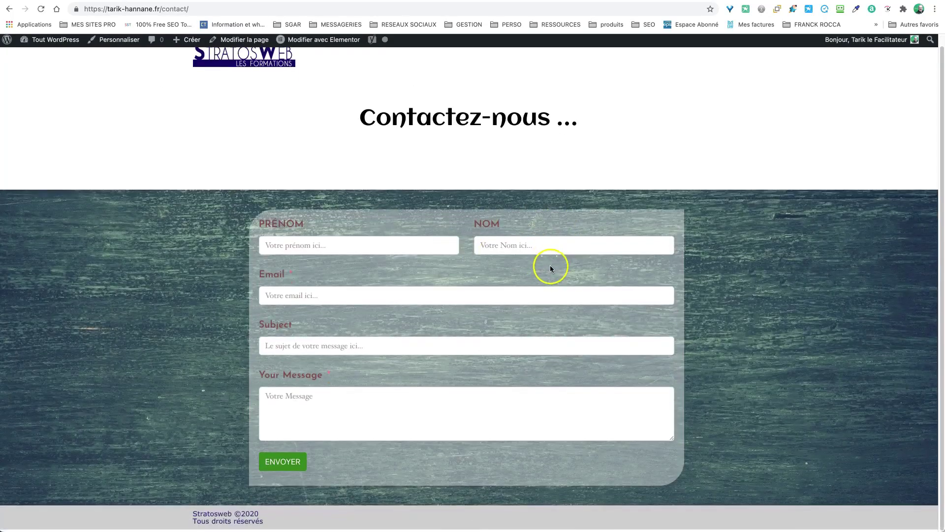
{"action": "scroll", "coordinate": [561, 261], "scroll_direction": "up", "scroll_amount": 1}
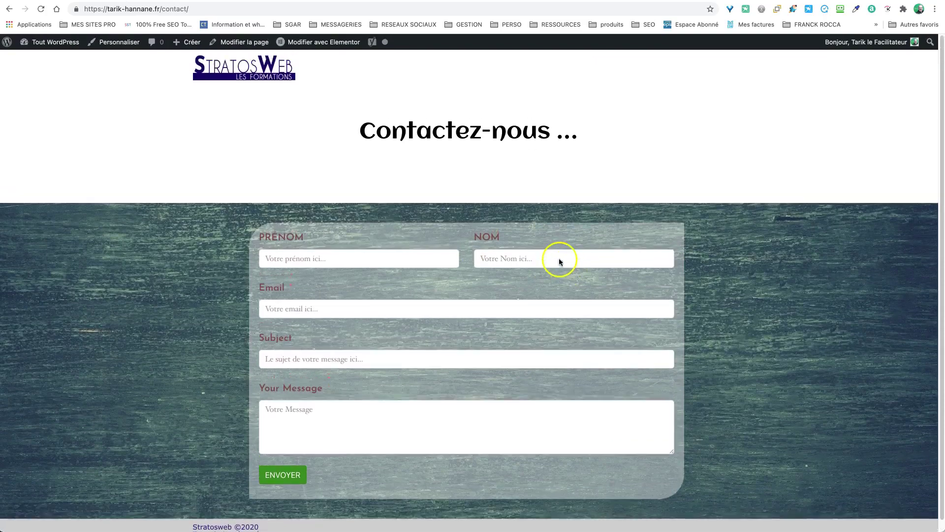
{"action": "scroll", "coordinate": [560, 259], "scroll_direction": "up", "scroll_amount": 1}
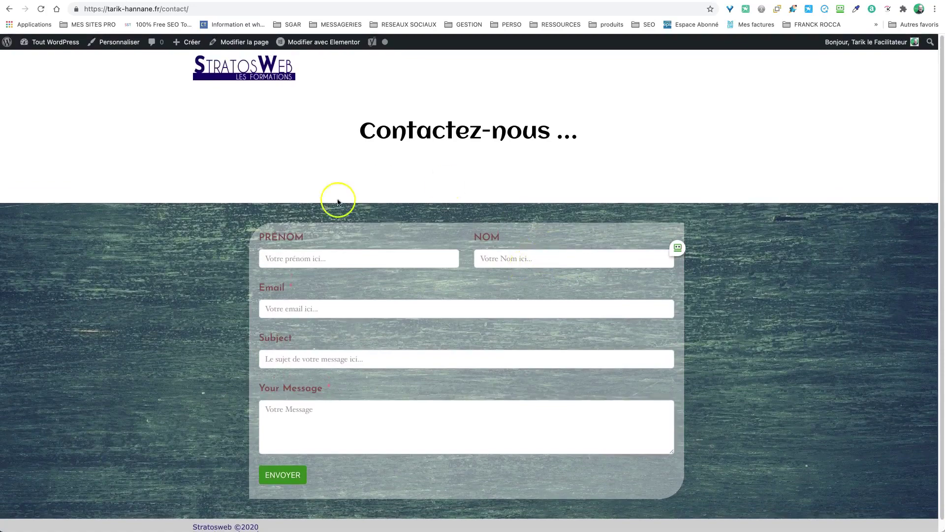
{"action": "left_click", "coordinate": [866, 4]}
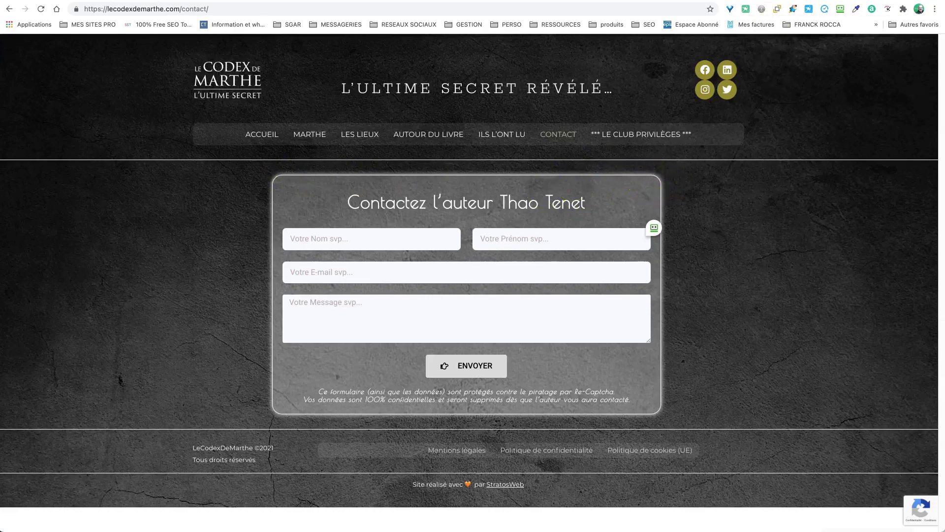
{"action": "left_click", "coordinate": [868, 7]}
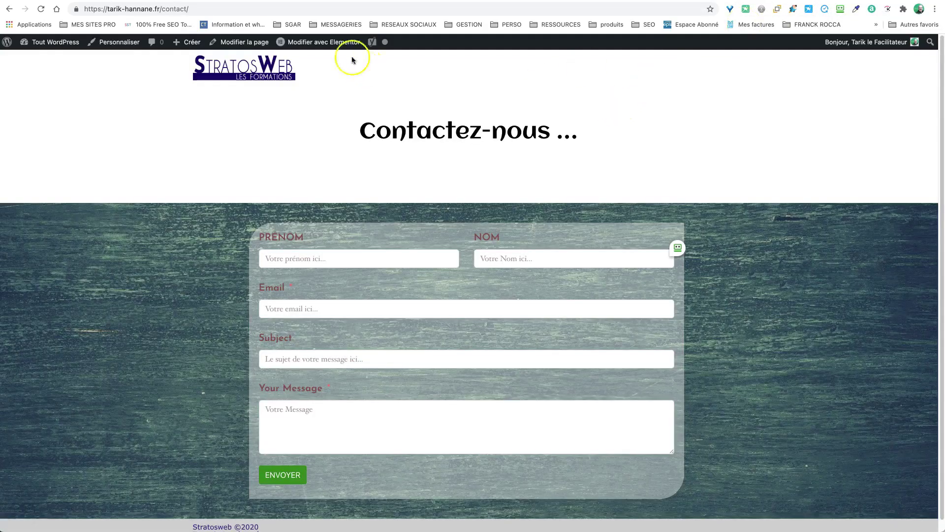
- Reopen the contact page in Elementor and show the Fluent Form widget's style options
{"action": "left_click", "coordinate": [326, 43]}
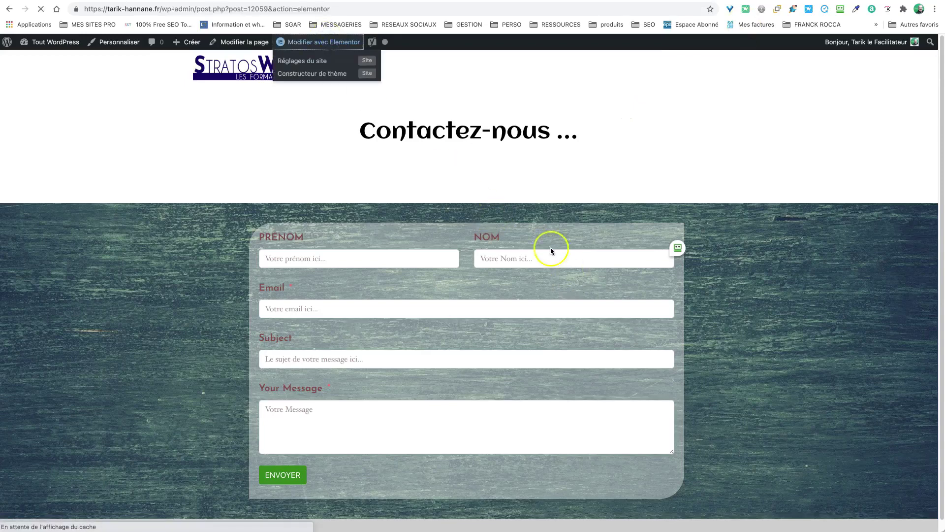
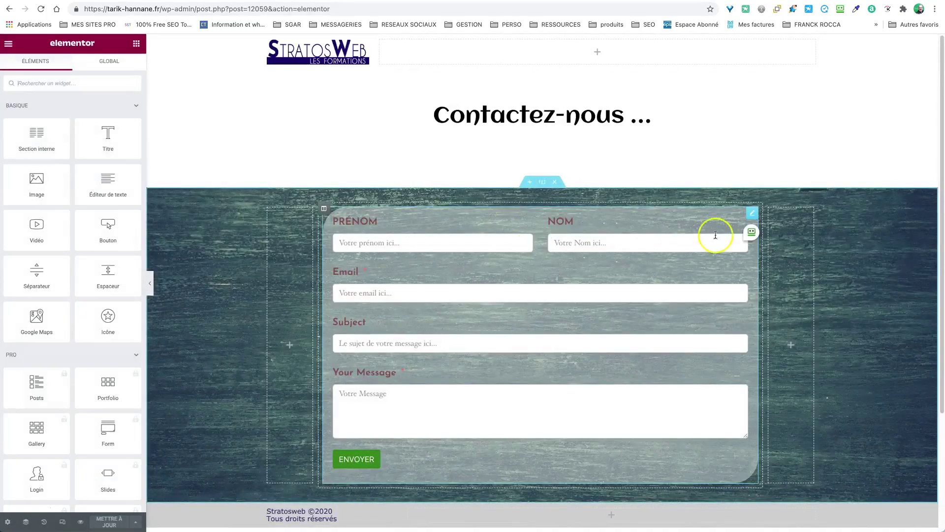
{"action": "left_click", "coordinate": [752, 213]}
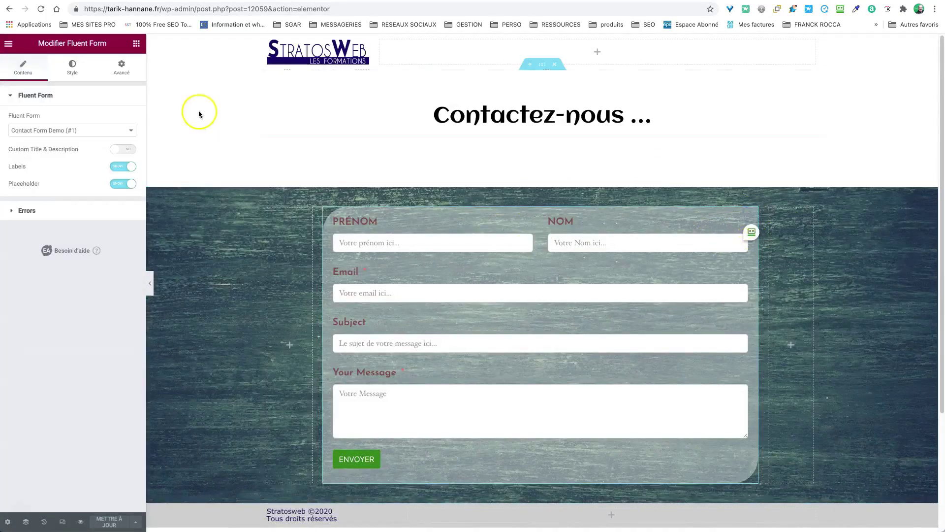
{"action": "left_click", "coordinate": [72, 67]}
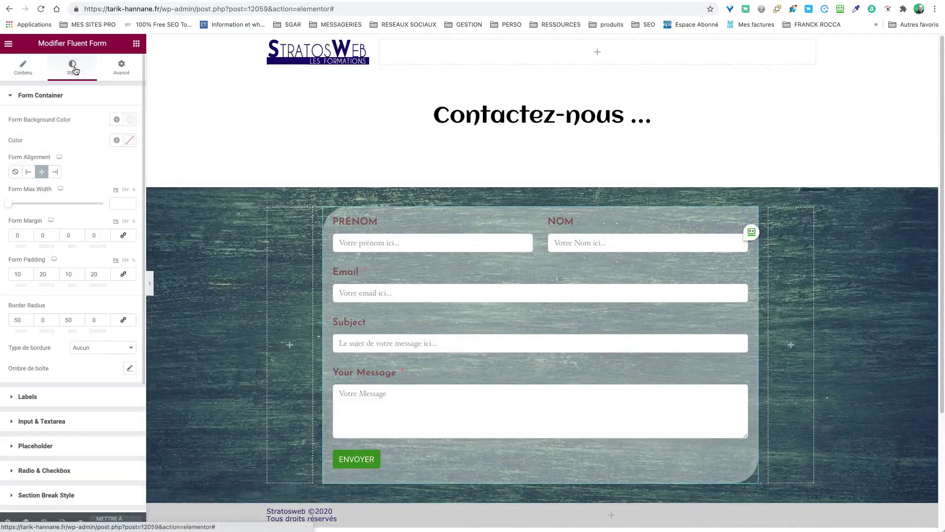
{"action": "scroll", "coordinate": [72, 160], "scroll_direction": "down", "scroll_amount": 5}
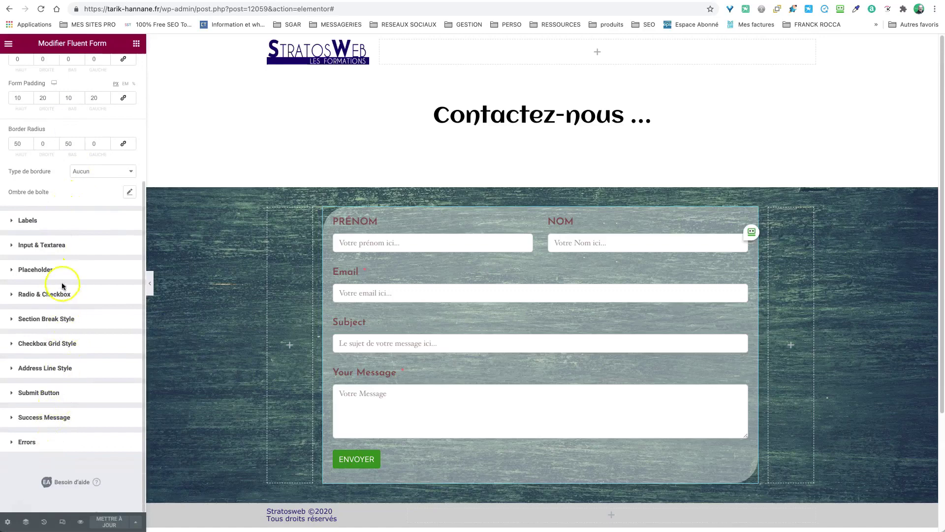
{"action": "scroll", "coordinate": [63, 259], "scroll_direction": "up", "scroll_amount": 5}
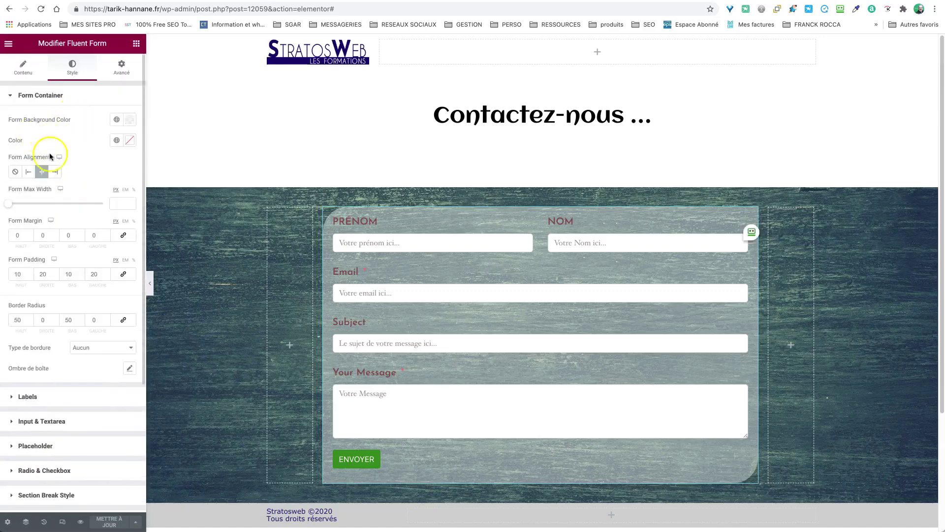
- Add a continuous (Continue) border in white #FFFFFF around the form container
{"action": "scroll", "coordinate": [63, 223], "scroll_direction": "down", "scroll_amount": 1}
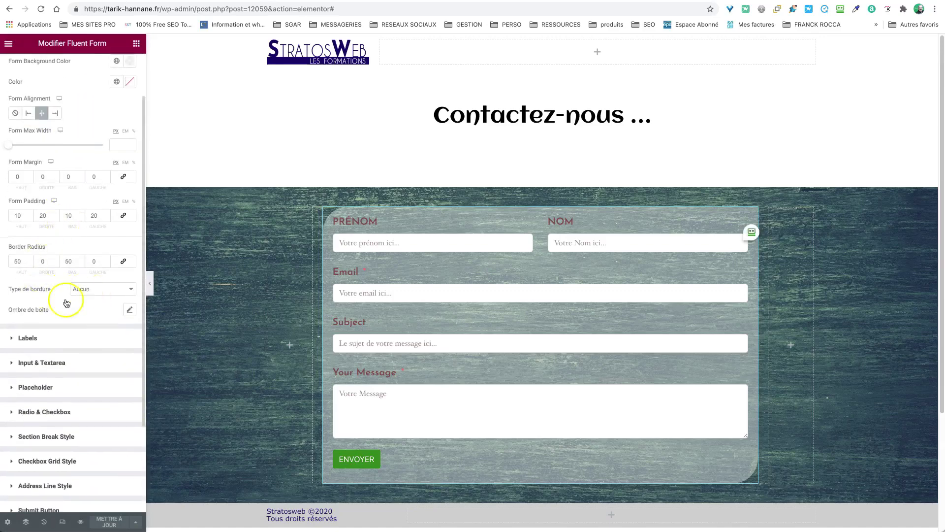
{"action": "left_click", "coordinate": [88, 288]}
{"action": "left_click", "coordinate": [89, 299]}
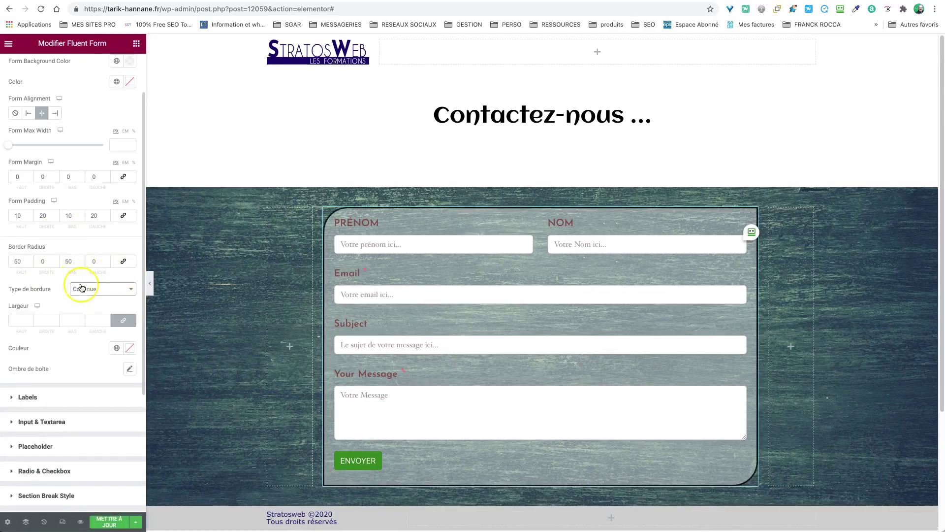
{"action": "left_click", "coordinate": [130, 348]}
{"action": "left_click_drag", "start_coordinate": [59, 412], "coordinate": [17, 384]}
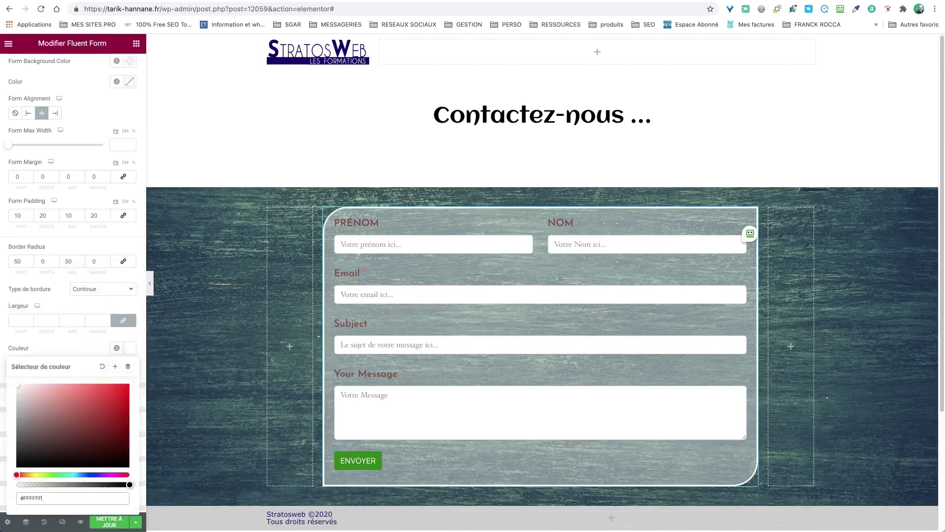
- Set the form container's border width to 2 on all four sides
{"action": "left_click", "coordinate": [107, 318]}
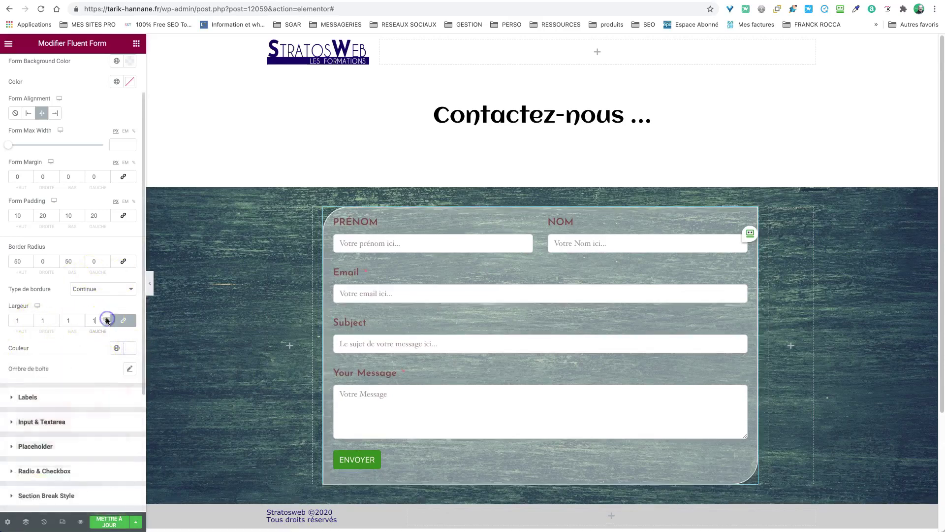
{"action": "left_click", "coordinate": [106, 319]}
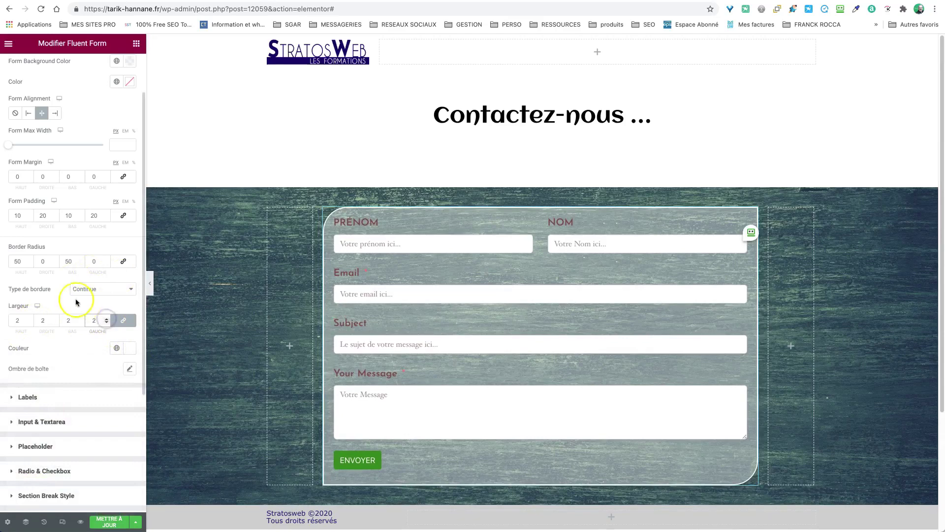
- Try to give the form container's box shadow a fully opaque white colour
{"action": "scroll", "coordinate": [88, 338], "scroll_direction": "down", "scroll_amount": 3}
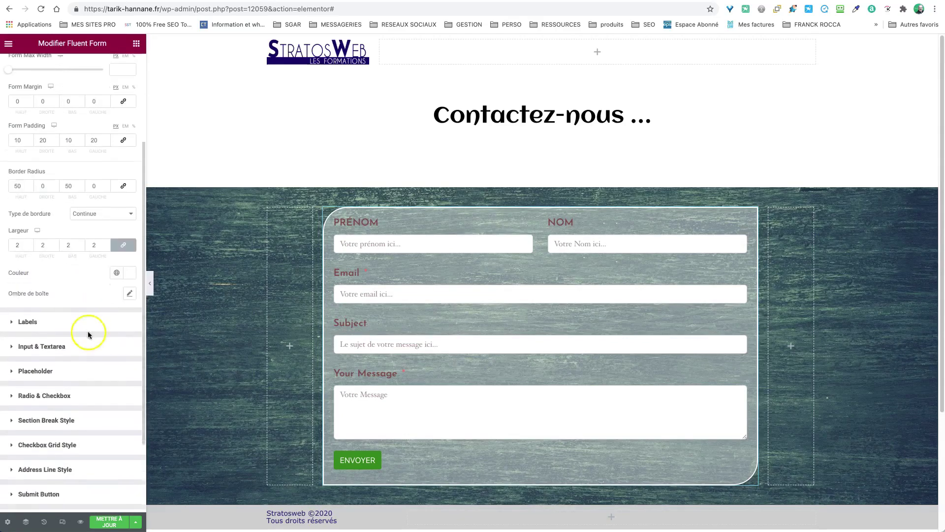
{"action": "left_click", "coordinate": [128, 294]}
{"action": "left_click", "coordinate": [122, 319]}
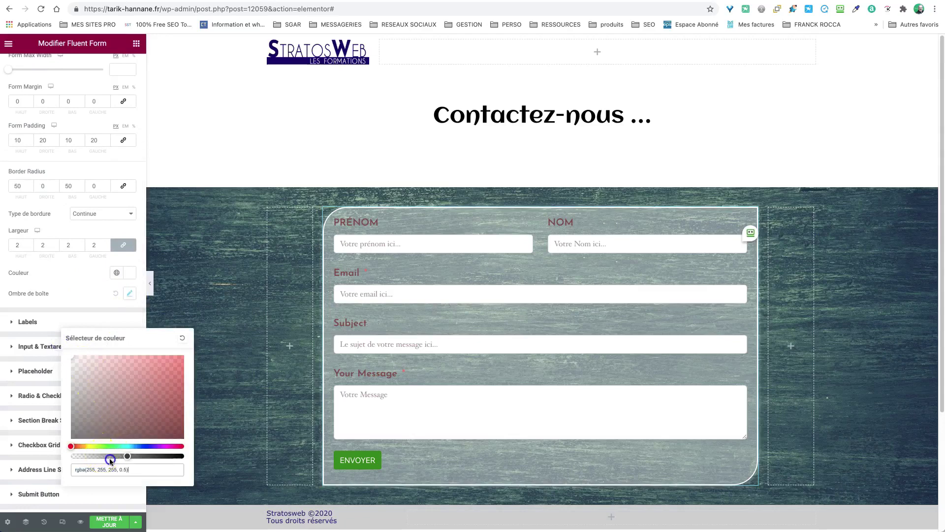
{"action": "left_click_drag", "start_coordinate": [110, 460], "coordinate": [208, 433]}
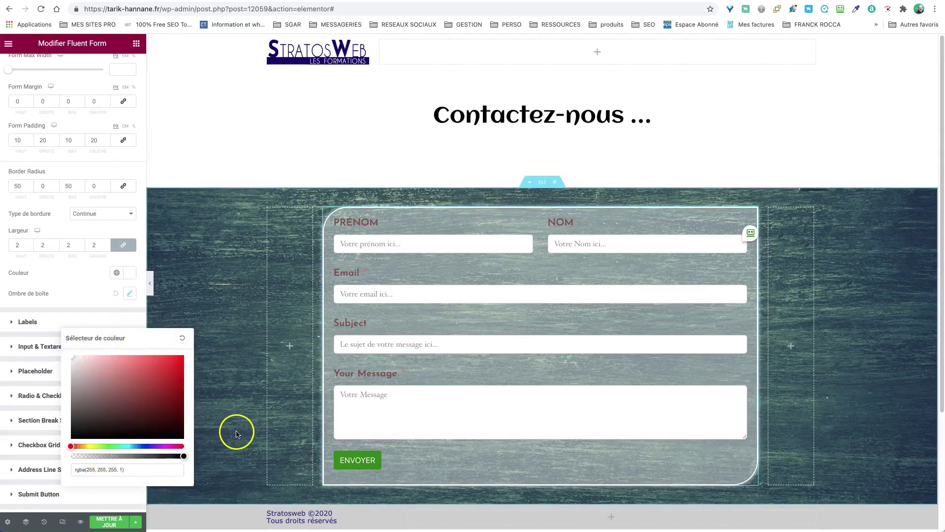
{"action": "left_click", "coordinate": [89, 288]}
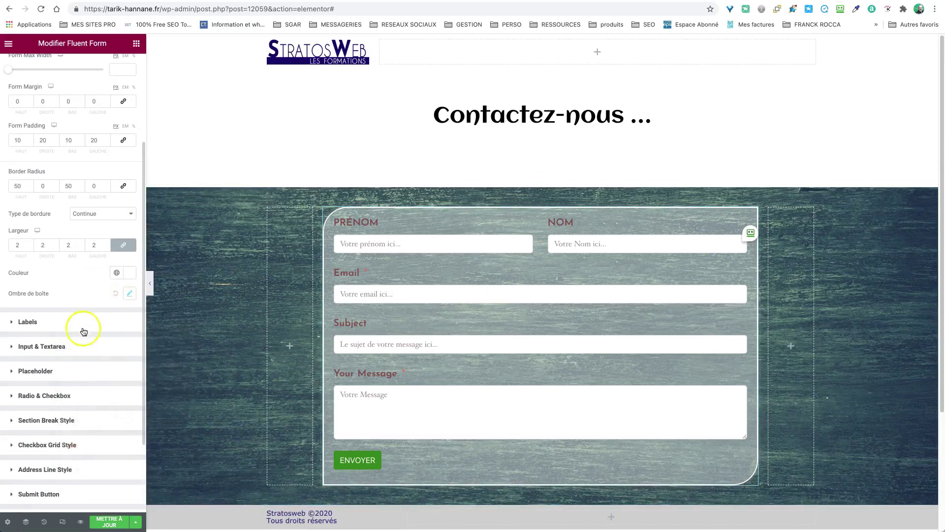
{"action": "left_click", "coordinate": [129, 293]}
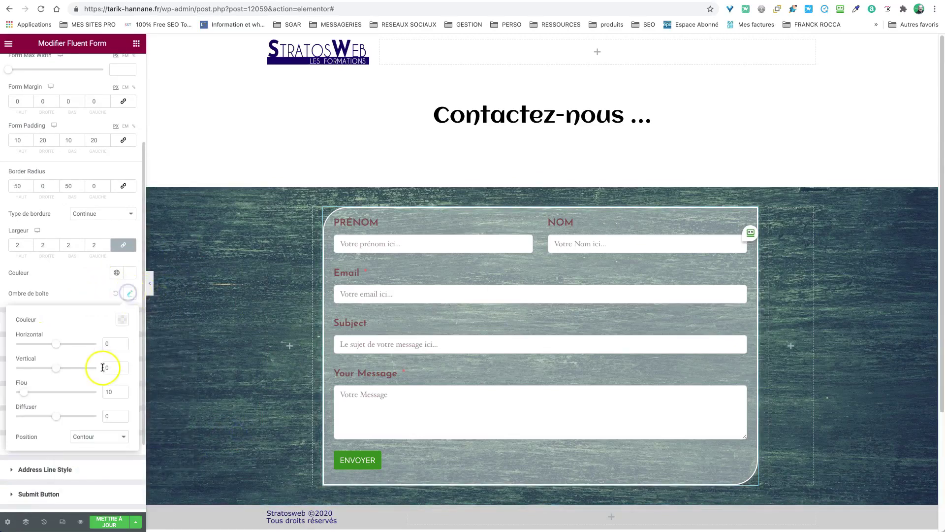
{"action": "left_click", "coordinate": [89, 295]}
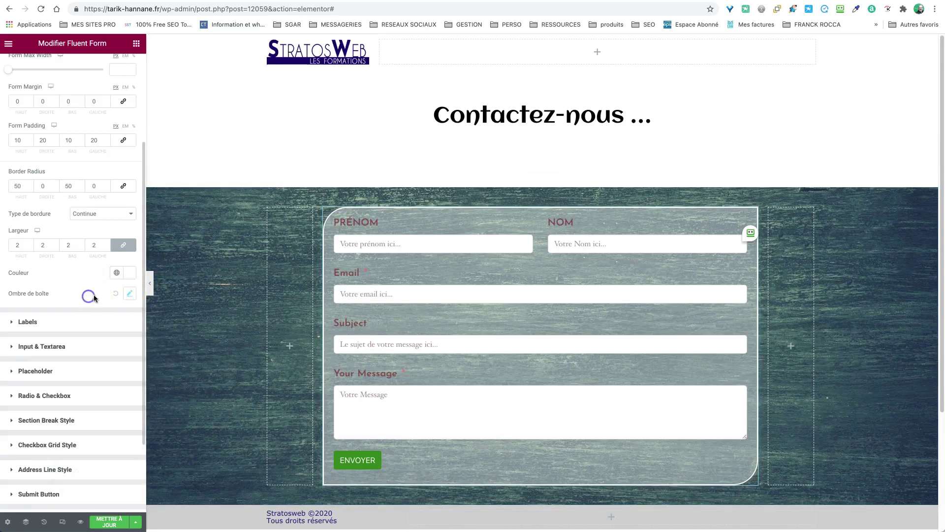
- Give the form container a fully opaque white box shadow with a spread (Diffuser) of 6
{"action": "left_click", "coordinate": [131, 293]}
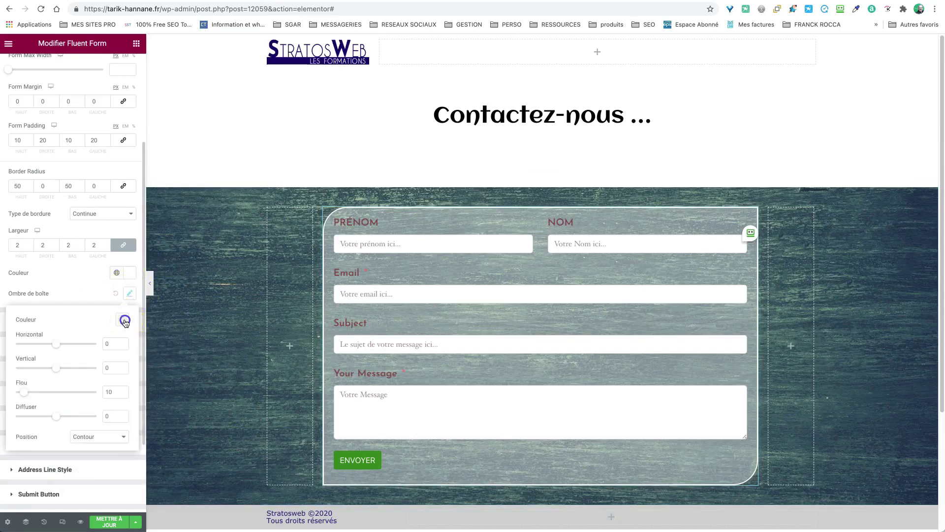
{"action": "left_click", "coordinate": [122, 320]}
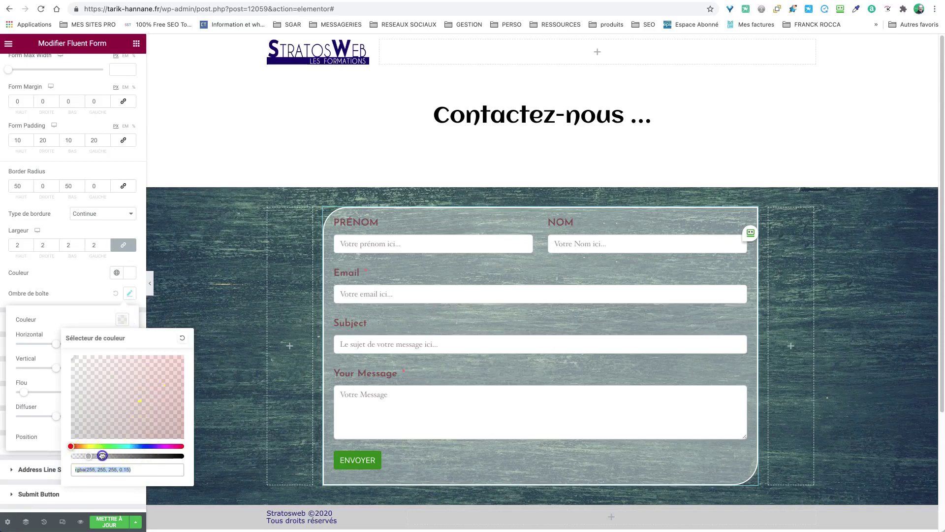
{"action": "left_click_drag", "start_coordinate": [102, 455], "coordinate": [185, 455]}
{"action": "left_click", "coordinate": [127, 384]}
{"action": "left_click_drag", "start_coordinate": [127, 384], "coordinate": [88, 360]}
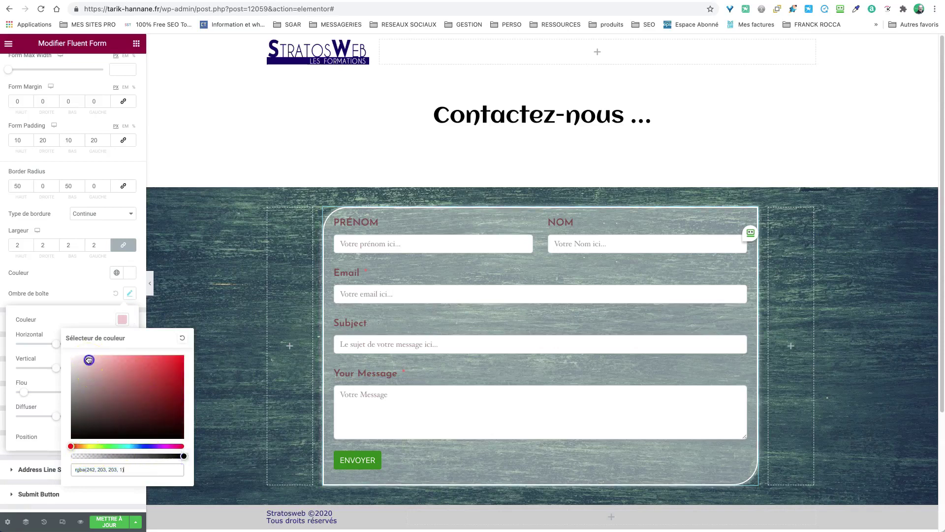
{"action": "left_click", "coordinate": [75, 319]}
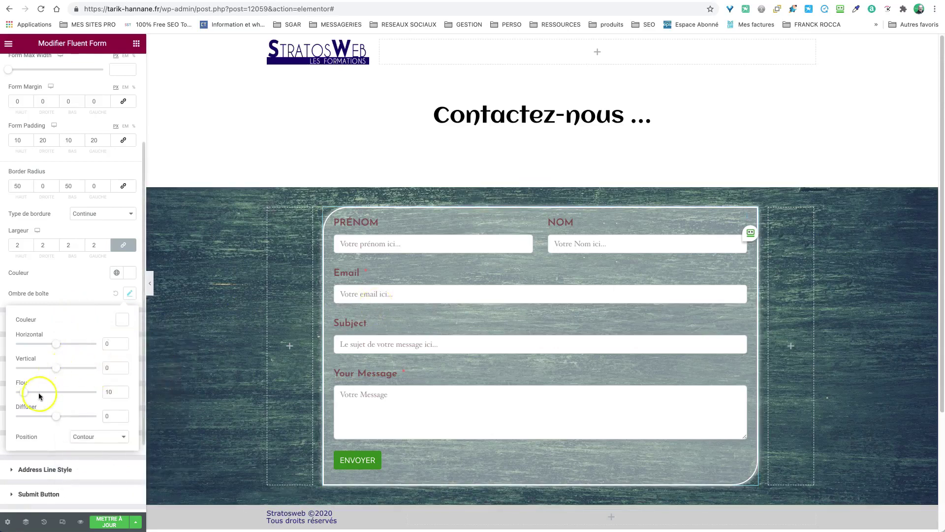
{"action": "left_click_drag", "start_coordinate": [55, 418], "coordinate": [57, 417]}
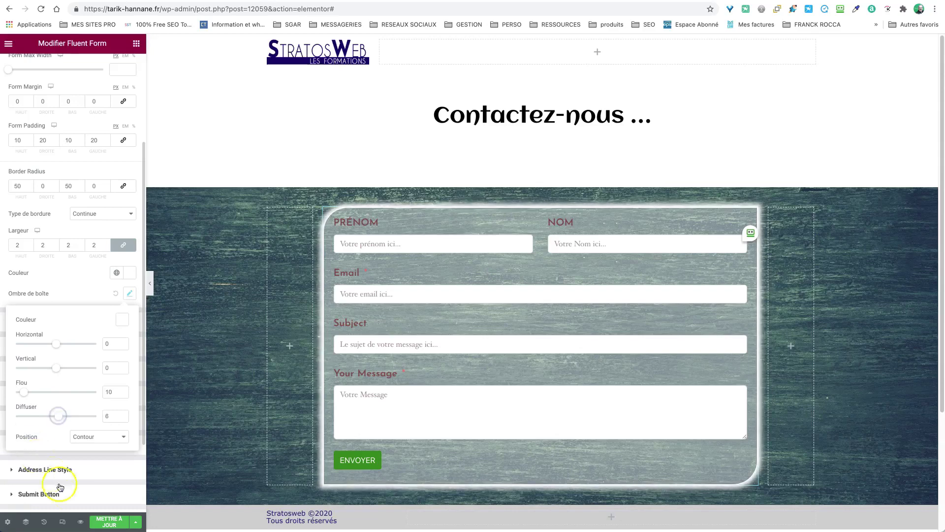
- Save the Elementor page changes and compare the form with the lecodexdemarthe.com contact form
{"action": "left_click", "coordinate": [108, 520]}
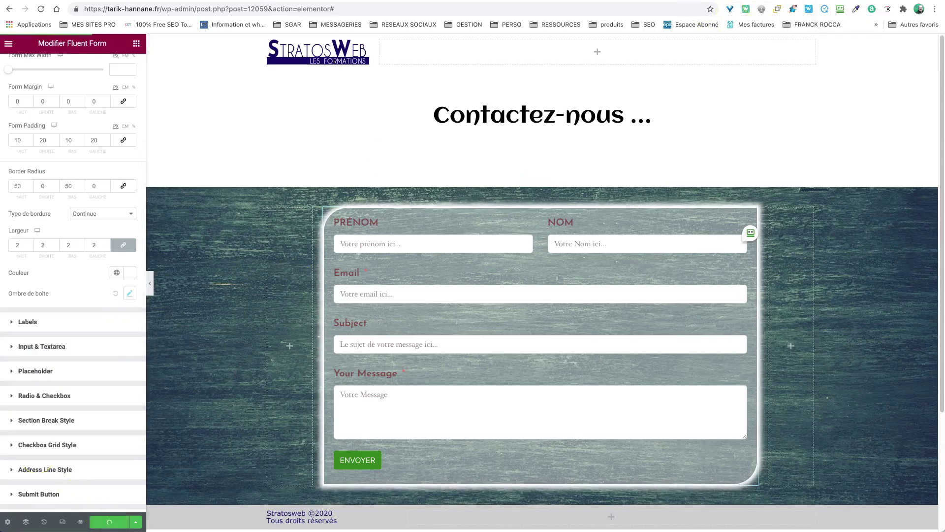
{"action": "key", "text": "ctrl+Tab"}
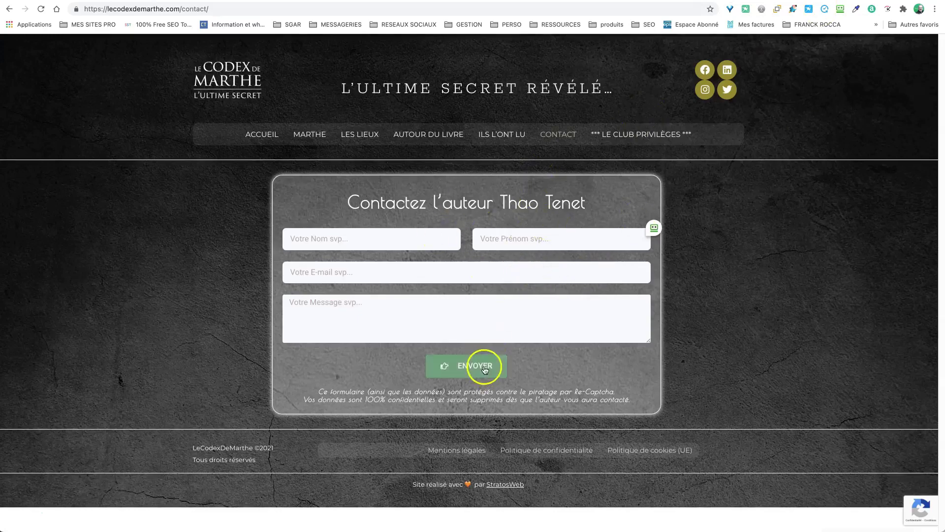
{"action": "key", "text": "ctrl+Tab"}
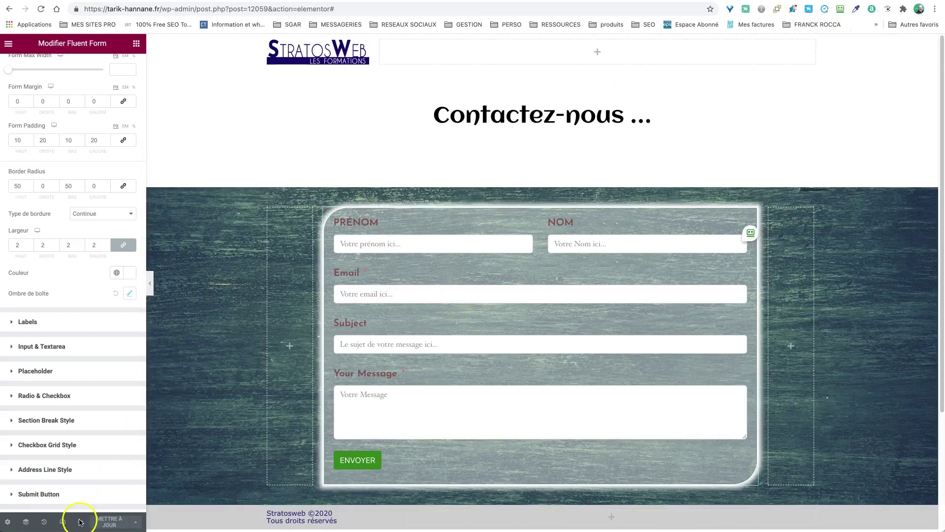
- Leave Elementor for the WordPress page editor and update the Contact page there
{"action": "left_click", "coordinate": [8, 43]}
{"action": "left_click", "coordinate": [67, 266]}
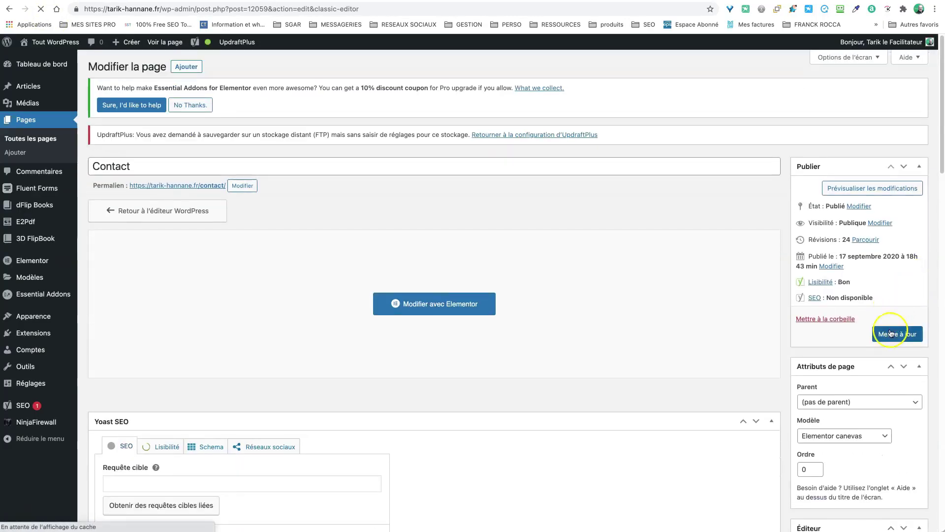
{"action": "left_click", "coordinate": [891, 334]}
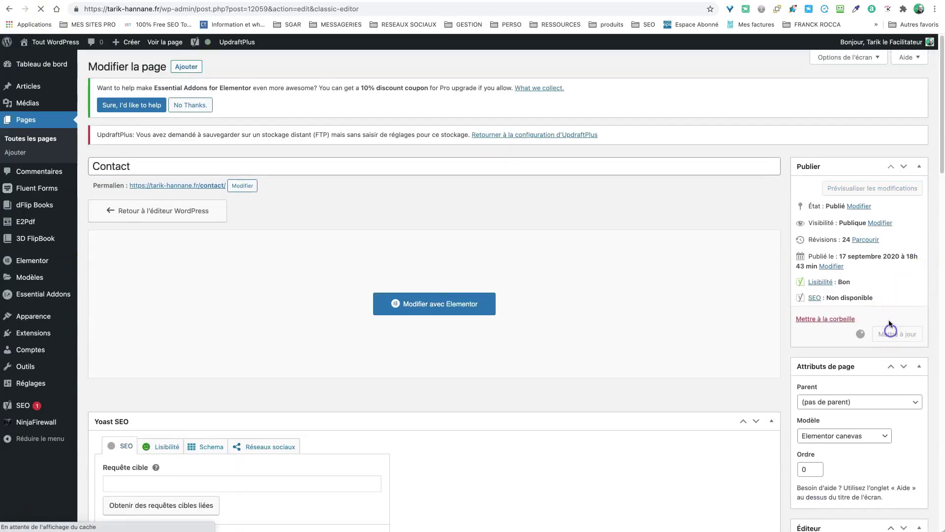
{"action": "left_click", "coordinate": [684, 194]}
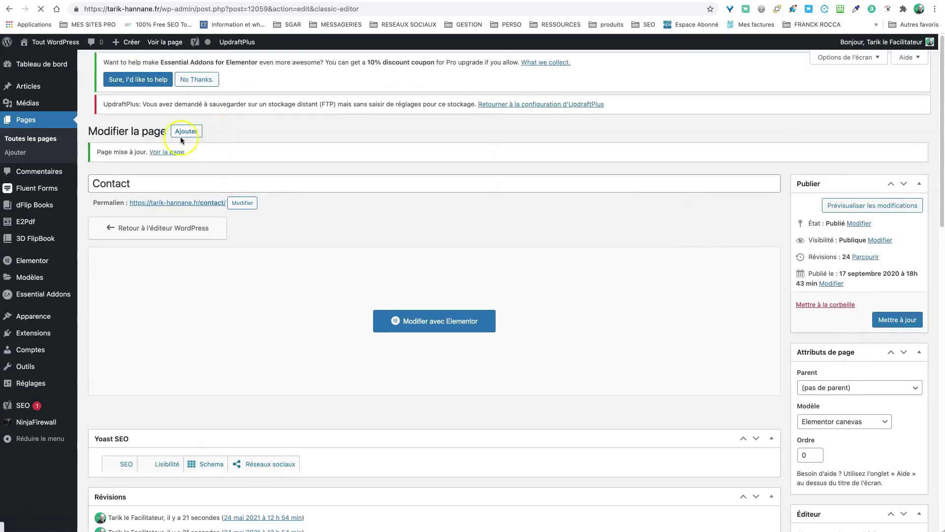
- View the published contact page and check the form's glowing border and its first name and email fields
{"action": "left_click", "coordinate": [168, 162]}
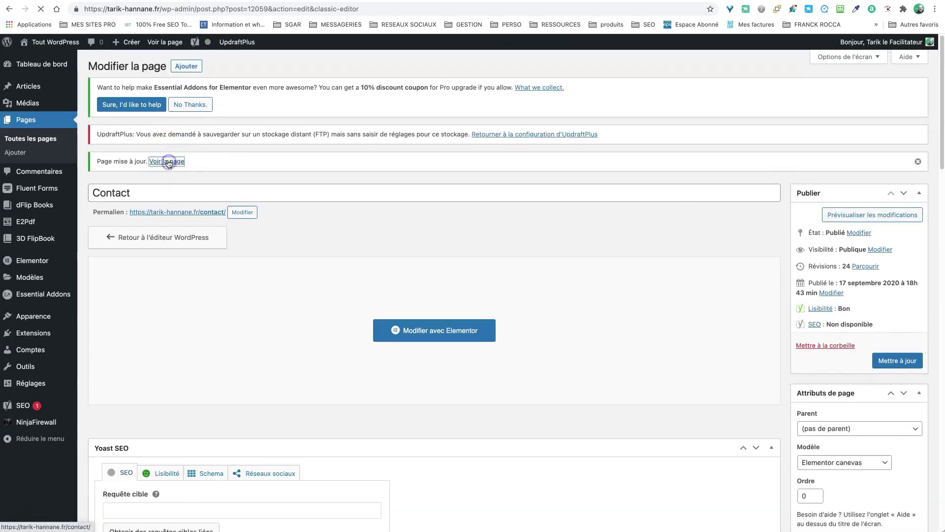
{"action": "scroll", "coordinate": [505, 232], "scroll_direction": "down", "scroll_amount": 1}
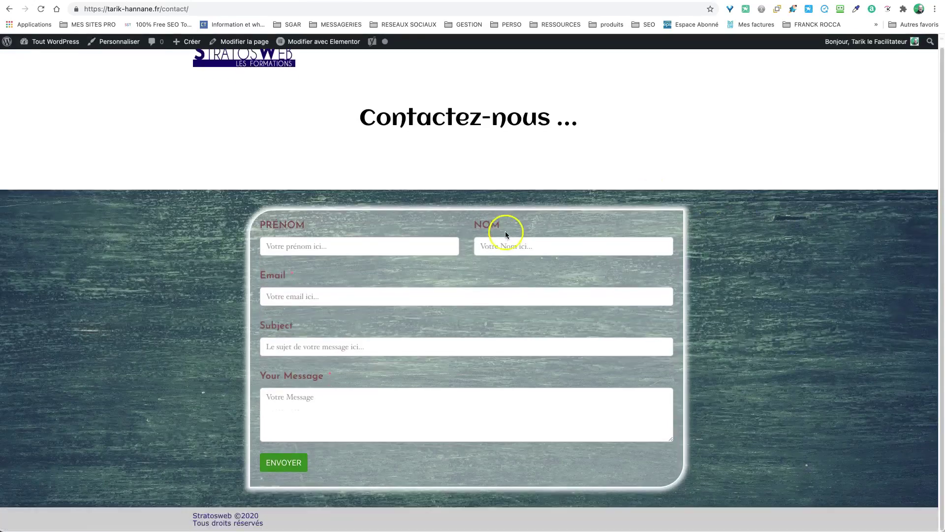
{"action": "left_click", "coordinate": [328, 243]}
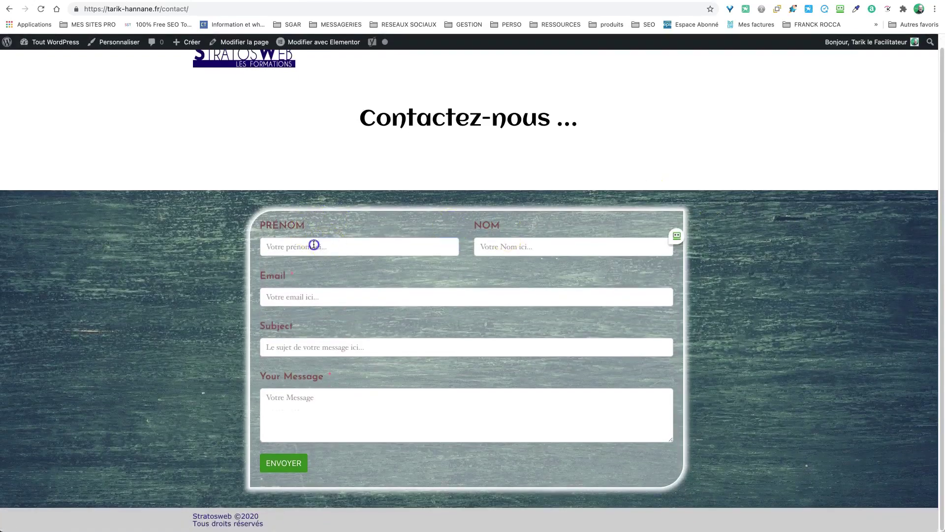
{"action": "left_click", "coordinate": [326, 297]}
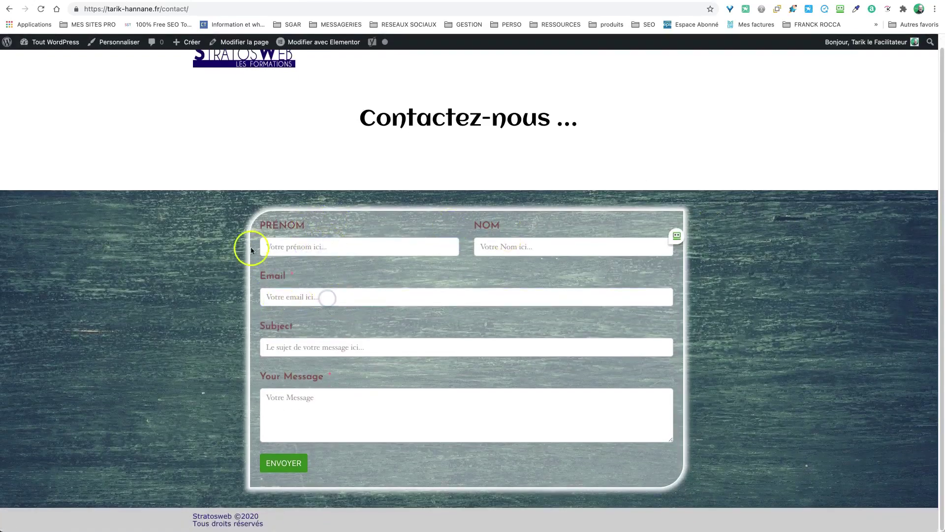